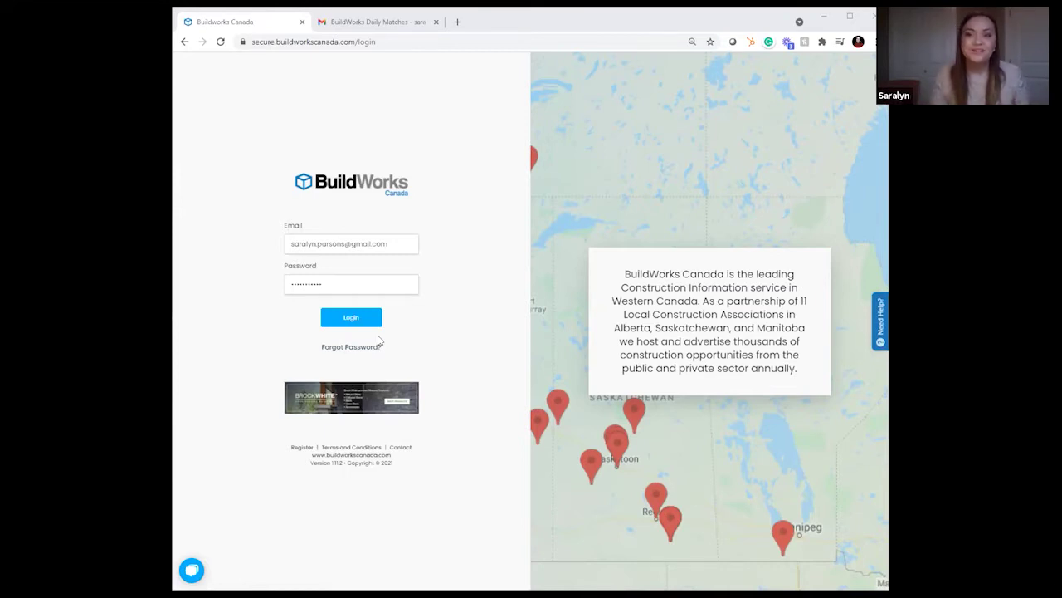
Step: Sign in and expand the Alberta membership: Edmonton Construction Association, expiring 01/15/2022
{"action": "left_click", "coordinate": [359, 322]}
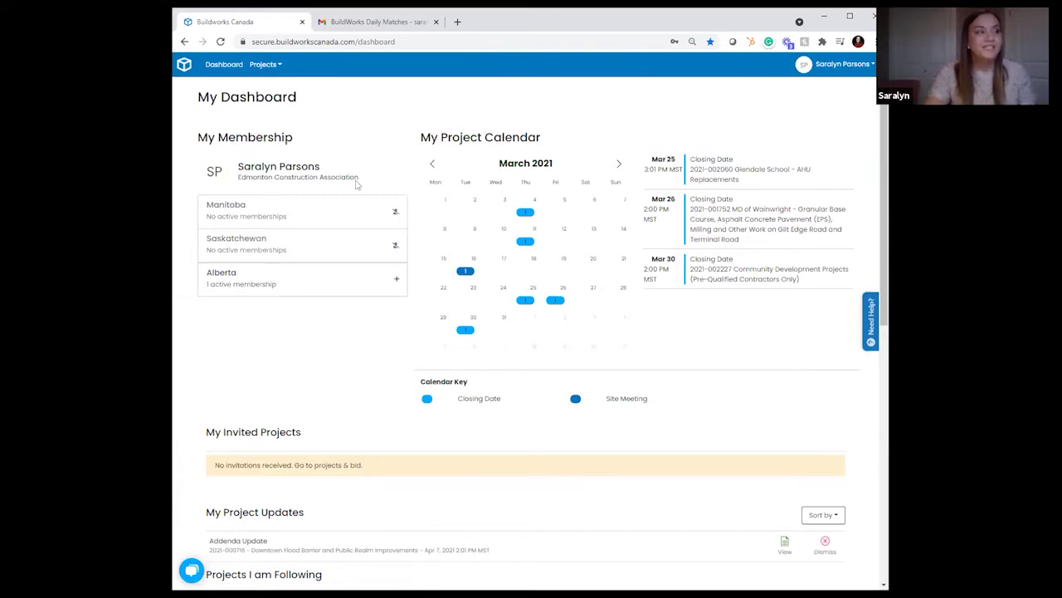
{"action": "left_click", "coordinate": [293, 286]}
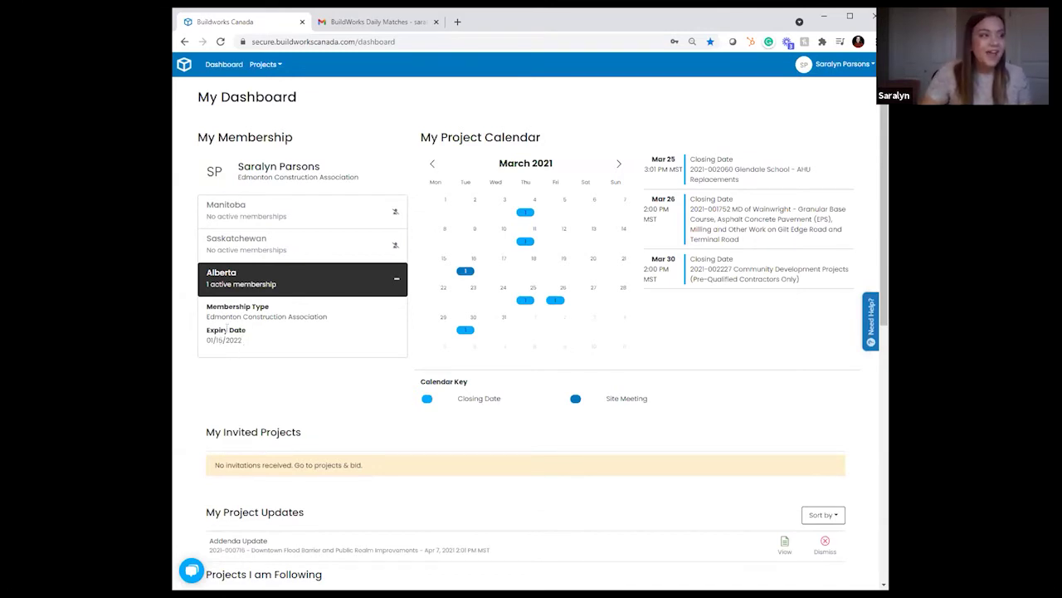
Step: Collapse the Alberta membership row and advance My Project Calendar from March to April 2021
{"action": "left_click", "coordinate": [340, 287]}
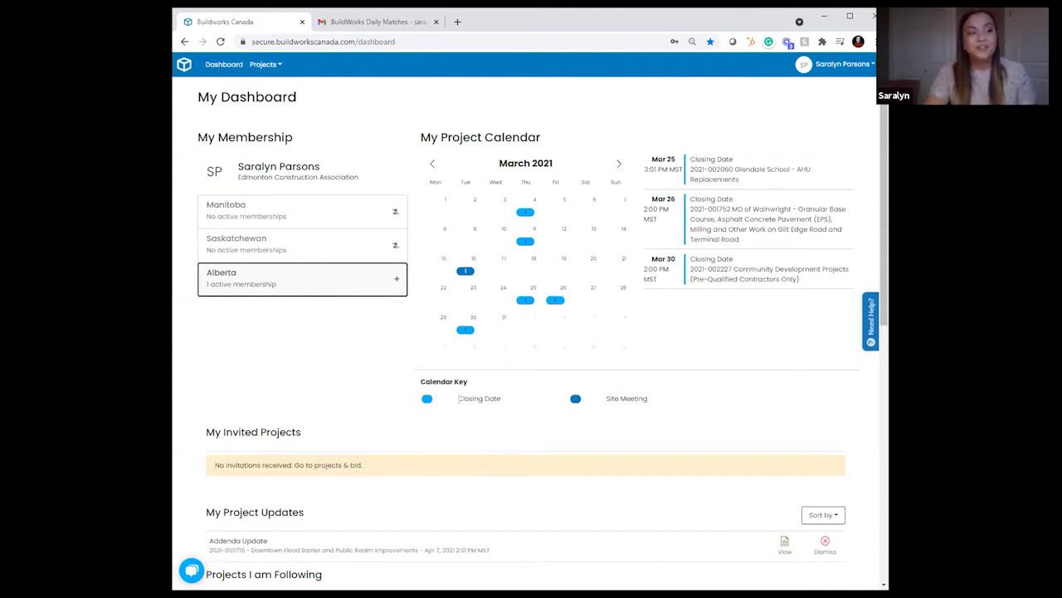
{"action": "left_click", "coordinate": [461, 396]}
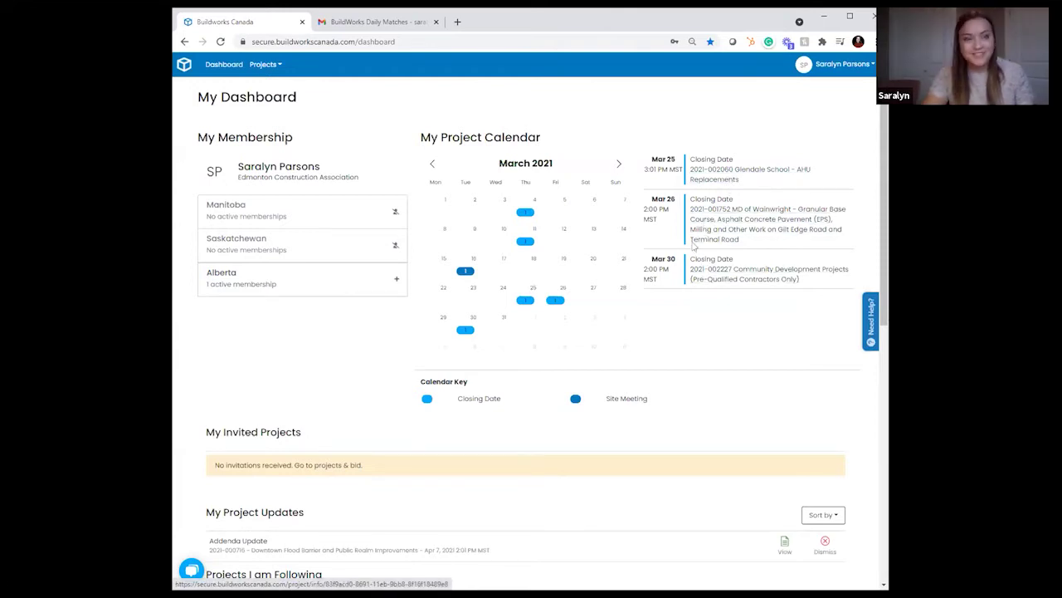
{"action": "left_click", "coordinate": [618, 166]}
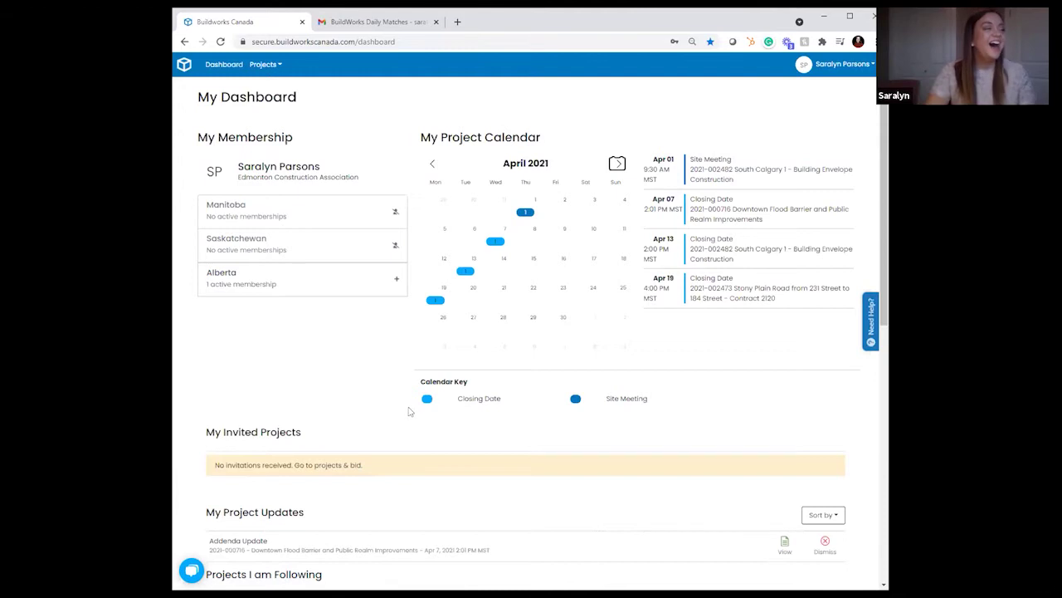
Step: Scroll down to the Downtown Flood Barrier addenda update (Apr 7, 2021) and following sections
{"action": "scroll", "coordinate": [407, 411], "scroll_direction": "down", "scroll_amount": 1}
{"action": "scroll", "coordinate": [395, 408], "scroll_direction": "down", "scroll_amount": 1}
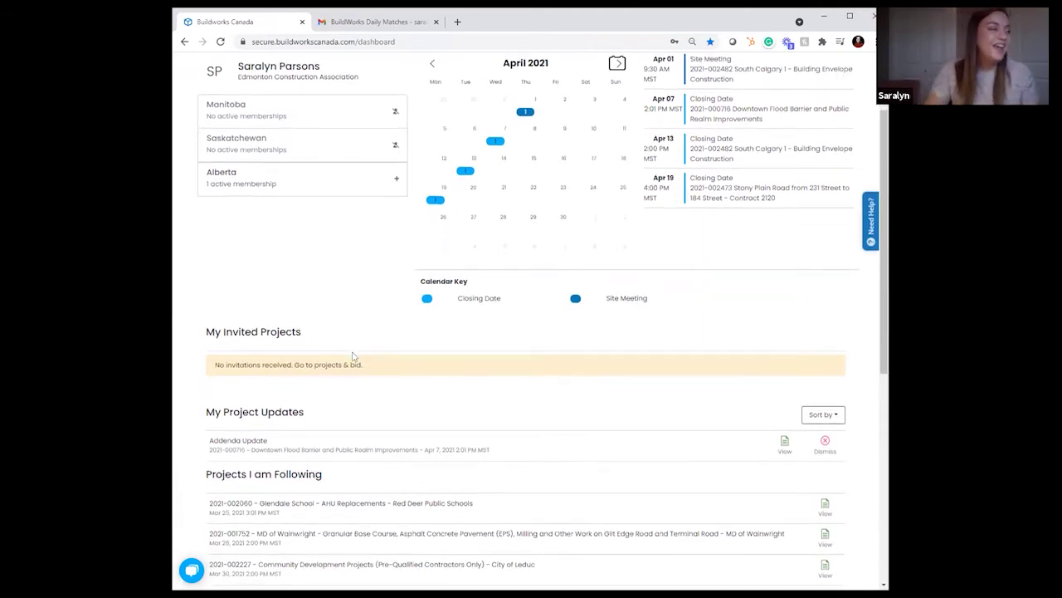
{"action": "scroll", "coordinate": [353, 352], "scroll_direction": "down", "scroll_amount": 3}
{"action": "scroll", "coordinate": [358, 324], "scroll_direction": "down", "scroll_amount": 1}
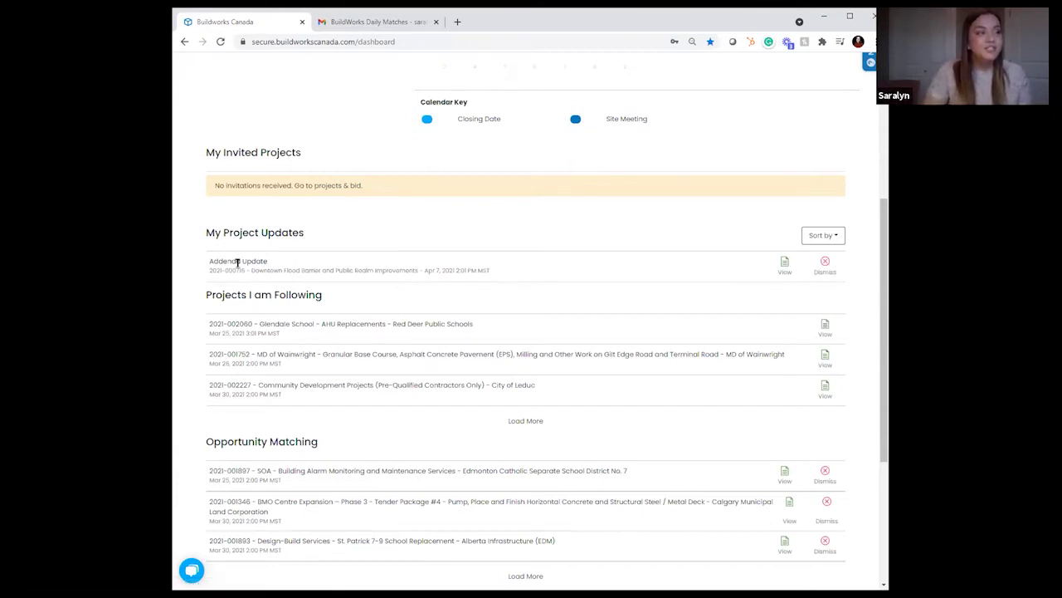
{"action": "left_click_drag", "start_coordinate": [233, 269], "coordinate": [727, 257]}
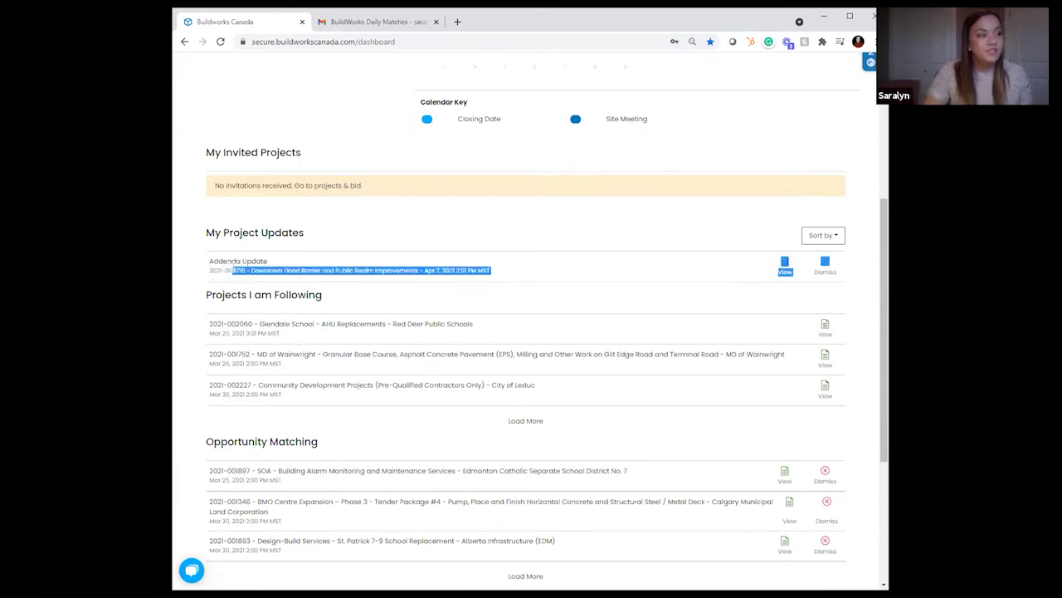
{"action": "left_click", "coordinate": [204, 298]}
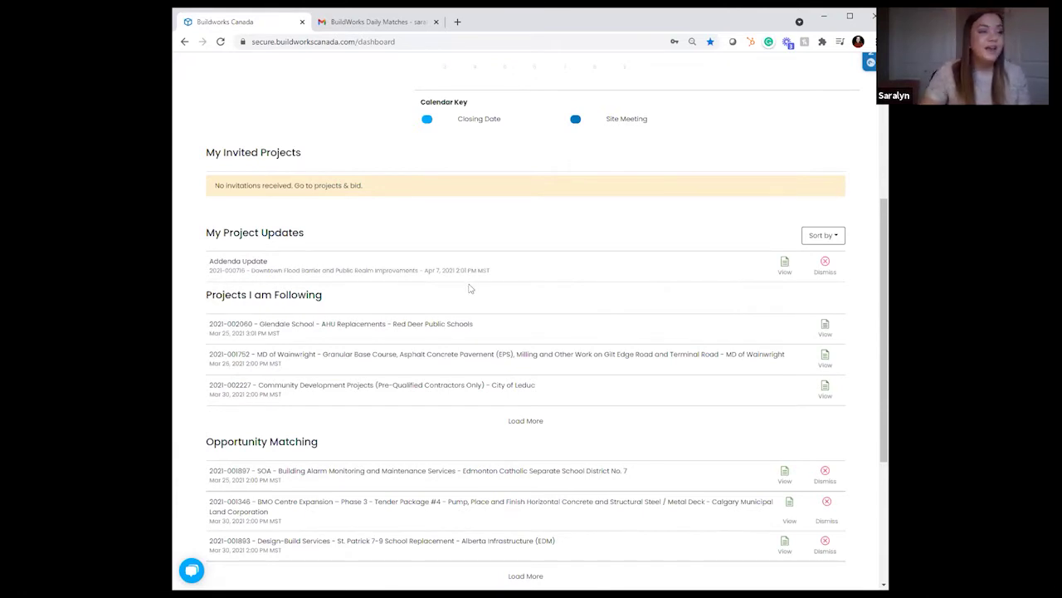
{"action": "scroll", "coordinate": [469, 288], "scroll_direction": "down", "scroll_amount": 2}
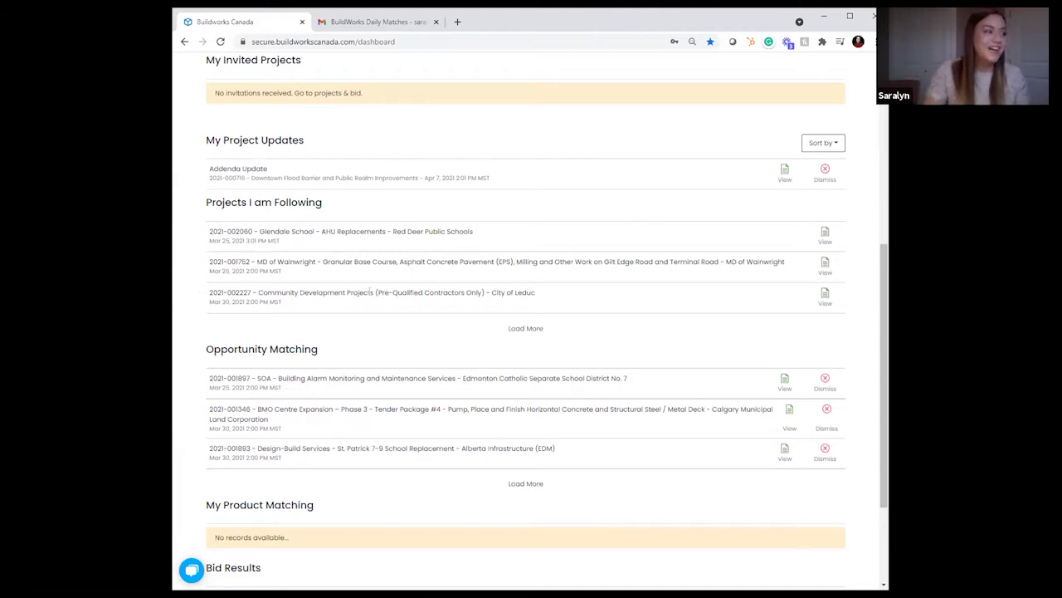
{"action": "scroll", "coordinate": [371, 293], "scroll_direction": "down", "scroll_amount": 2}
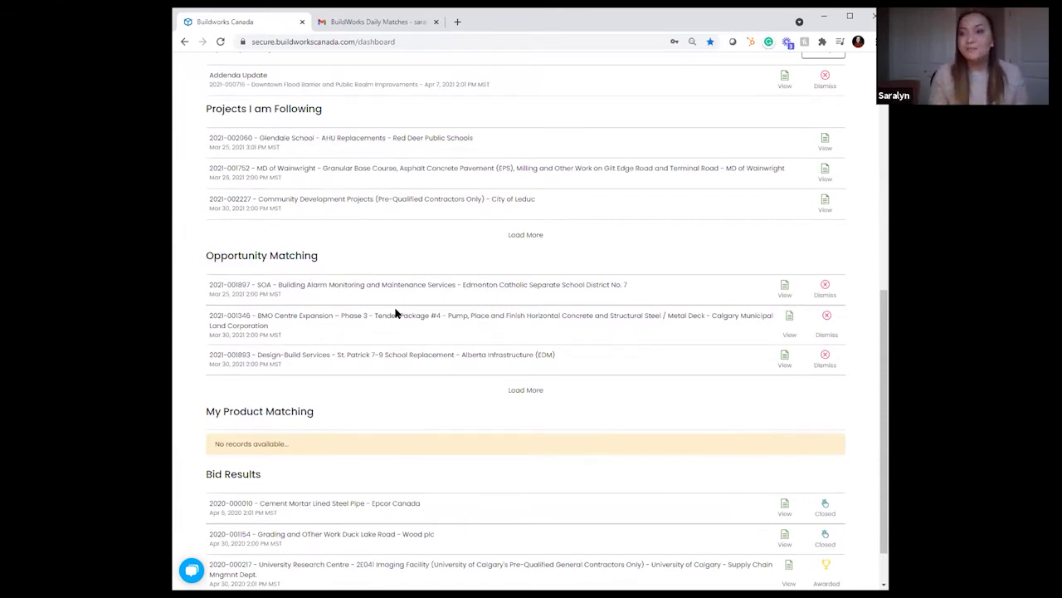
{"action": "scroll", "coordinate": [396, 312], "scroll_direction": "down", "scroll_amount": 1}
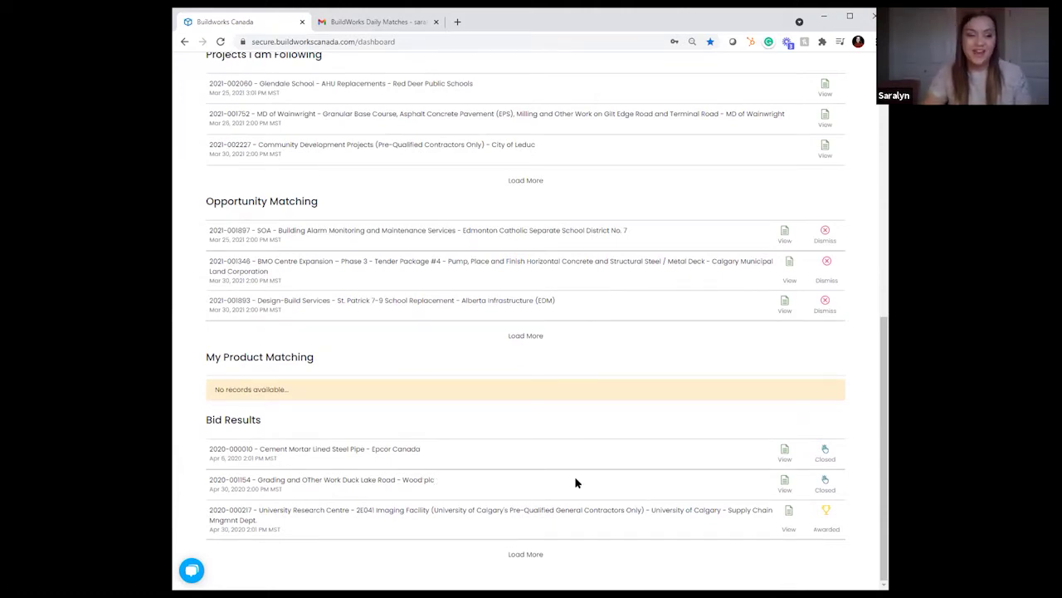
{"action": "scroll", "coordinate": [575, 482], "scroll_direction": "up", "scroll_amount": 6}
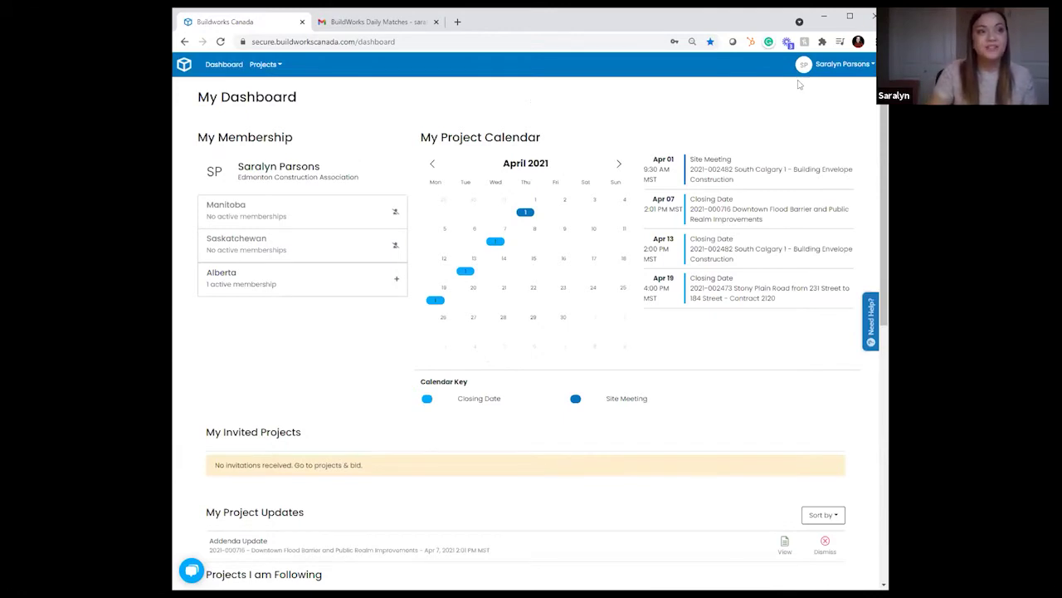
Step: Go to Account settings from the header menu and retype the end of the First Name
{"action": "left_click", "coordinate": [839, 65]}
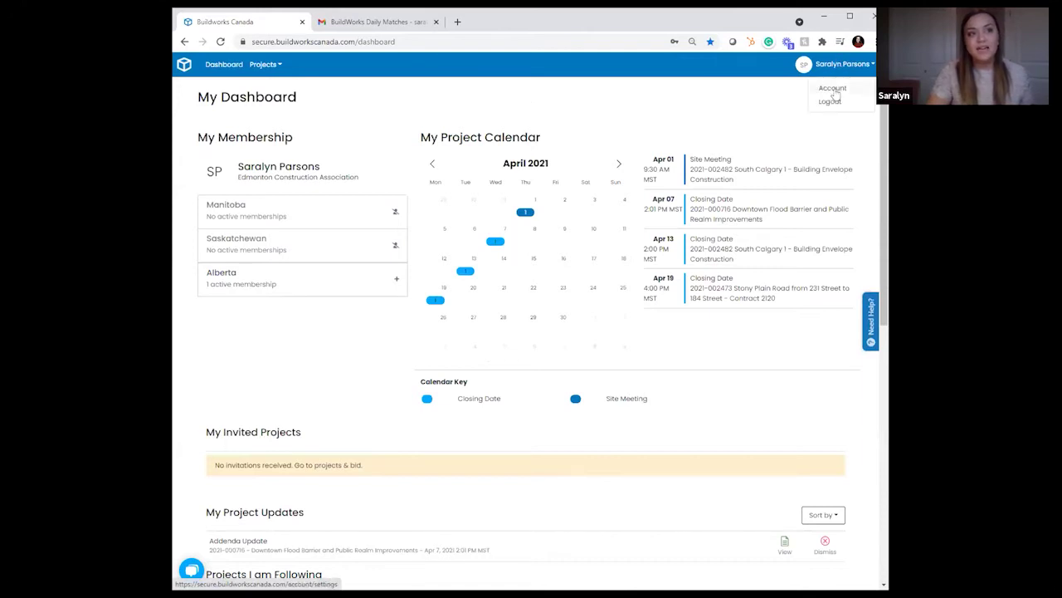
{"action": "left_click", "coordinate": [833, 90]}
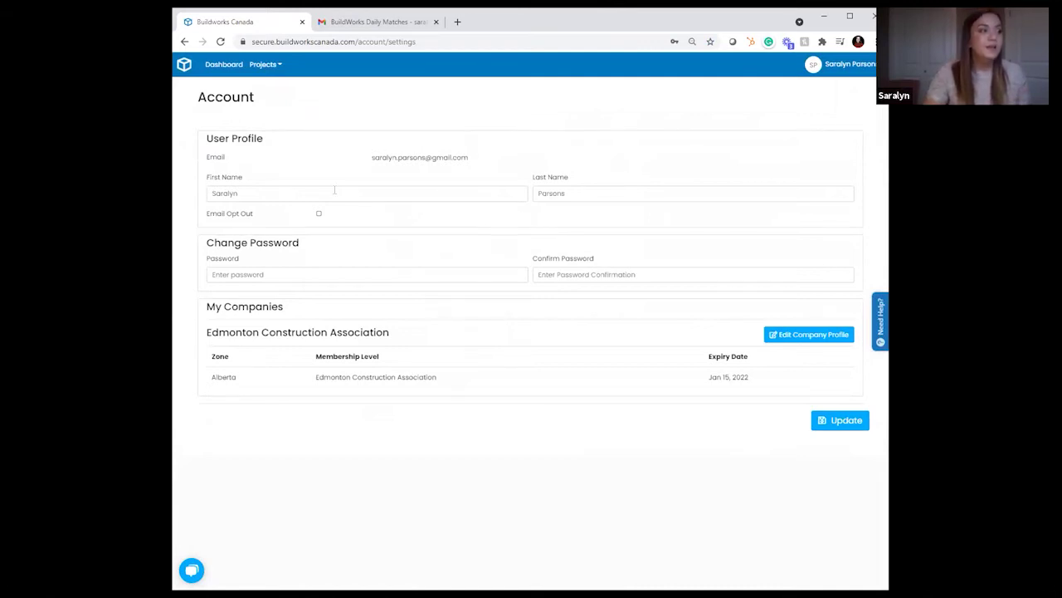
{"action": "left_click", "coordinate": [257, 196]}
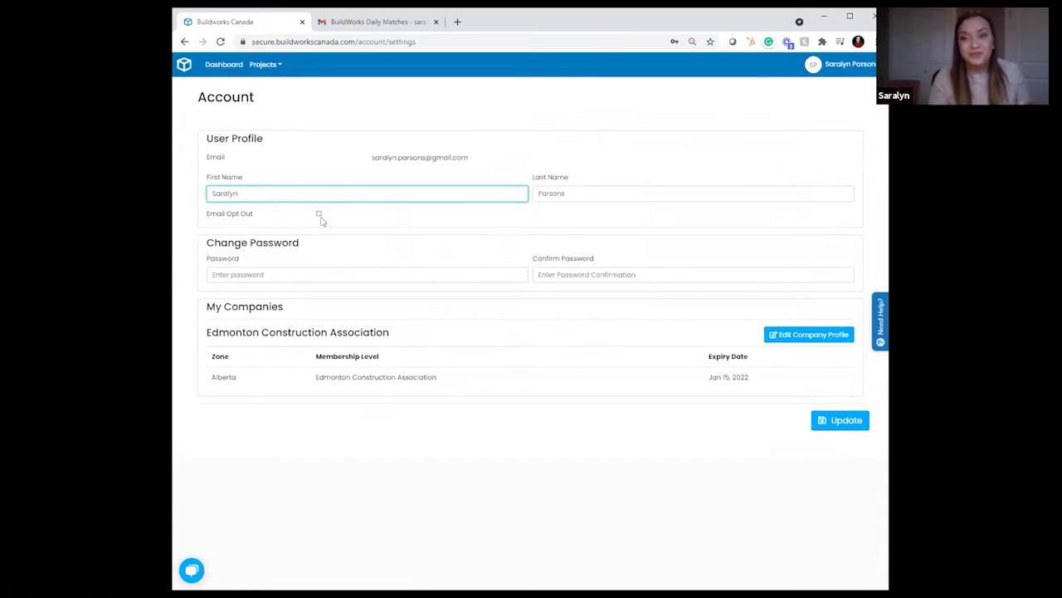
{"action": "type", "text": "n"}
{"action": "key", "text": "BackSpace"}
{"action": "key", "text": "BackSpace"}
{"action": "key", "text": "BackSpace"}
{"action": "key", "text": "BackSpace"}
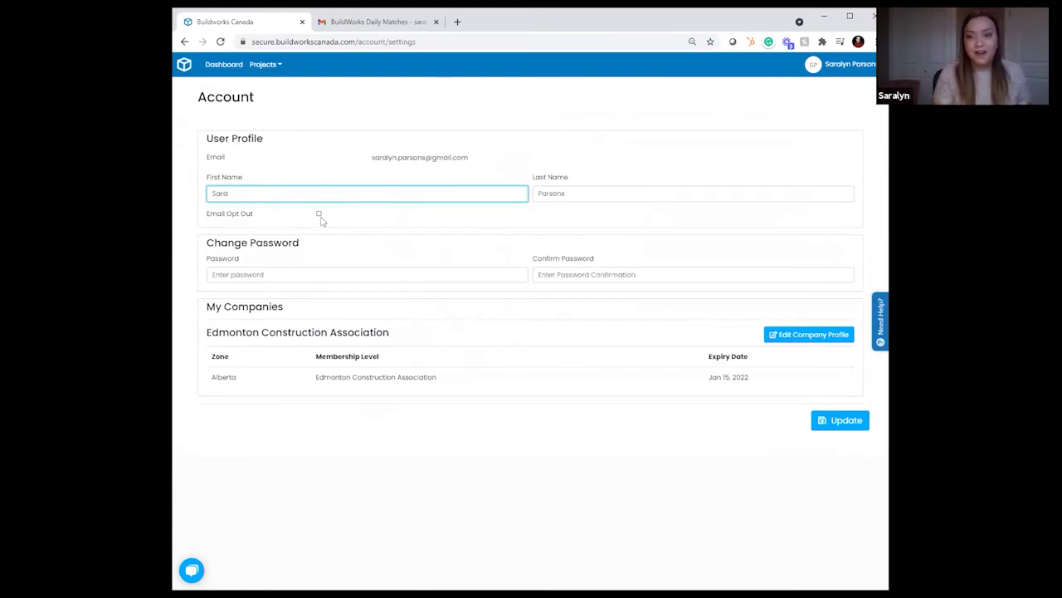
{"action": "type", "text": "lyn"}
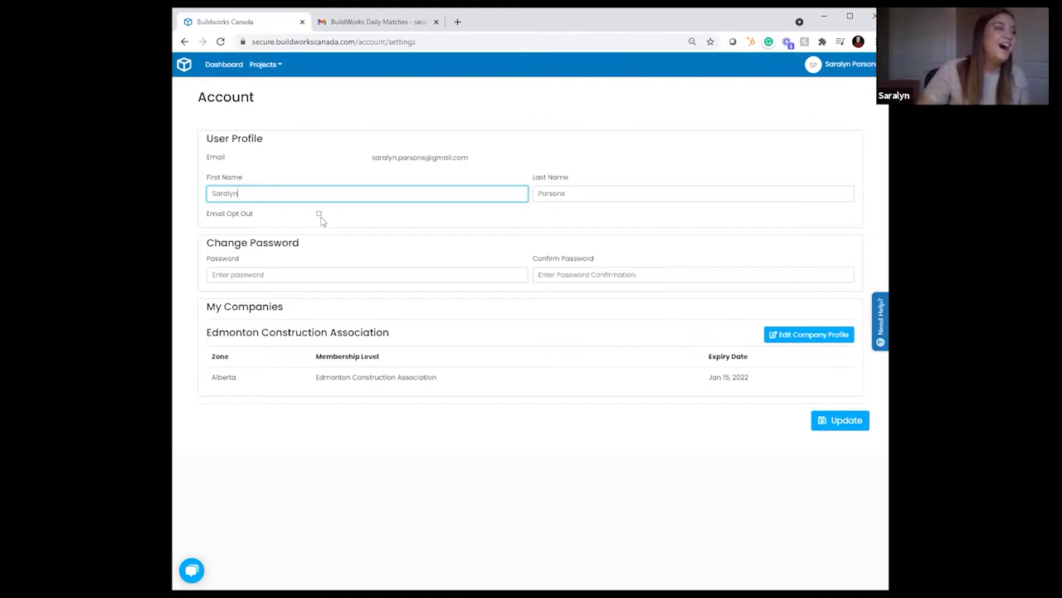
Step: Save the user profile with Update until the success message appears
{"action": "left_click", "coordinate": [827, 423]}
{"action": "left_click", "coordinate": [828, 424]}
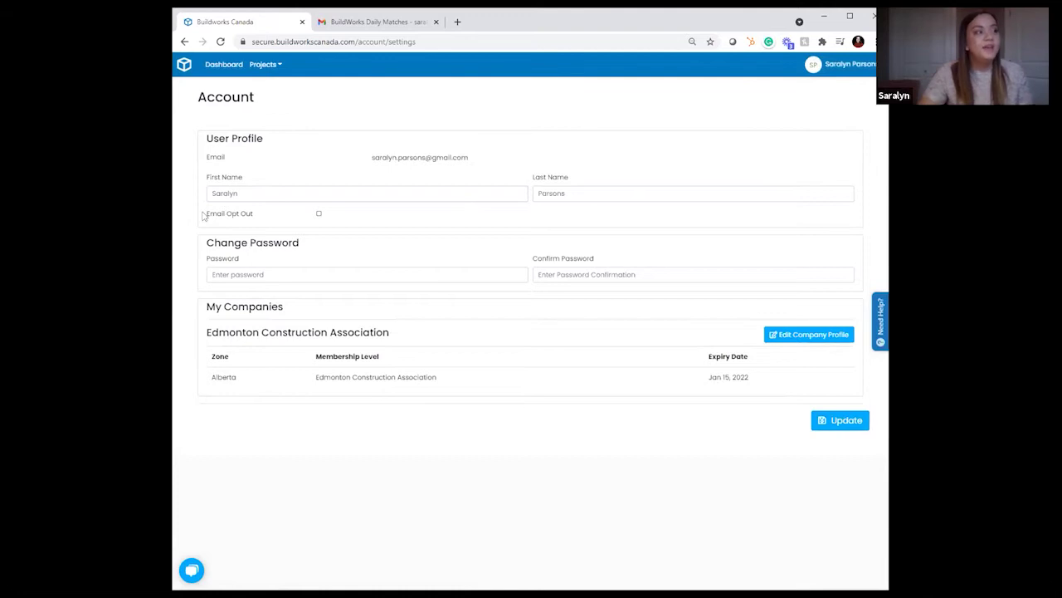
{"action": "left_click_drag", "start_coordinate": [205, 213], "coordinate": [252, 214]}
{"action": "left_click", "coordinate": [257, 216]}
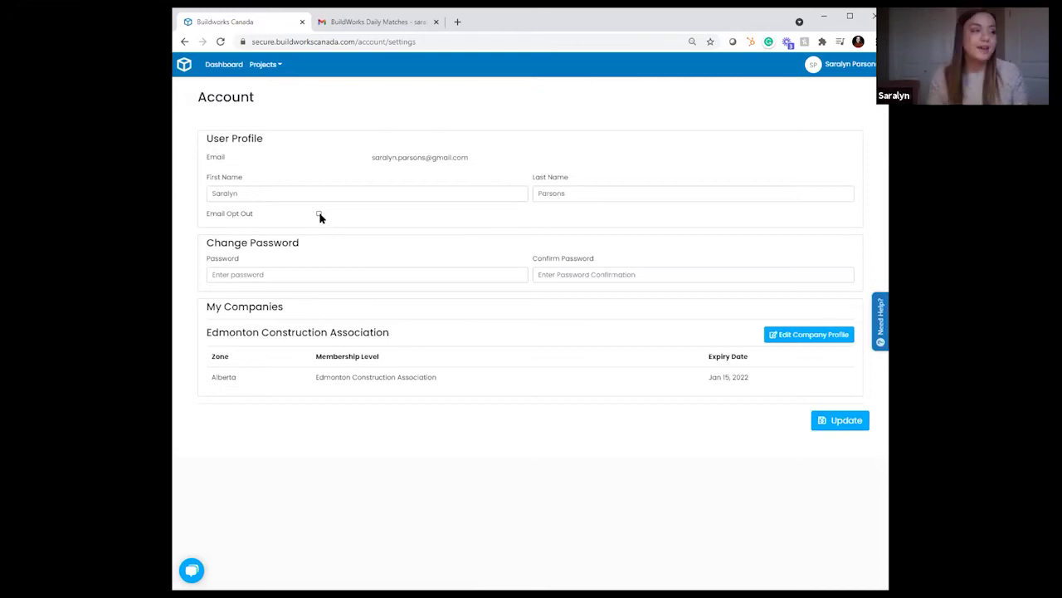
{"action": "left_click", "coordinate": [835, 422]}
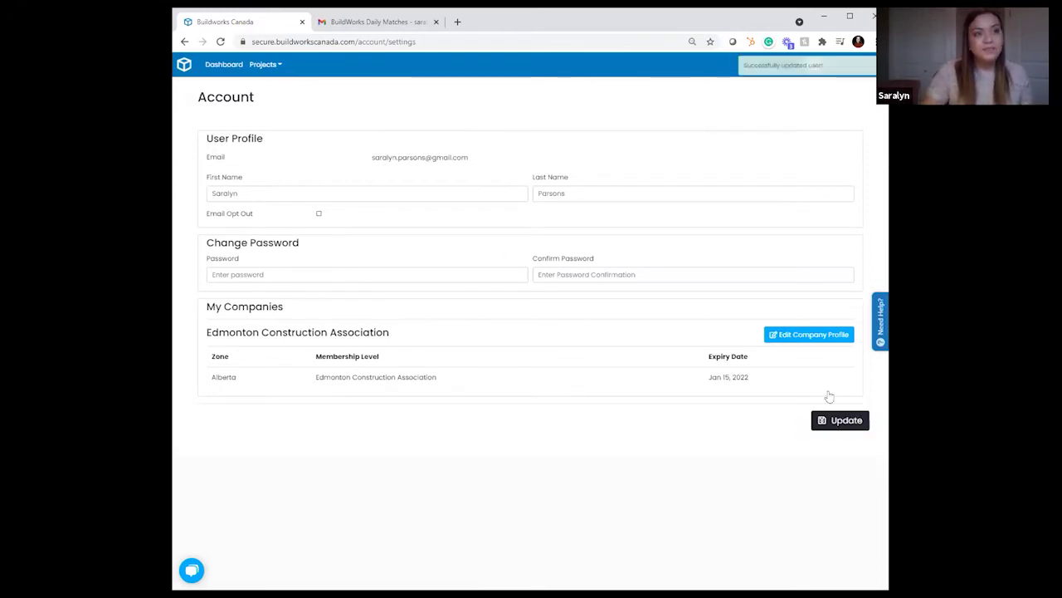
{"action": "left_click_drag", "start_coordinate": [758, 67], "coordinate": [835, 70]}
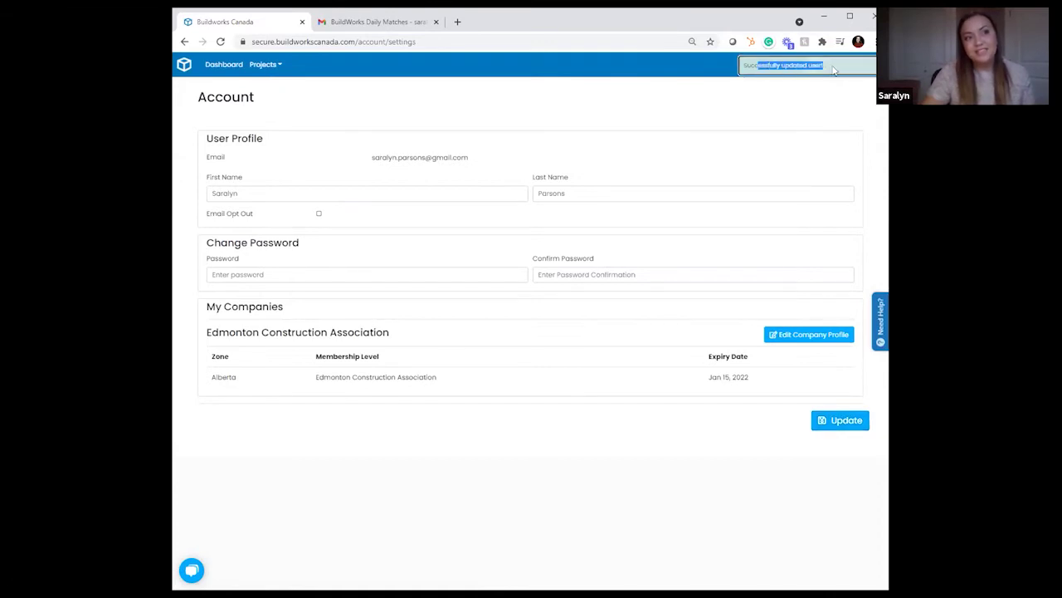
{"action": "left_click", "coordinate": [826, 68]}
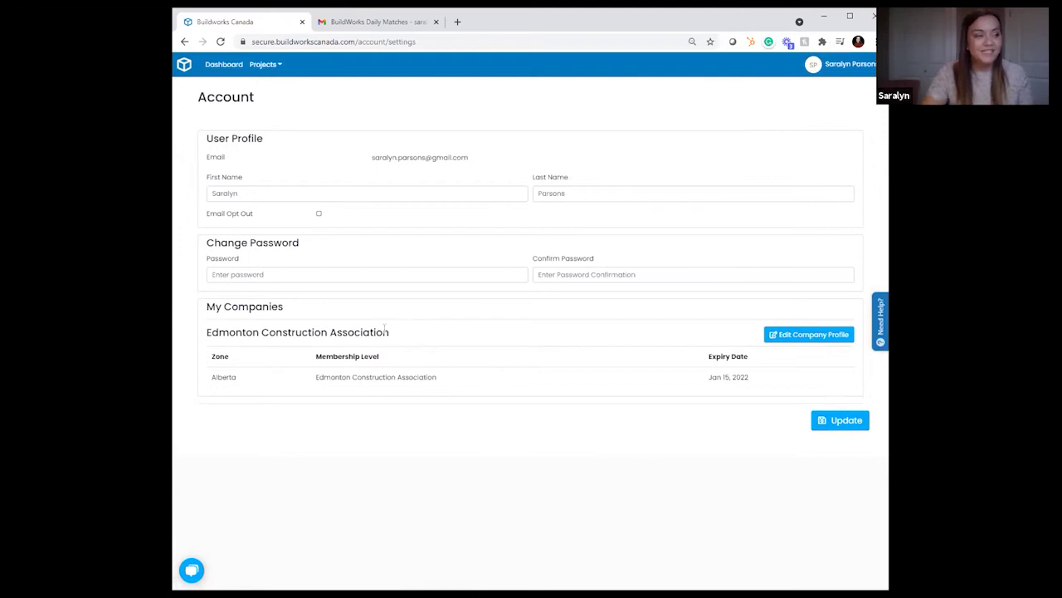
Step: Open the Company Form, enter the company's contact e-mail, and scroll to User Information
{"action": "left_click", "coordinate": [805, 333]}
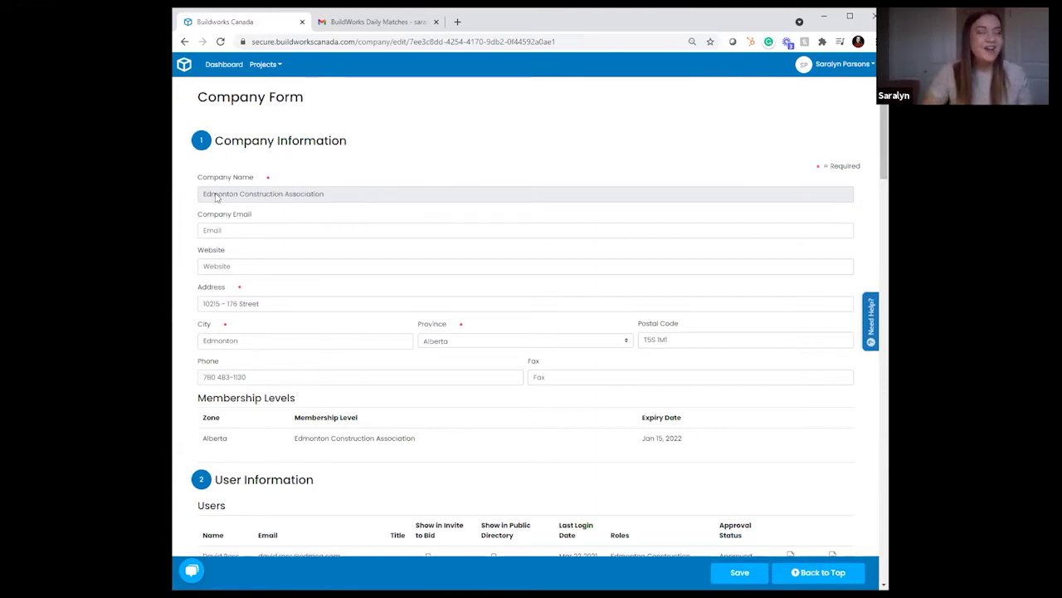
{"action": "left_click", "coordinate": [258, 230]}
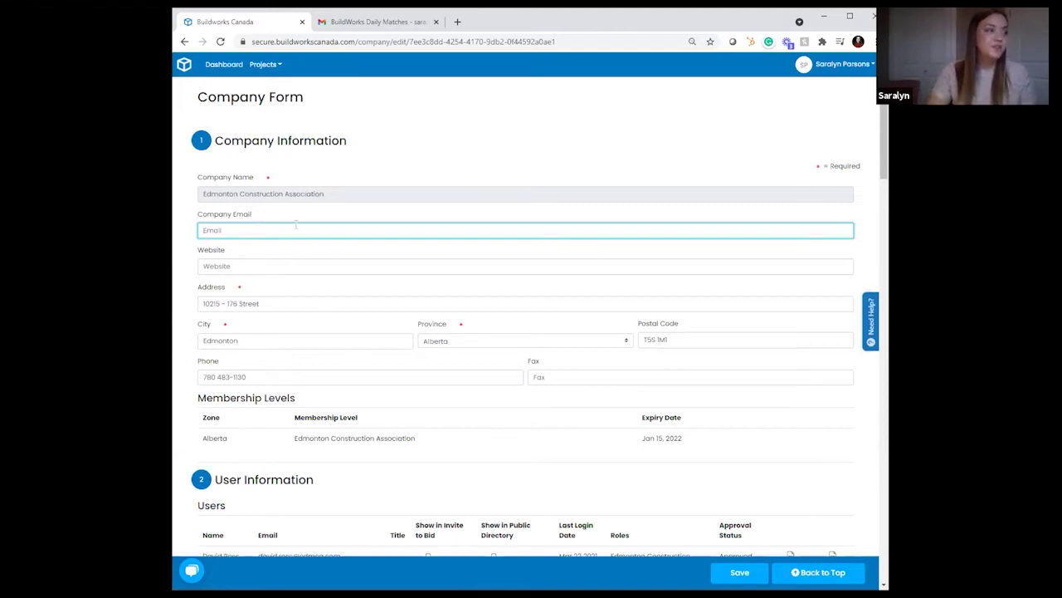
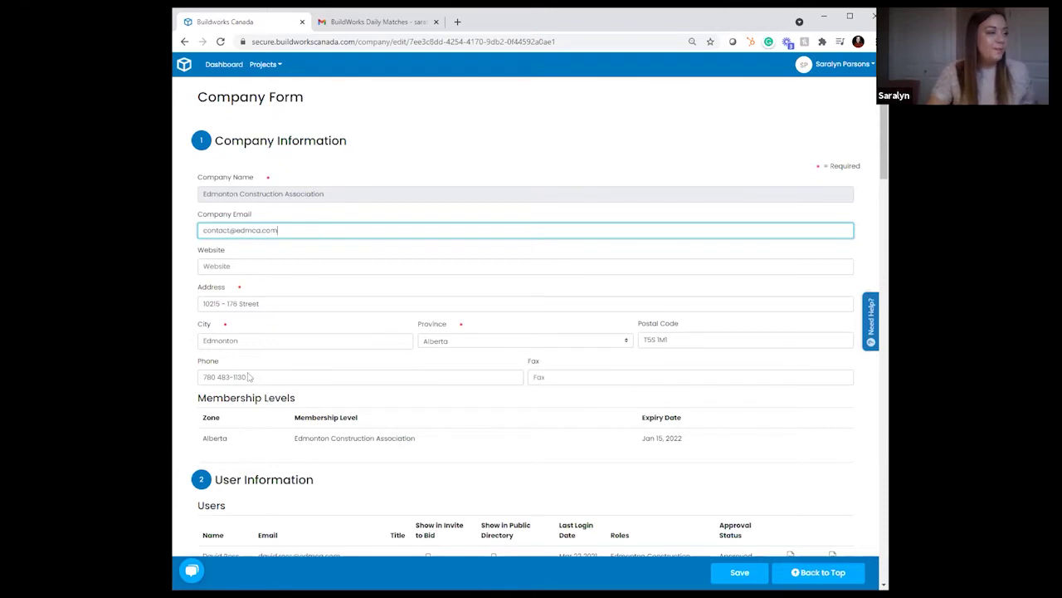
{"action": "scroll", "coordinate": [393, 318], "scroll_direction": "down", "scroll_amount": 5}
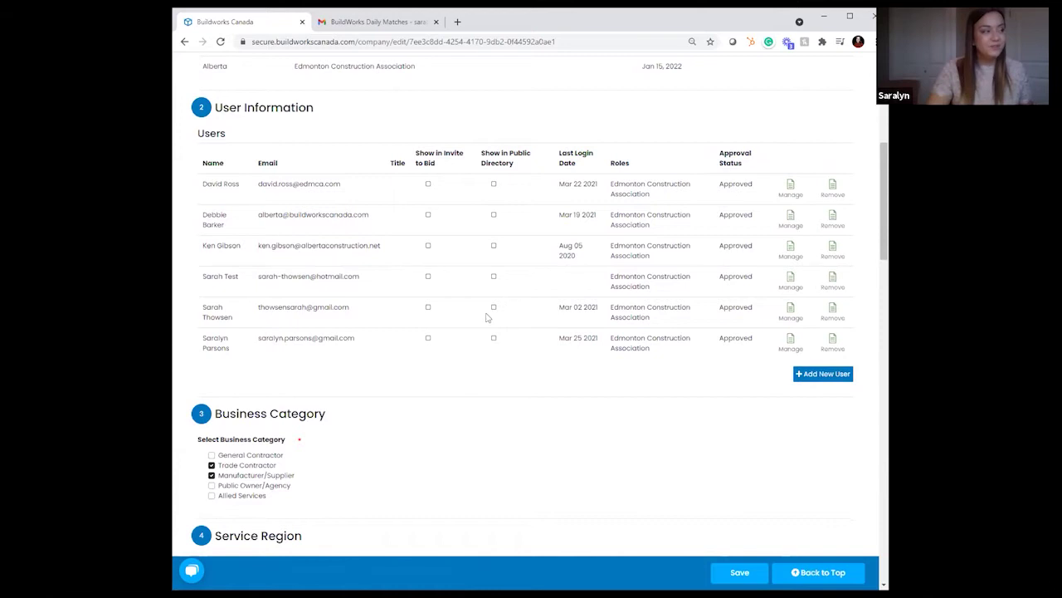
Step: In Add User, enter the new user's first name, last name, e-mail and title 'Construction Information Specialist'
{"action": "left_click", "coordinate": [825, 375]}
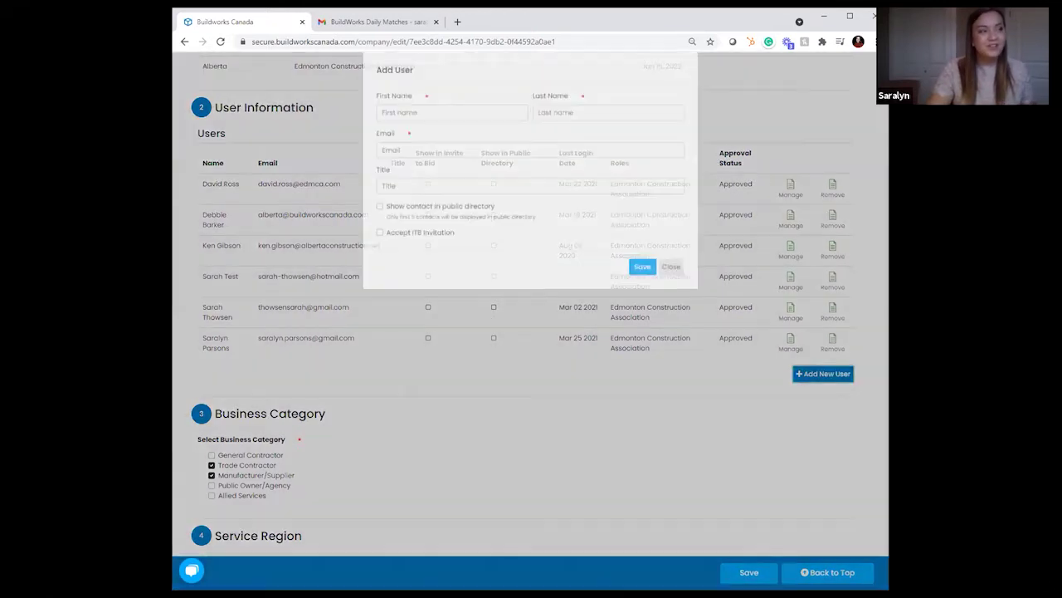
{"action": "left_click", "coordinate": [460, 125]}
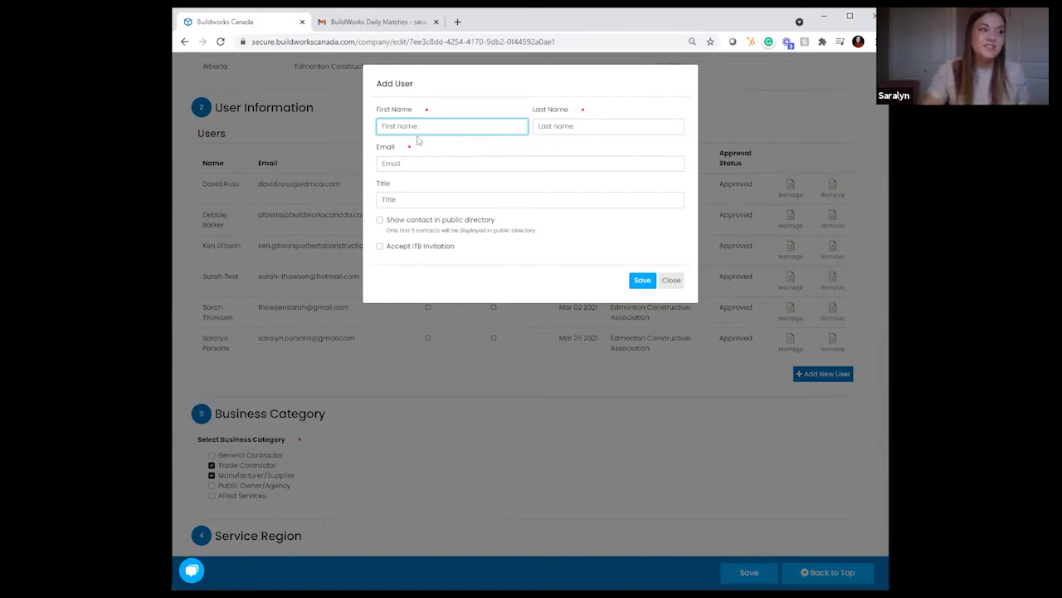
{"action": "key", "text": "Tab"}
{"action": "key", "text": "Tab"}
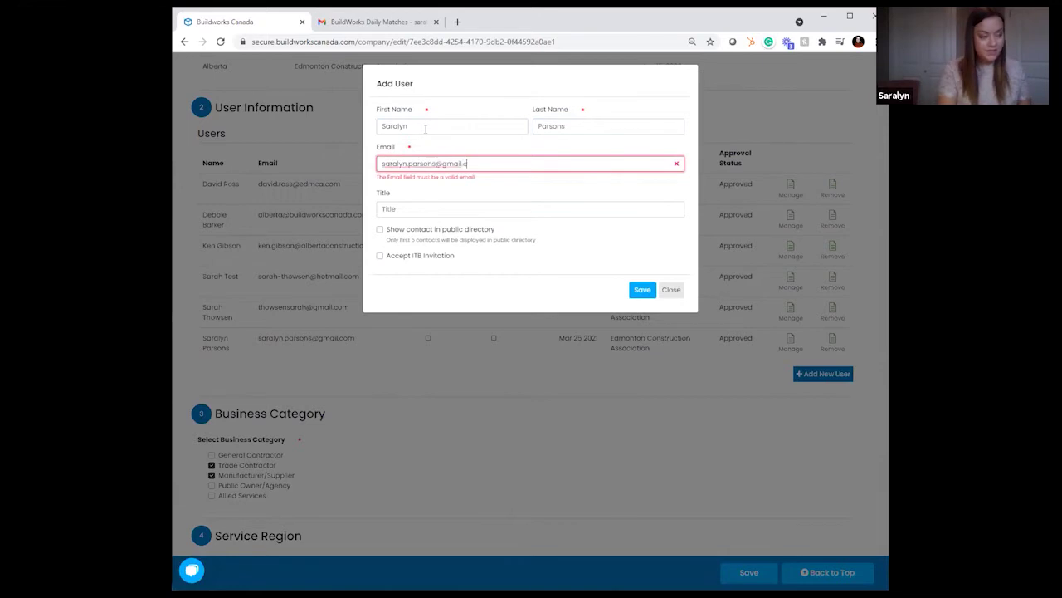
{"action": "key", "text": "Tab"}
{"action": "type", "text": "Construction Information"}
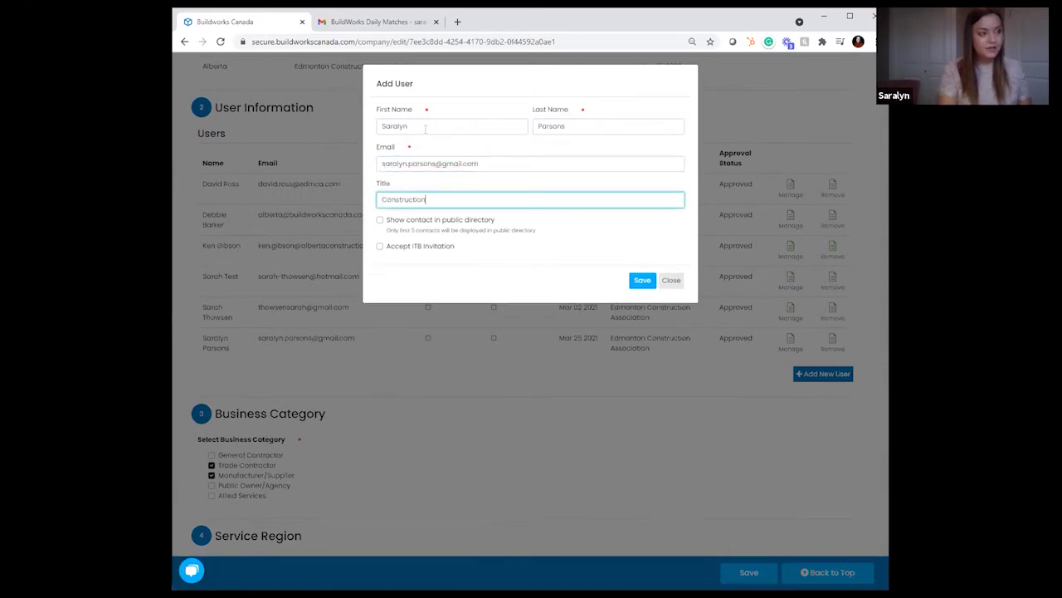
{"action": "key", "text": "BackSpace"}
{"action": "key", "text": "BackSpace"}
{"action": "key", "text": "BackSpace"}
{"action": "key", "text": "BackSpace"}
{"action": "type", "text": "tion Specialist"}
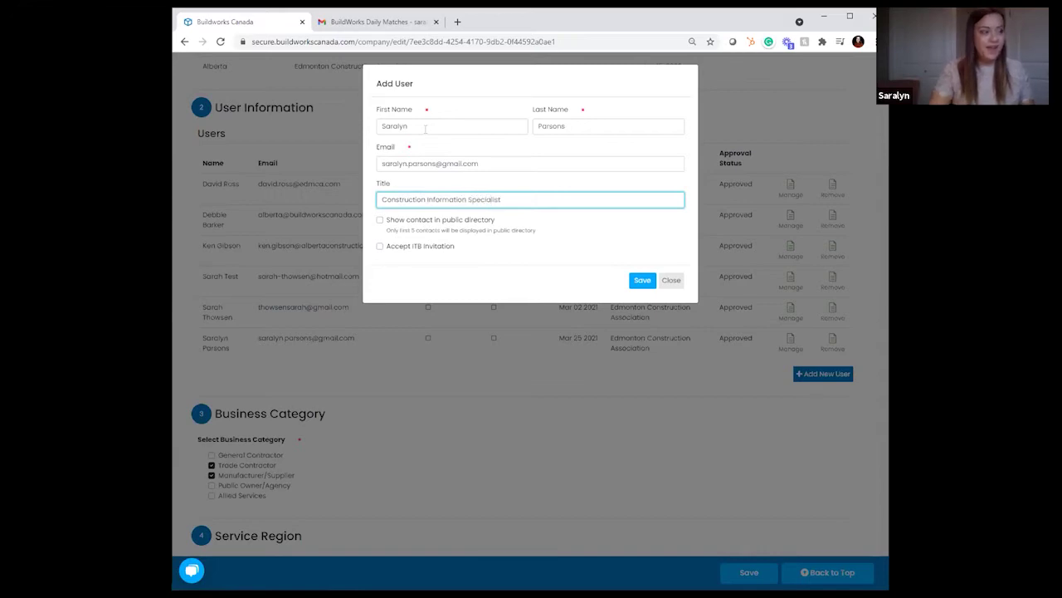
{"action": "left_click", "coordinate": [383, 229]}
Step: Toggle 'Show contact in public directory' on and back off, then close without saving
{"action": "left_click", "coordinate": [380, 220]}
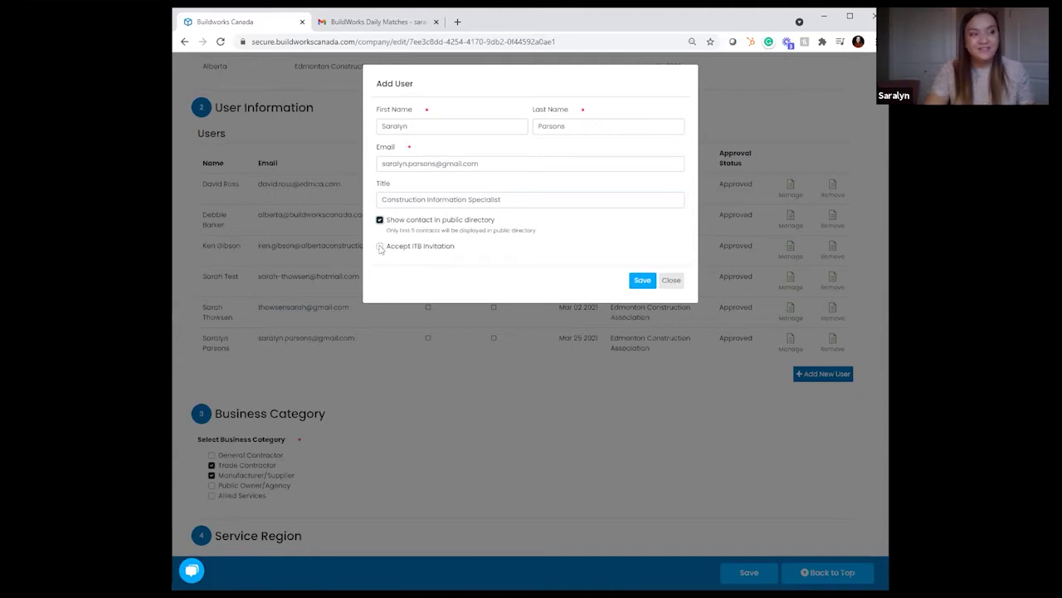
{"action": "left_click", "coordinate": [380, 220]}
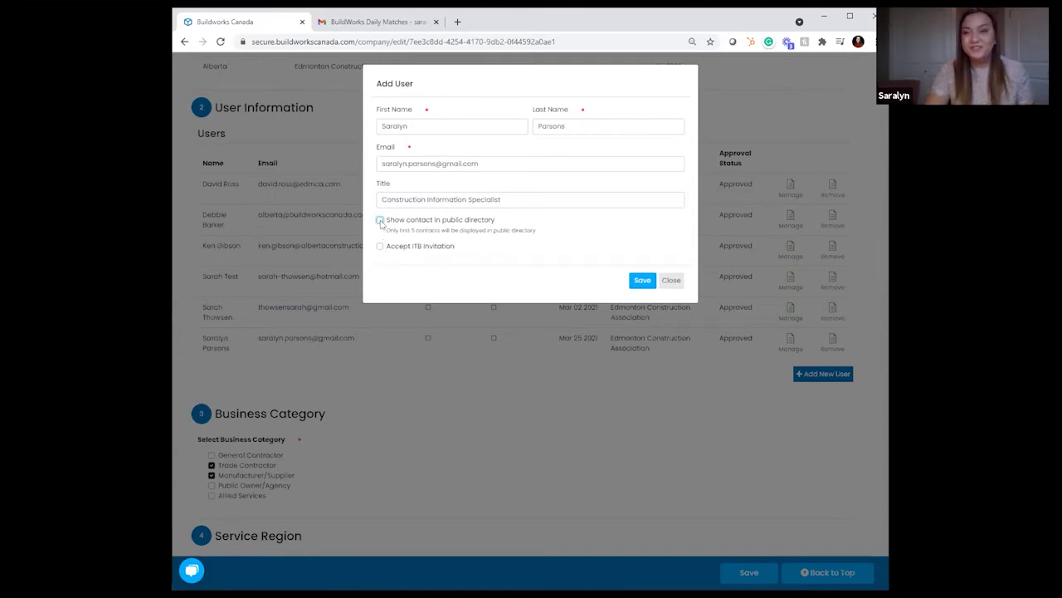
{"action": "left_click", "coordinate": [671, 280]}
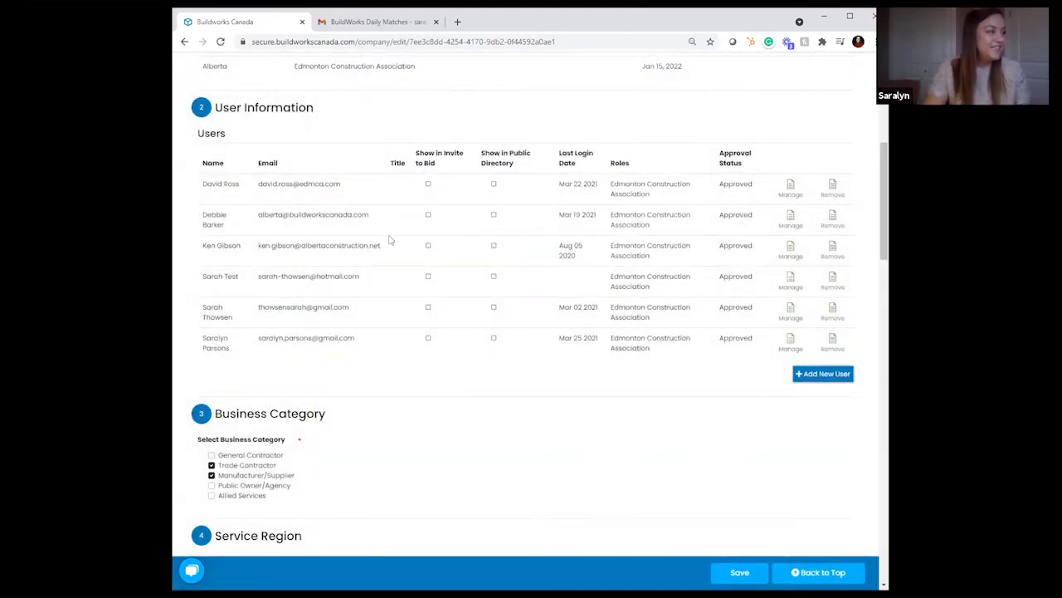
Step: Tick and untick General Contractor, leaving the business categories unchanged
{"action": "scroll", "coordinate": [598, 419], "scroll_direction": "down", "scroll_amount": 2}
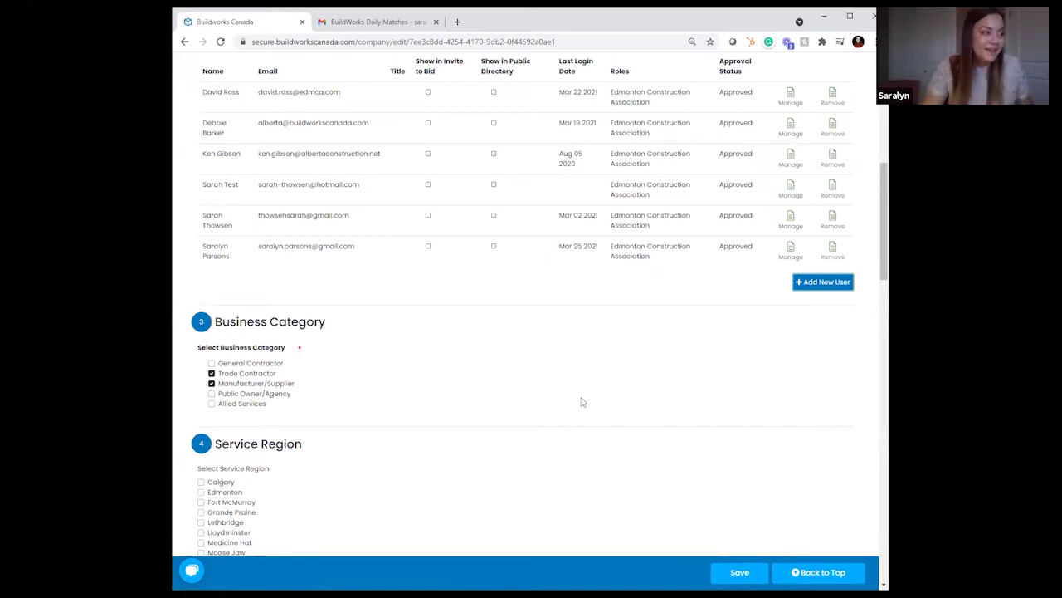
{"action": "scroll", "coordinate": [489, 391], "scroll_direction": "down", "scroll_amount": 2}
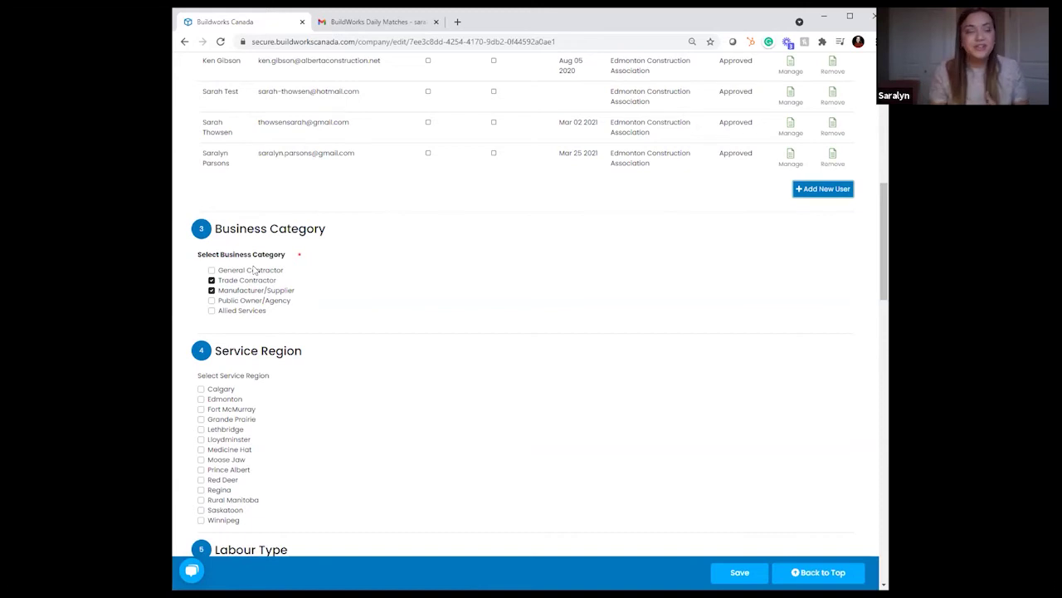
{"action": "left_click", "coordinate": [212, 271]}
{"action": "left_click", "coordinate": [211, 271]}
{"action": "scroll", "coordinate": [432, 396], "scroll_direction": "down", "scroll_amount": 2}
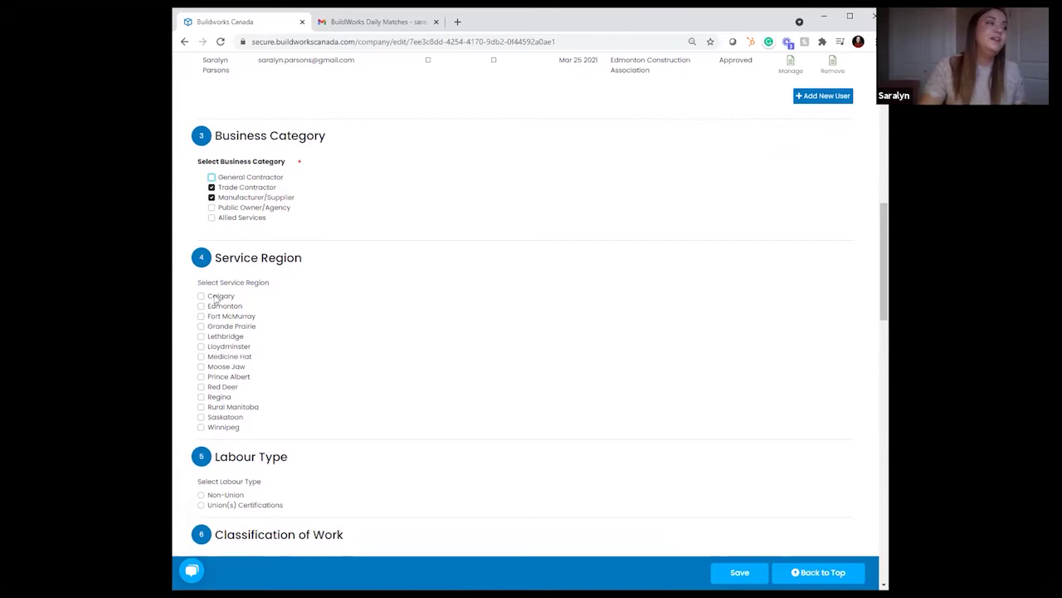
Step: Tick Fort McMurray, Edmonton and Lloydminster under Service Region
{"action": "left_click", "coordinate": [201, 316]}
{"action": "left_click", "coordinate": [200, 305]}
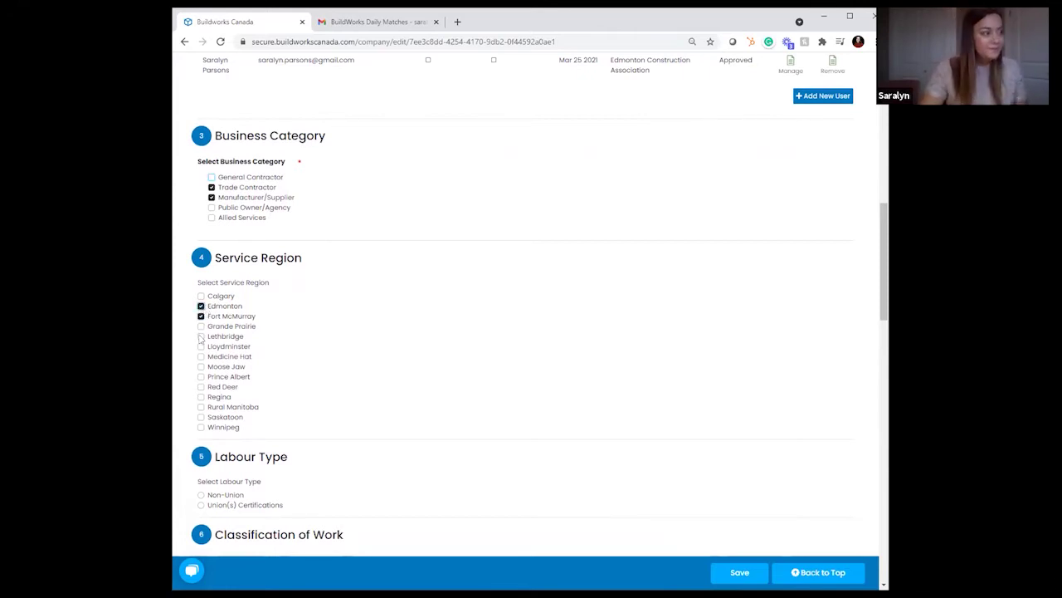
{"action": "left_click", "coordinate": [201, 346]}
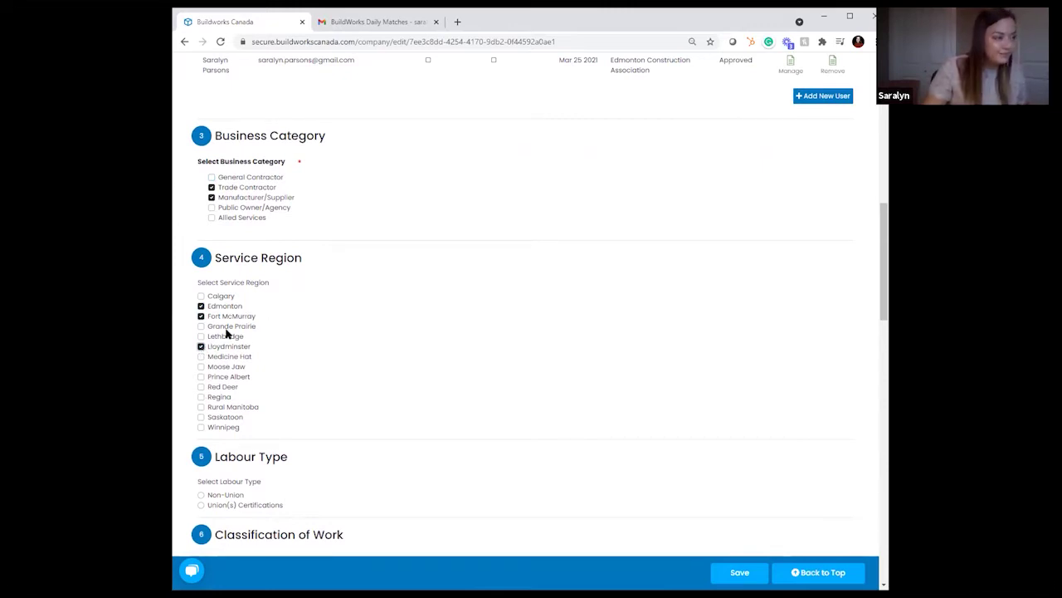
{"action": "scroll", "coordinate": [471, 390], "scroll_direction": "down", "scroll_amount": 2}
{"action": "scroll", "coordinate": [283, 319], "scroll_direction": "down", "scroll_amount": 4}
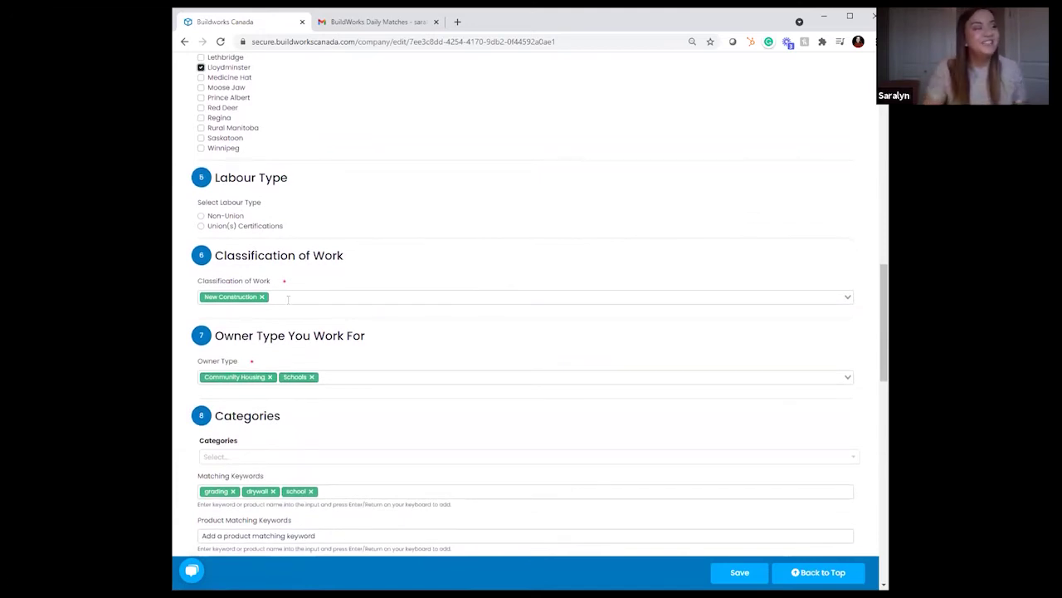
Step: Choose Non-Union labour and add Roads, Sewers/Watermains and Renovation to Classification of Work
{"action": "left_click", "coordinate": [201, 226]}
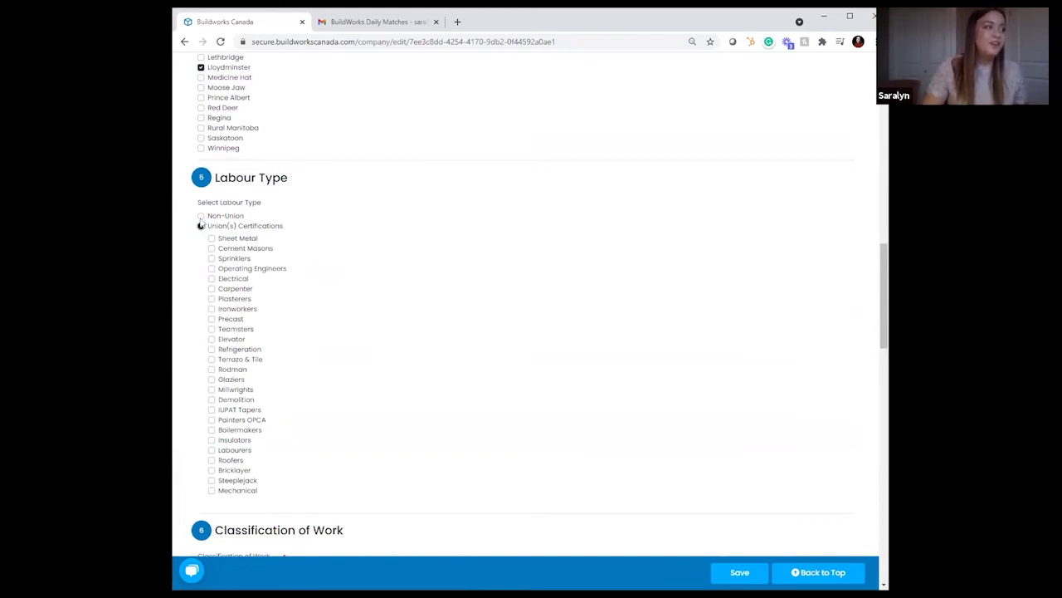
{"action": "left_click", "coordinate": [201, 216]}
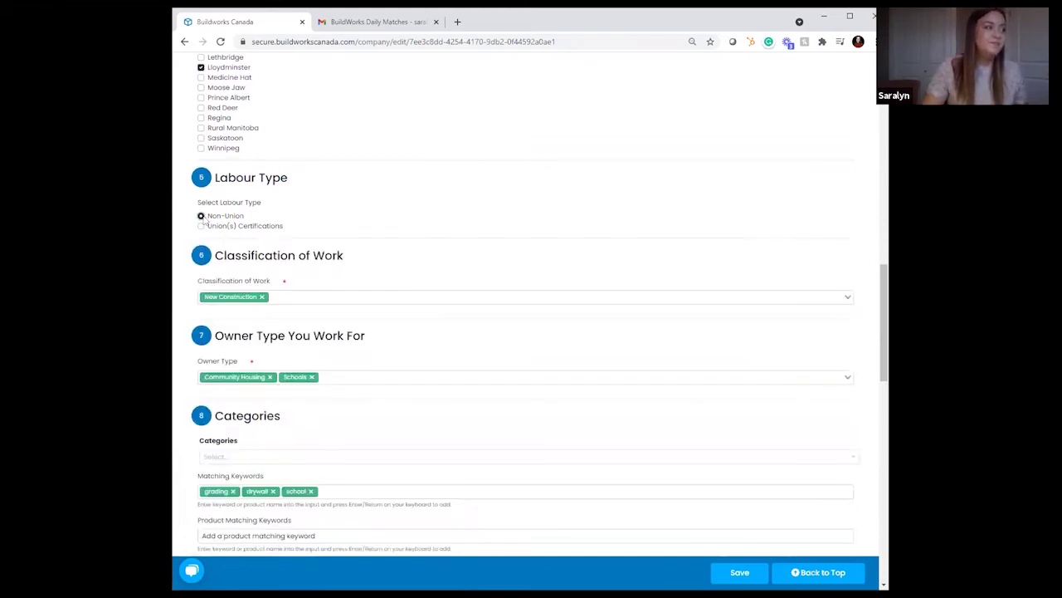
{"action": "left_click", "coordinate": [350, 297]}
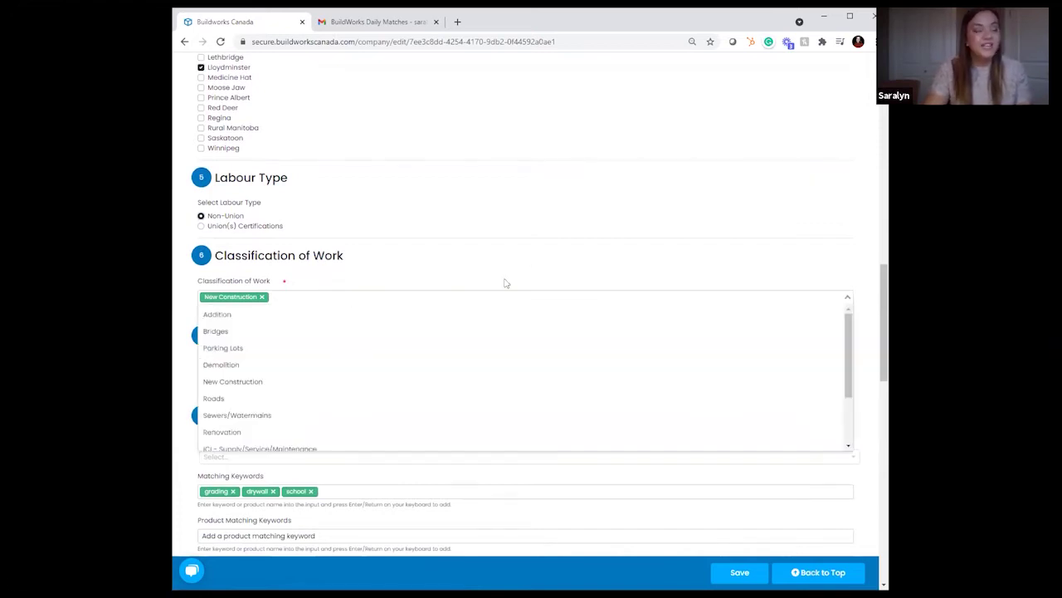
{"action": "scroll", "coordinate": [496, 189], "scroll_direction": "down", "scroll_amount": 1}
{"action": "scroll", "coordinate": [429, 123], "scroll_direction": "down", "scroll_amount": 1}
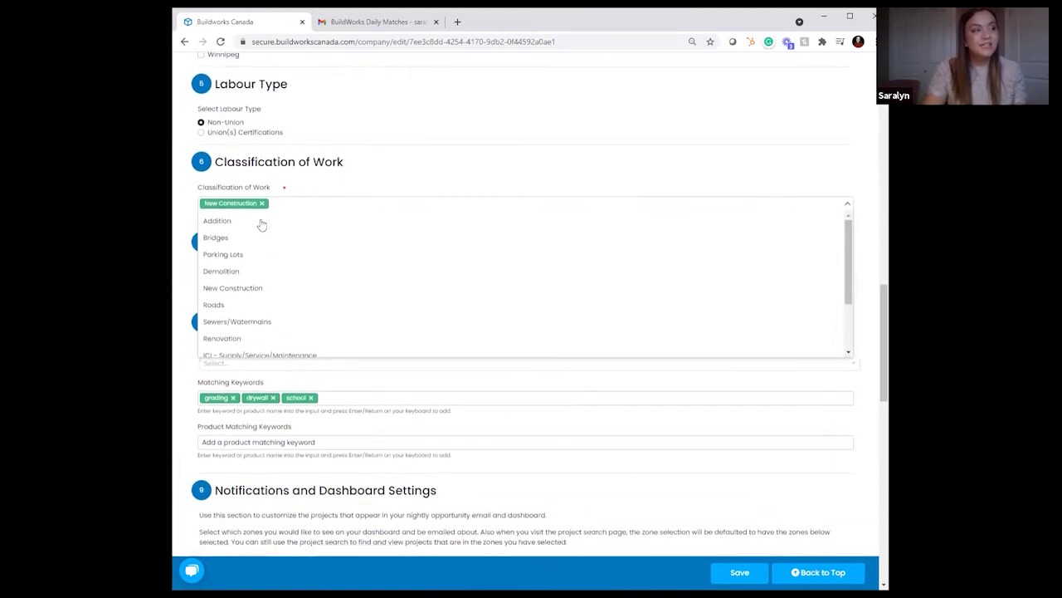
{"action": "scroll", "coordinate": [284, 290], "scroll_direction": "down", "scroll_amount": 2}
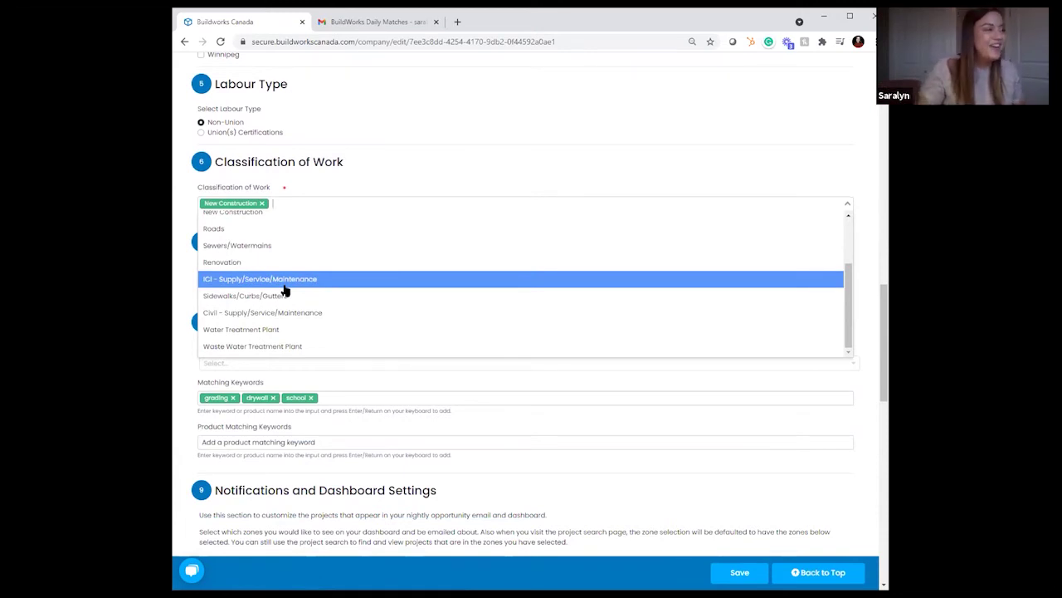
{"action": "left_click", "coordinate": [274, 238]}
{"action": "left_click", "coordinate": [270, 253]}
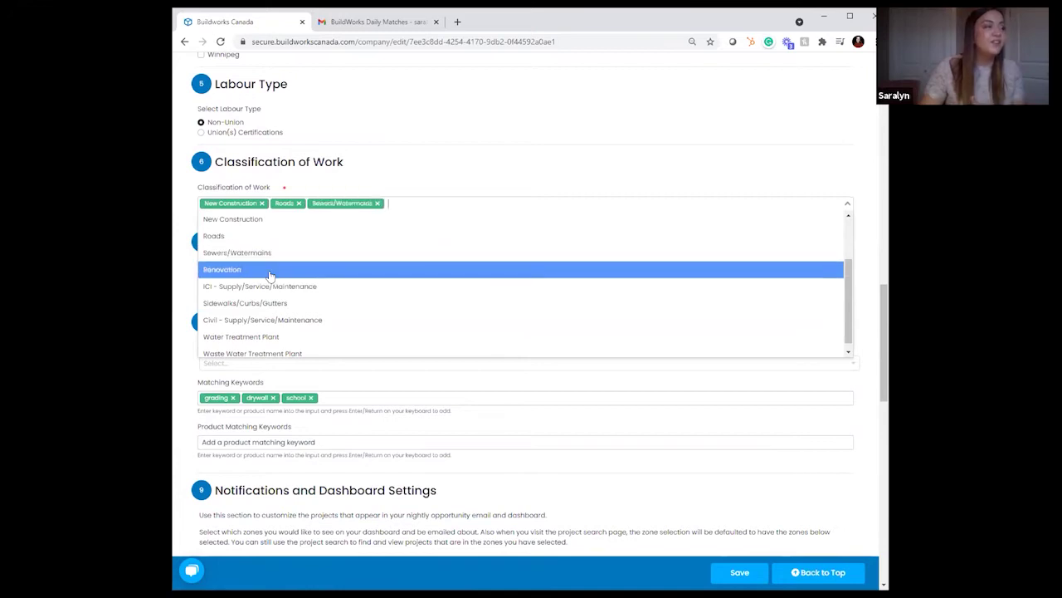
{"action": "left_click", "coordinate": [271, 271]}
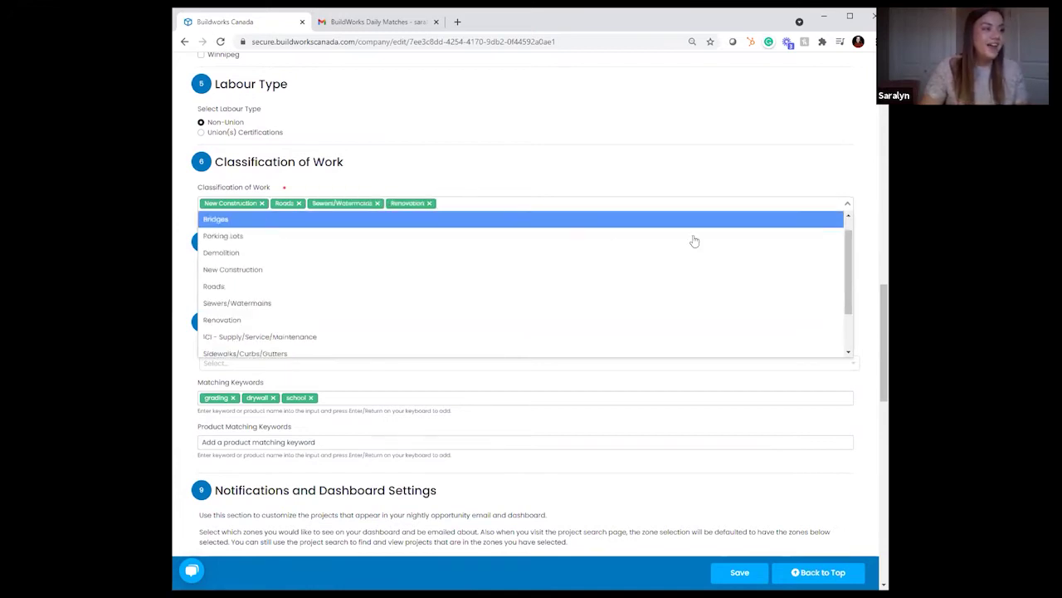
{"action": "left_click", "coordinate": [846, 203]}
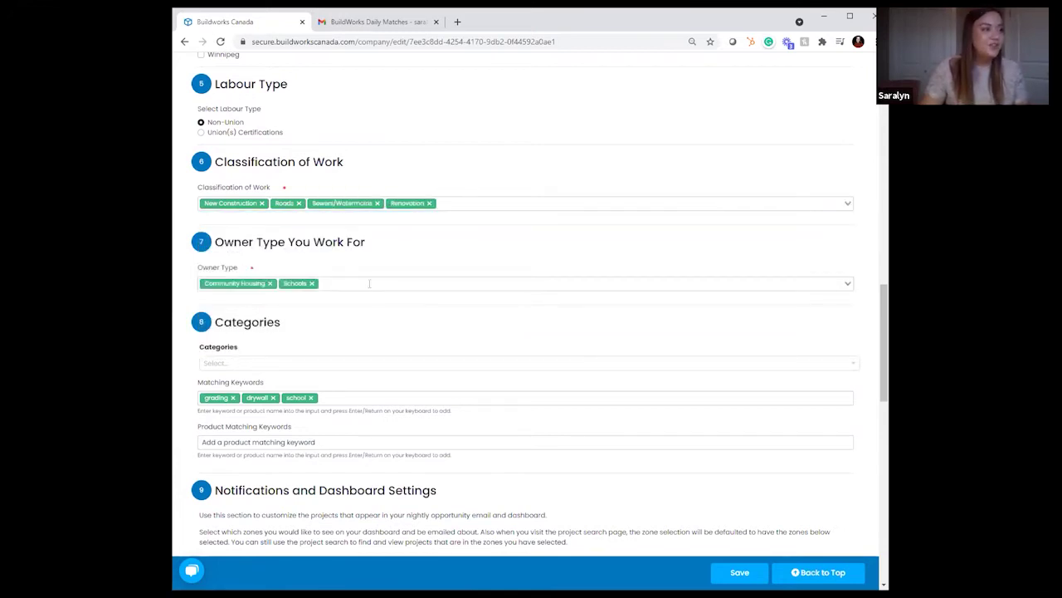
Step: Add and then remove Crown Corporation in Owner Type
{"action": "left_click", "coordinate": [370, 283]}
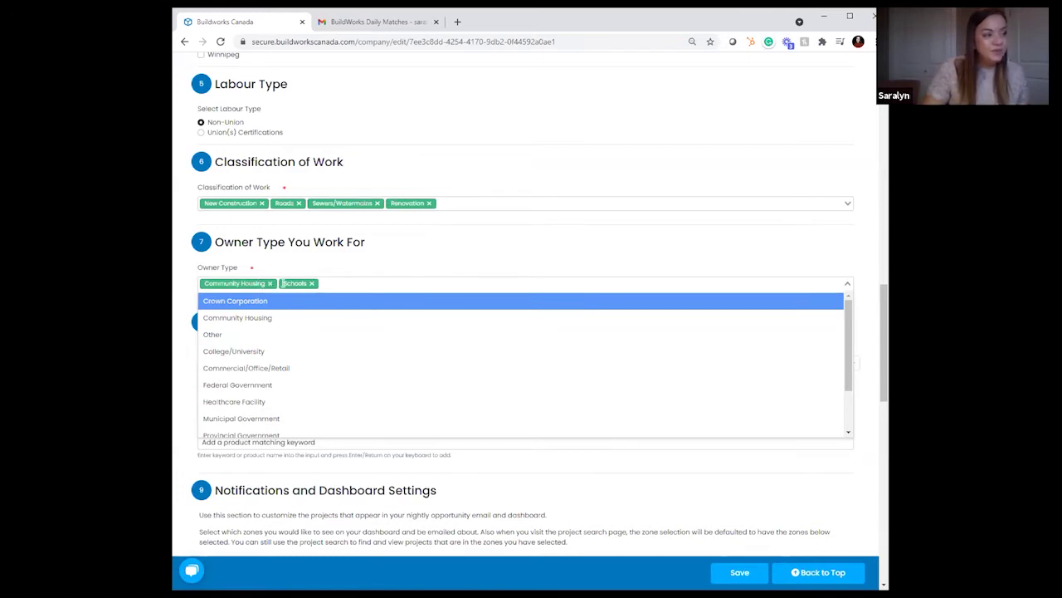
{"action": "left_click", "coordinate": [352, 300]}
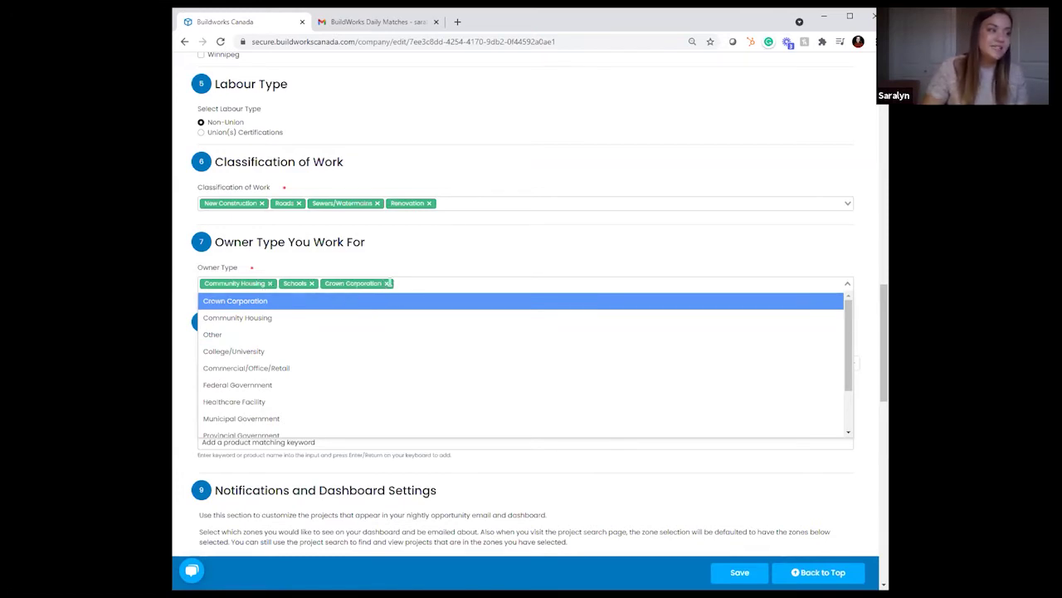
{"action": "left_click", "coordinate": [386, 283]}
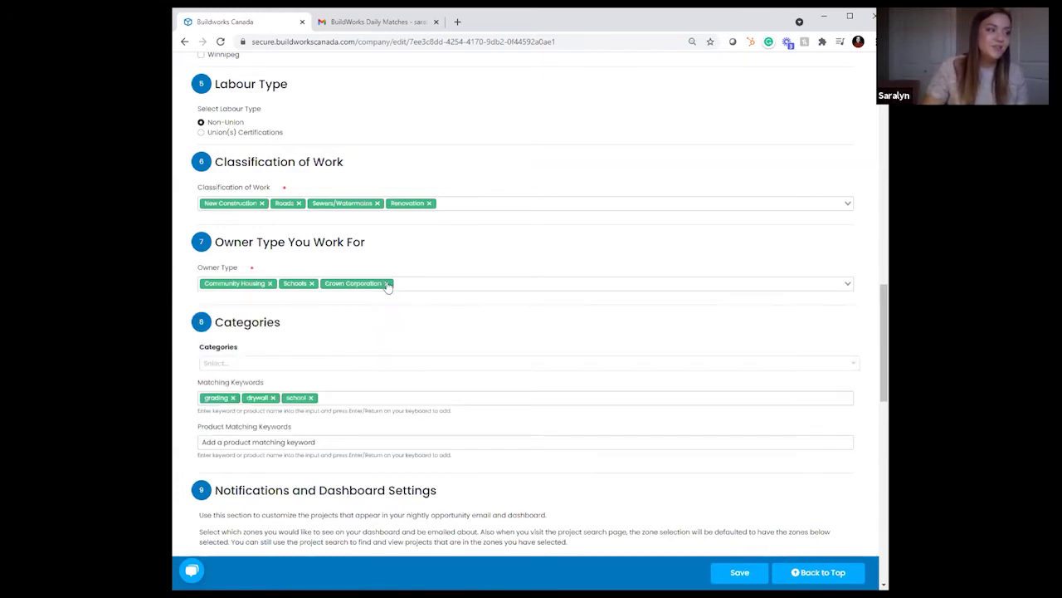
Step: Tick then remove Allied Services in Categories, then switch to the BuildWorks Daily Matches email
{"action": "left_click", "coordinate": [275, 366]}
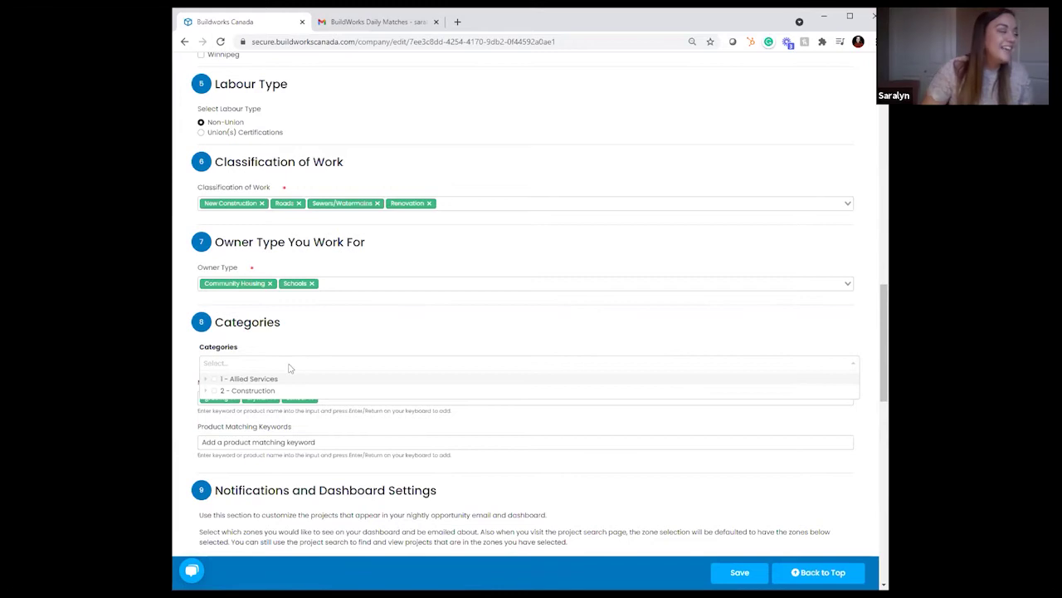
{"action": "left_click", "coordinate": [215, 379]}
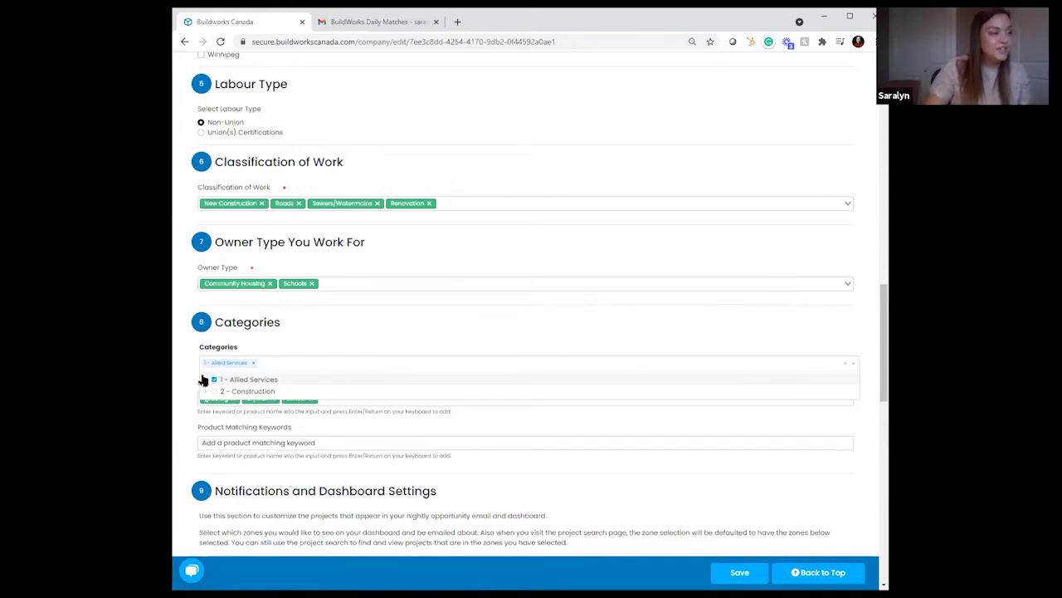
{"action": "left_click", "coordinate": [205, 379]}
{"action": "scroll", "coordinate": [284, 324], "scroll_direction": "down", "scroll_amount": 1}
{"action": "scroll", "coordinate": [284, 324], "scroll_direction": "down", "scroll_amount": 2}
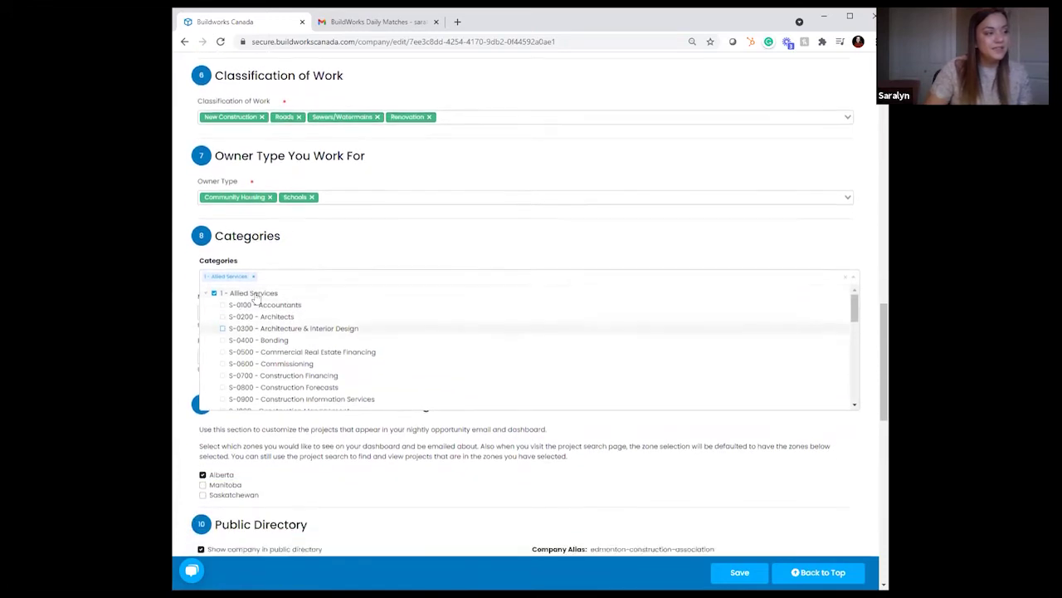
{"action": "left_click", "coordinate": [254, 271]}
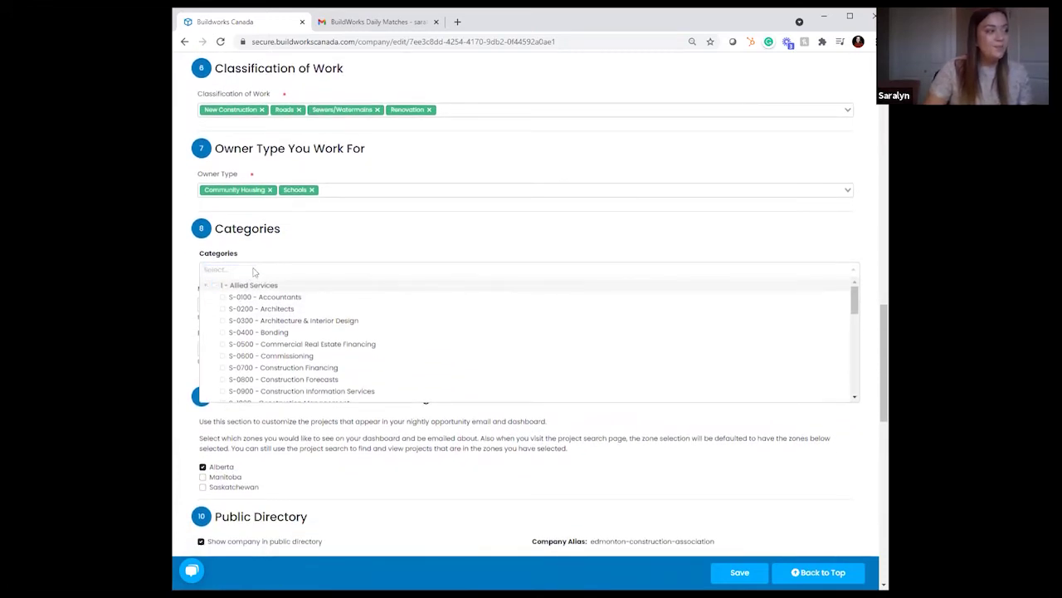
{"action": "left_click", "coordinate": [852, 274]}
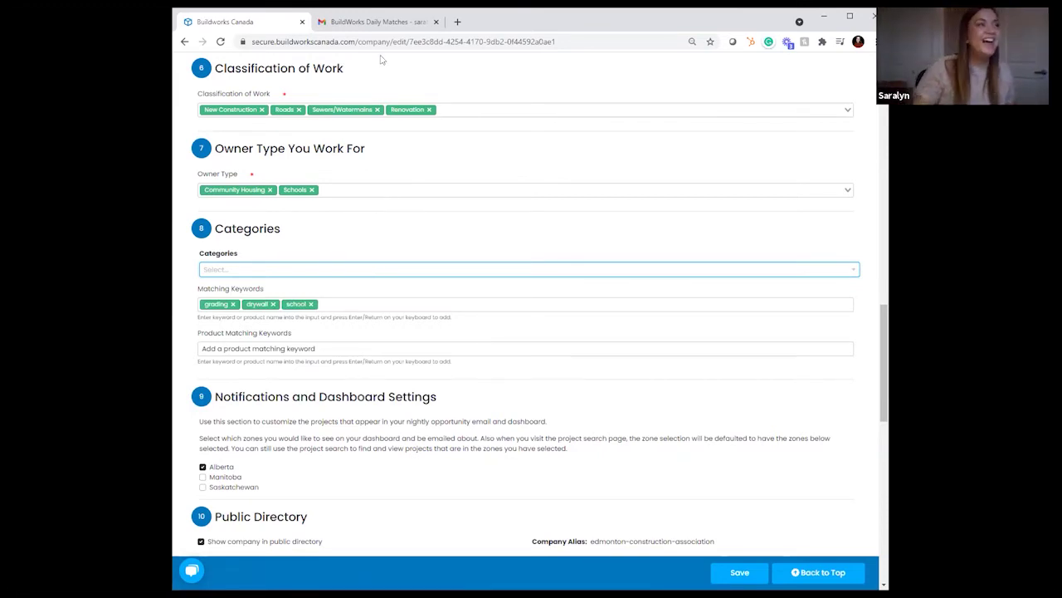
{"action": "left_click", "coordinate": [375, 21]}
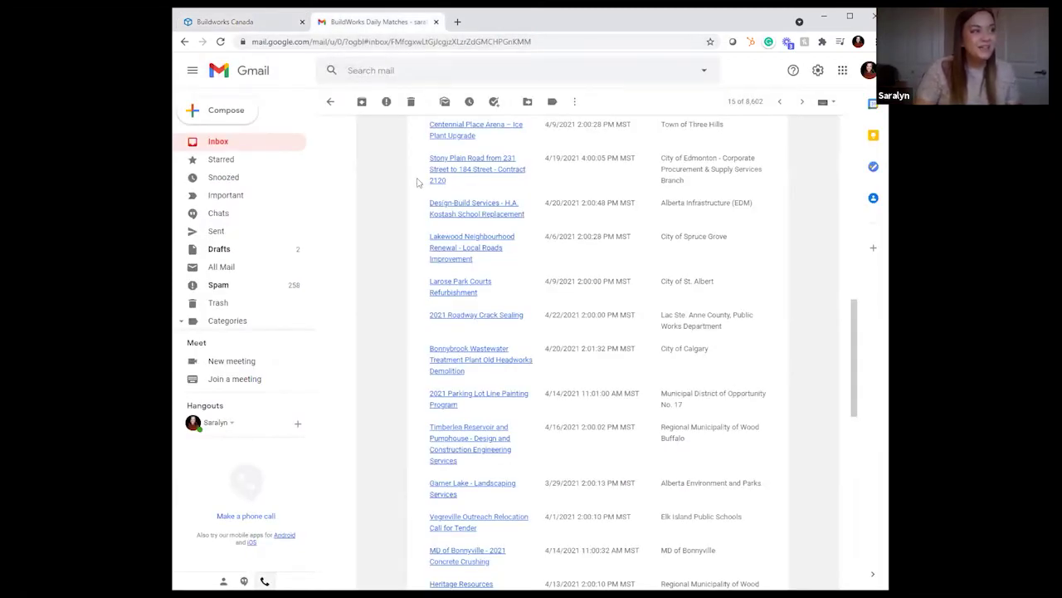
Step: Scroll through the Daily Bid Summary email's project lists, then return to the BuildWorks Canada tab
{"action": "scroll", "coordinate": [692, 266], "scroll_direction": "up", "scroll_amount": 3}
{"action": "scroll", "coordinate": [691, 266], "scroll_direction": "up", "scroll_amount": 10}
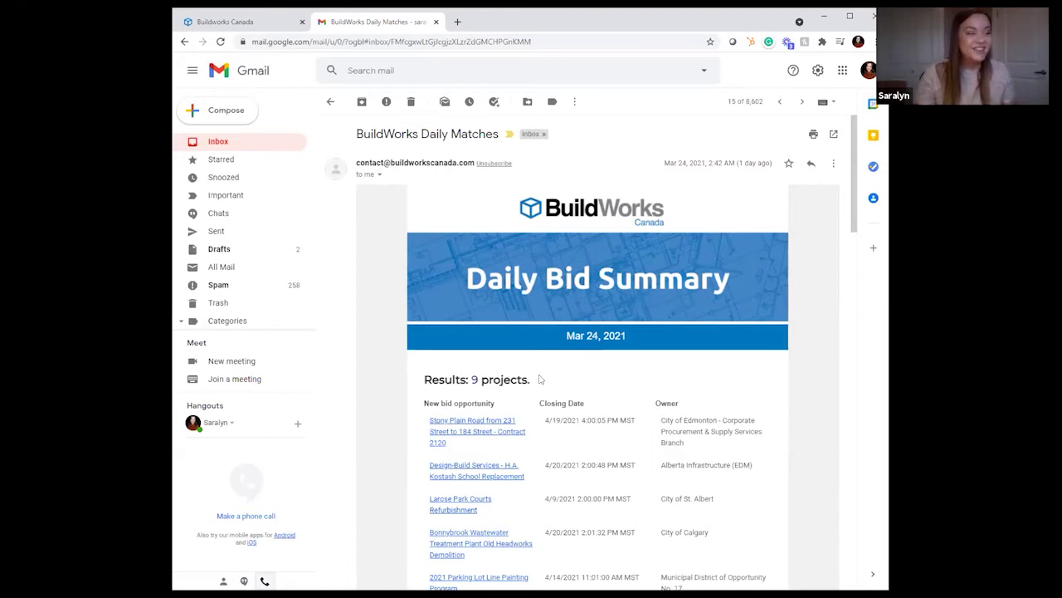
{"action": "scroll", "coordinate": [608, 412], "scroll_direction": "down", "scroll_amount": 2}
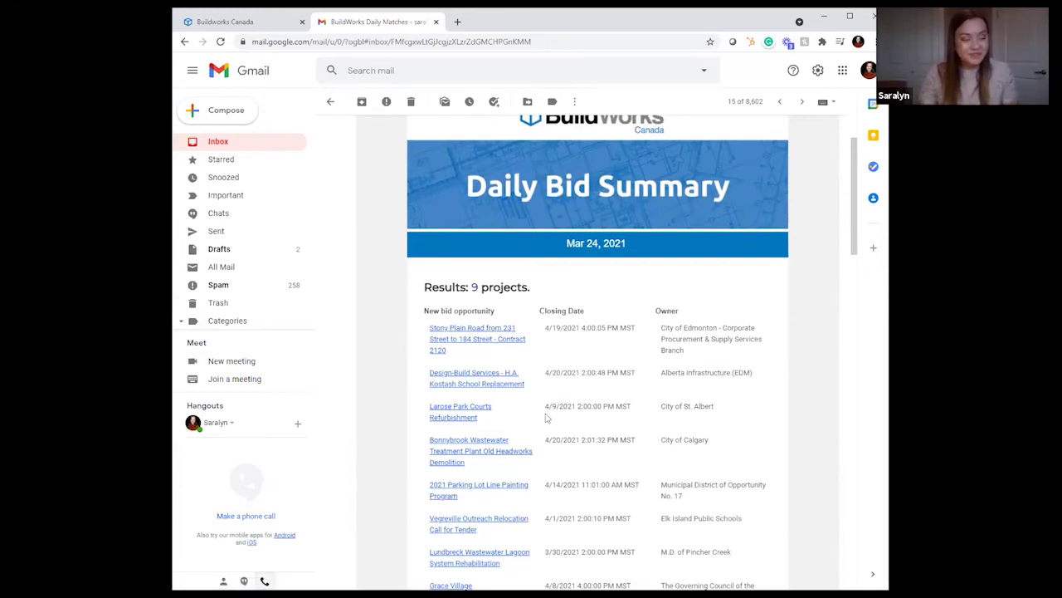
{"action": "scroll", "coordinate": [550, 418], "scroll_direction": "down", "scroll_amount": 3}
{"action": "scroll", "coordinate": [522, 412], "scroll_direction": "down", "scroll_amount": 4}
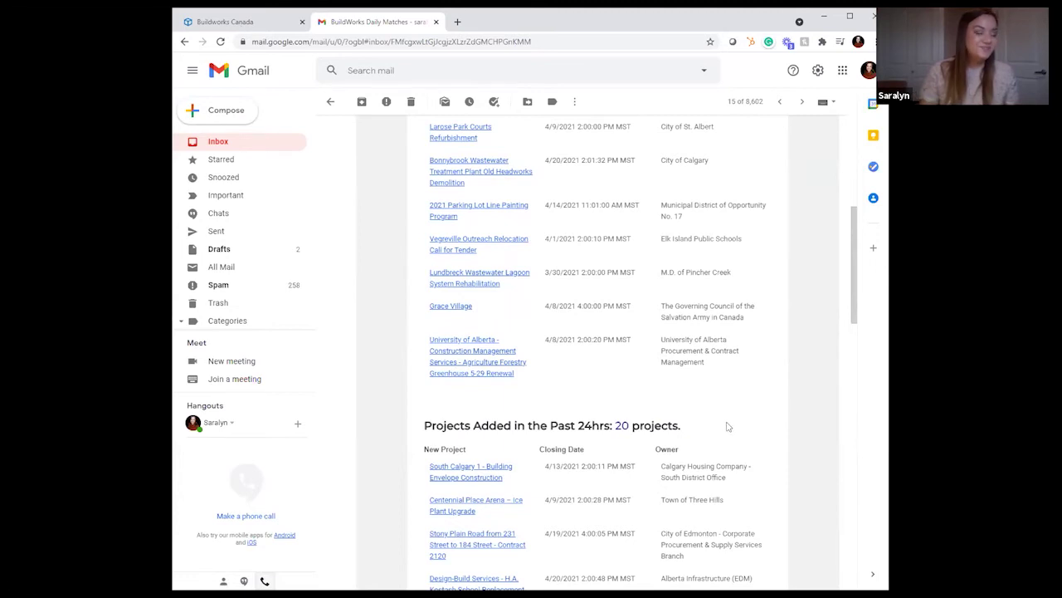
{"action": "scroll", "coordinate": [635, 456], "scroll_direction": "down", "scroll_amount": 2}
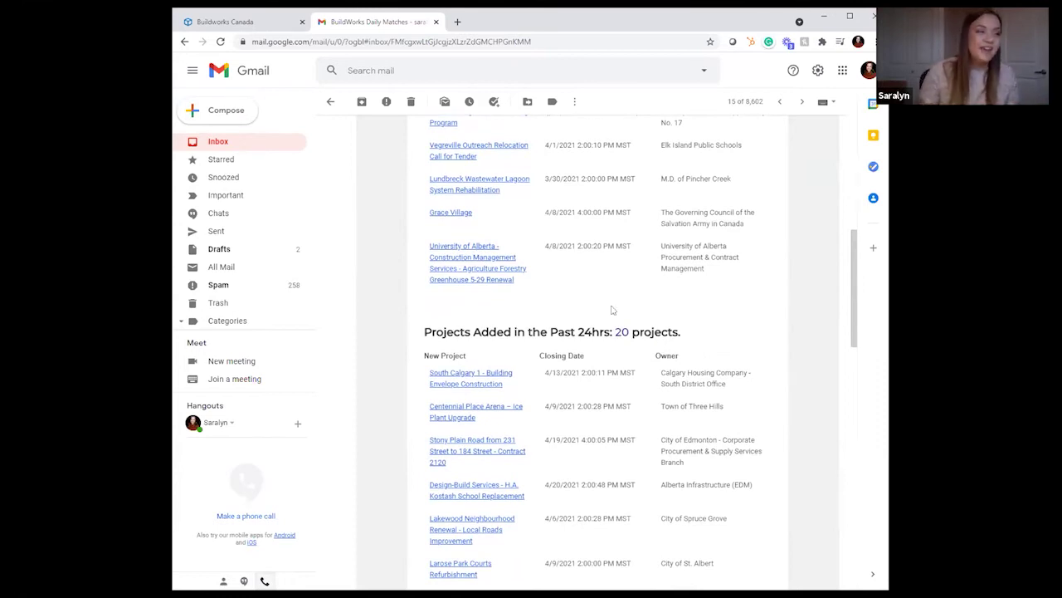
{"action": "scroll", "coordinate": [531, 325], "scroll_direction": "up", "scroll_amount": 8}
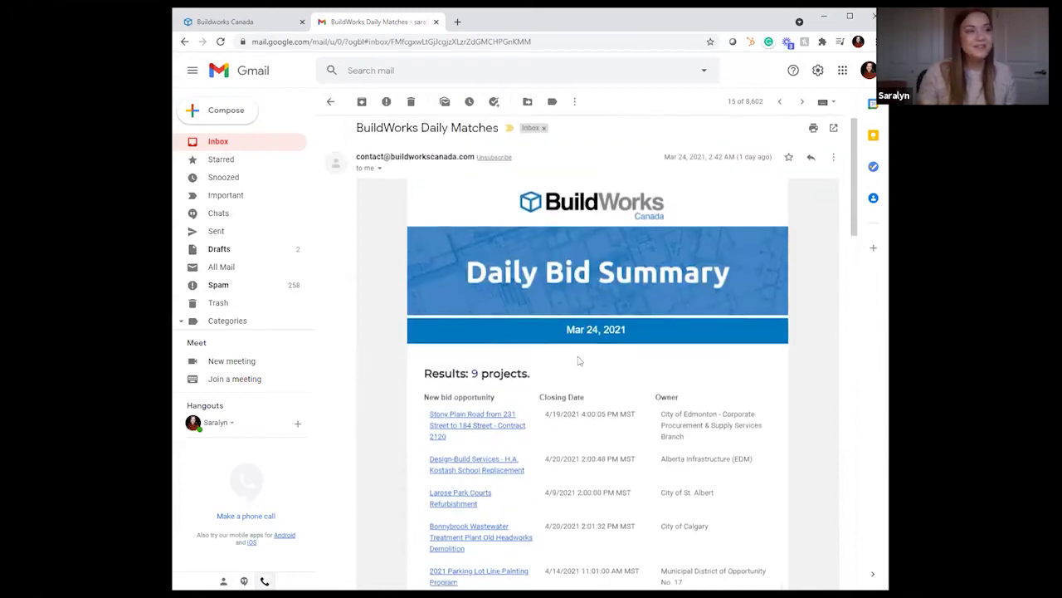
{"action": "left_click", "coordinate": [274, 22]}
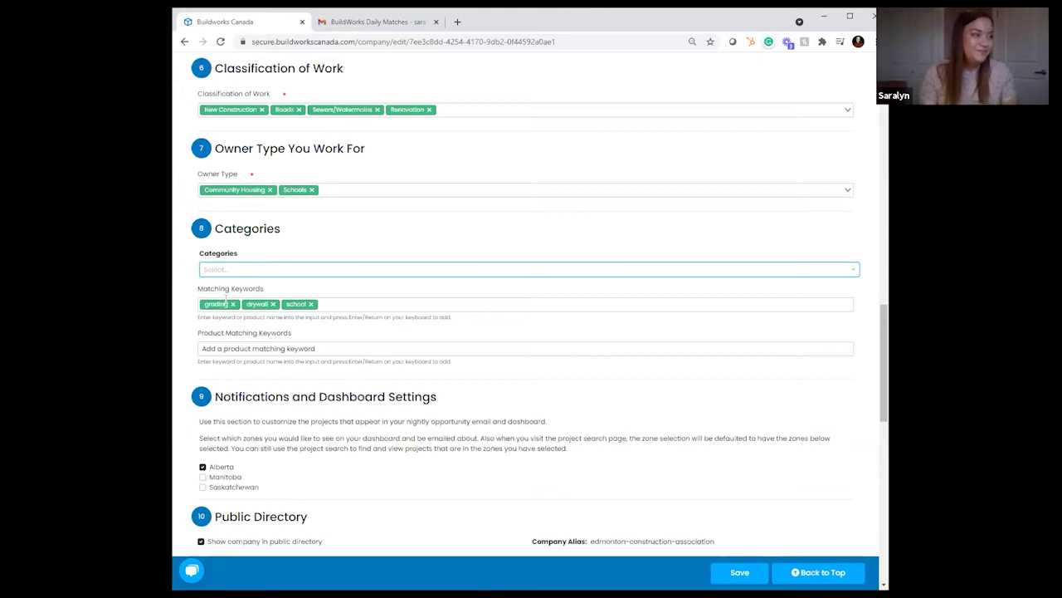
{"action": "left_click", "coordinate": [319, 349]}
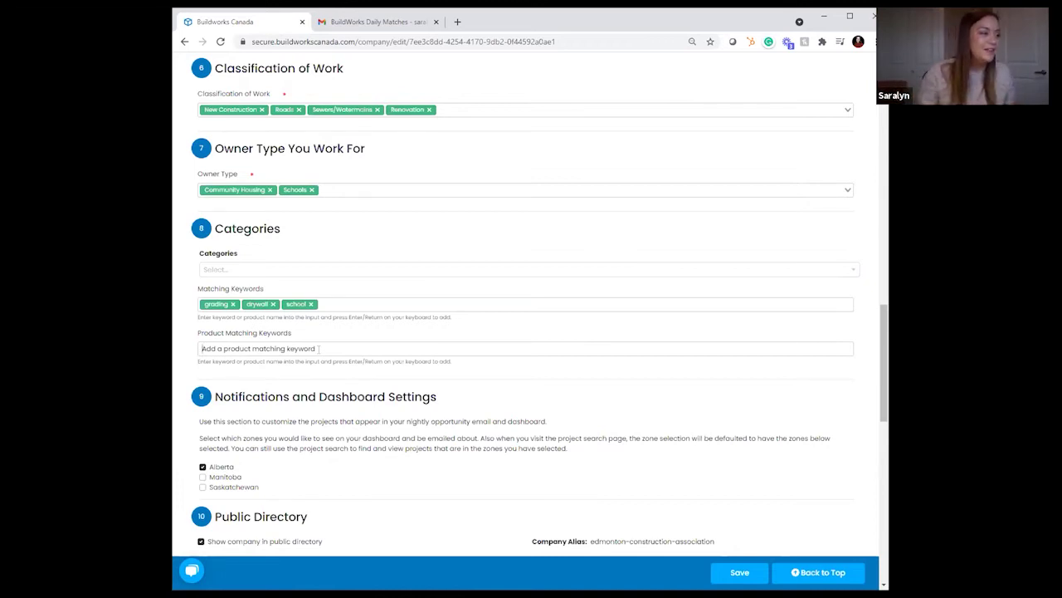
{"action": "scroll", "coordinate": [462, 332], "scroll_direction": "down", "scroll_amount": 1}
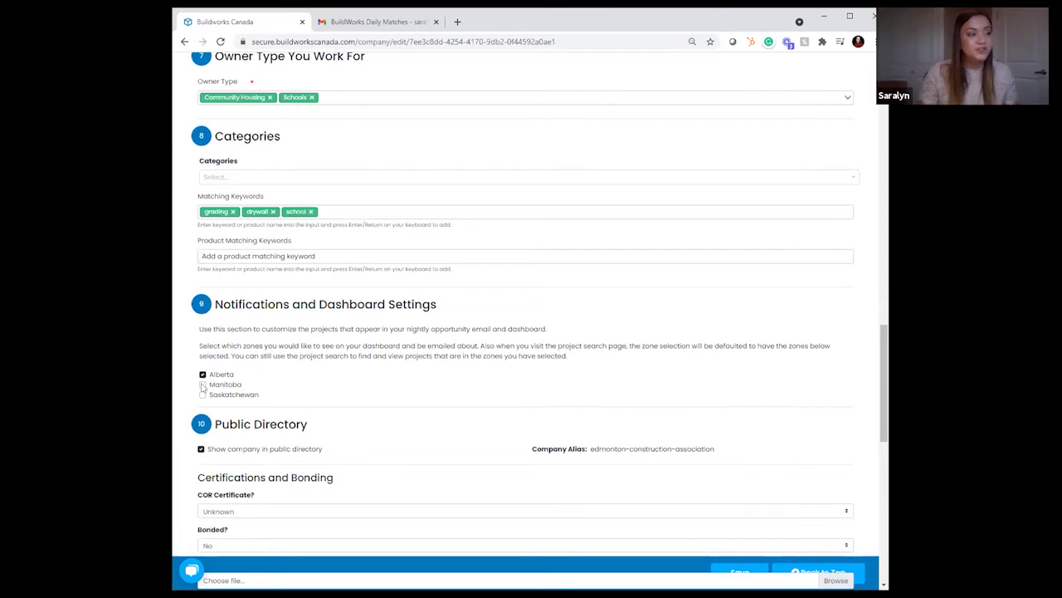
{"action": "left_click", "coordinate": [203, 384]}
{"action": "left_click", "coordinate": [203, 395]}
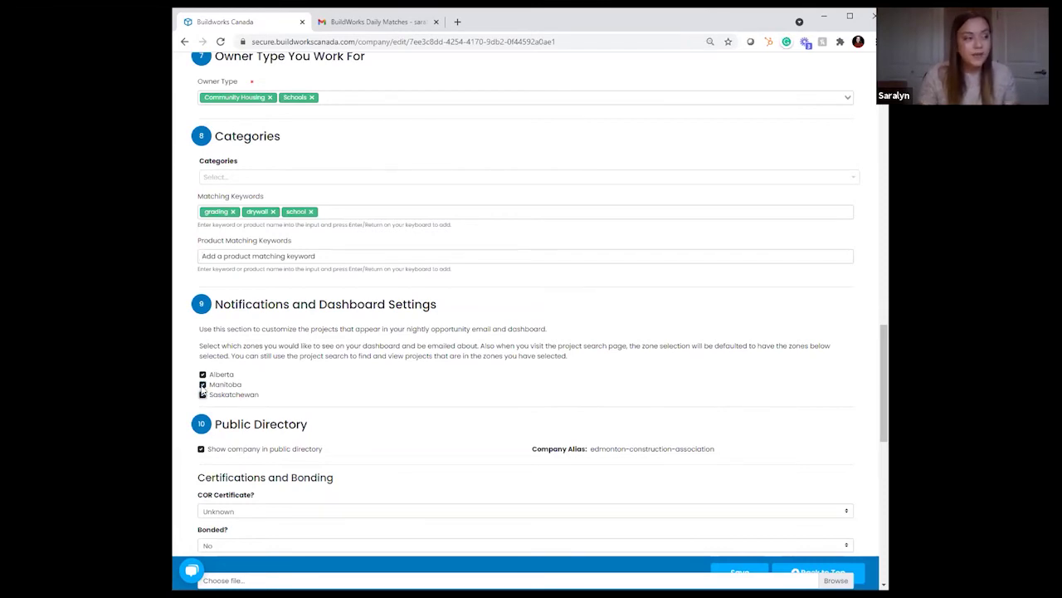
{"action": "left_click", "coordinate": [202, 384]}
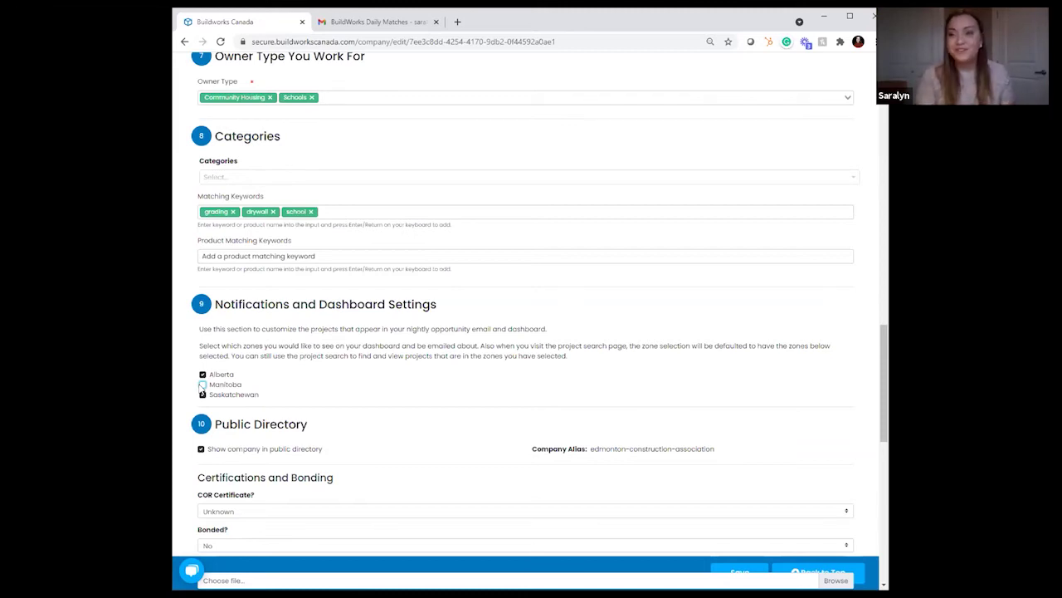
{"action": "left_click", "coordinate": [202, 395]}
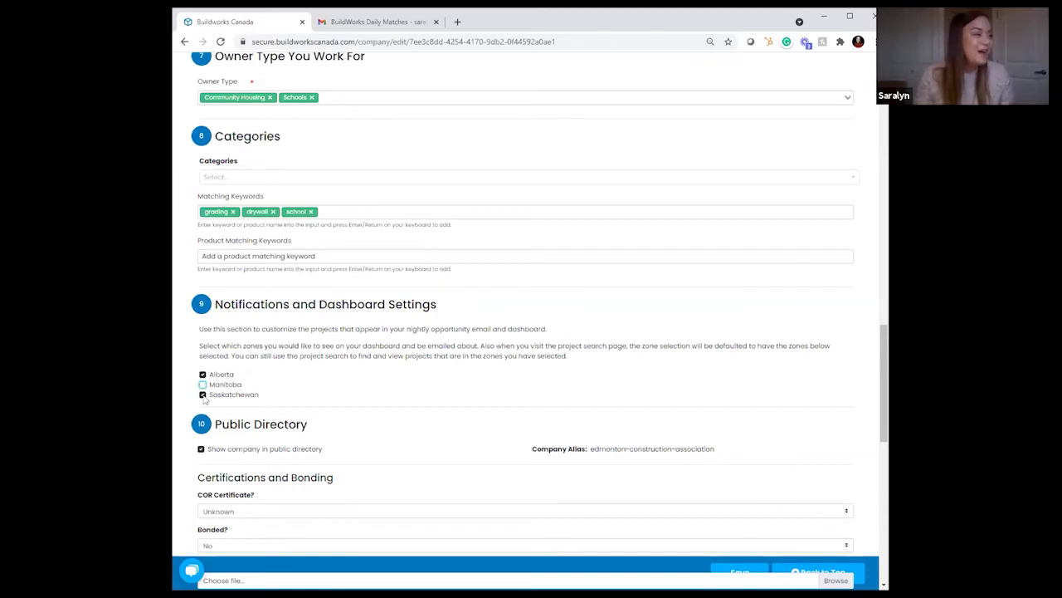
{"action": "scroll", "coordinate": [501, 381], "scroll_direction": "down", "scroll_amount": 1}
{"action": "scroll", "coordinate": [498, 383], "scroll_direction": "down", "scroll_amount": 1}
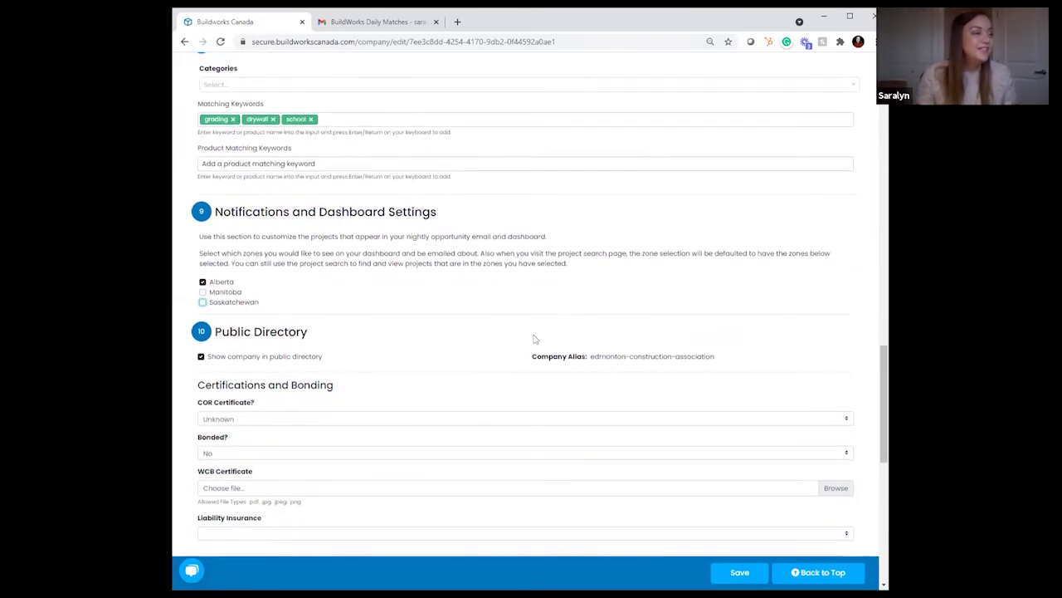
{"action": "scroll", "coordinate": [313, 329], "scroll_direction": "down", "scroll_amount": 1}
{"action": "scroll", "coordinate": [267, 312], "scroll_direction": "down", "scroll_amount": 2}
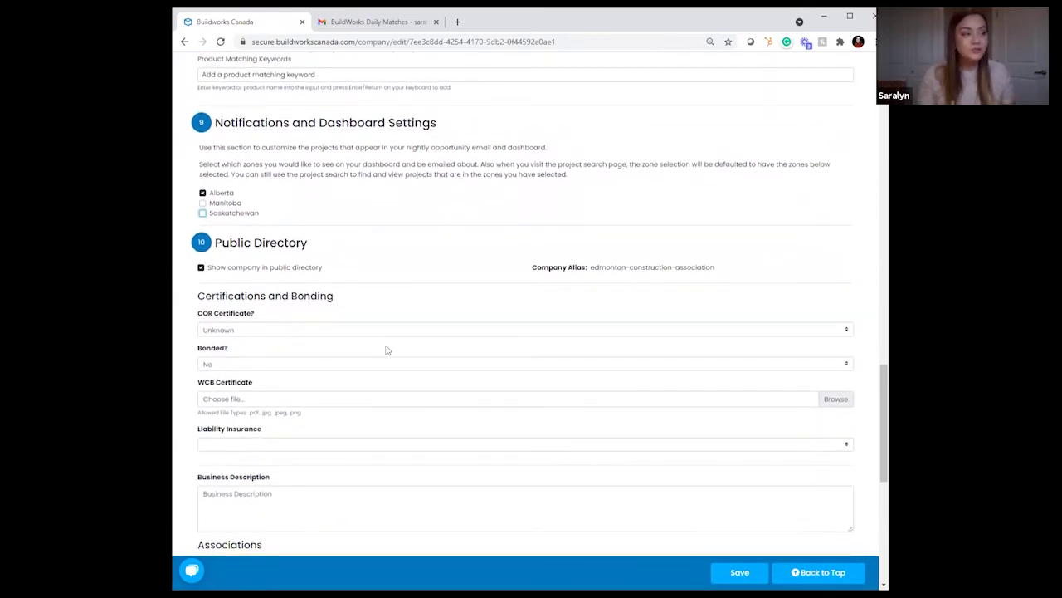
{"action": "left_click", "coordinate": [341, 329]}
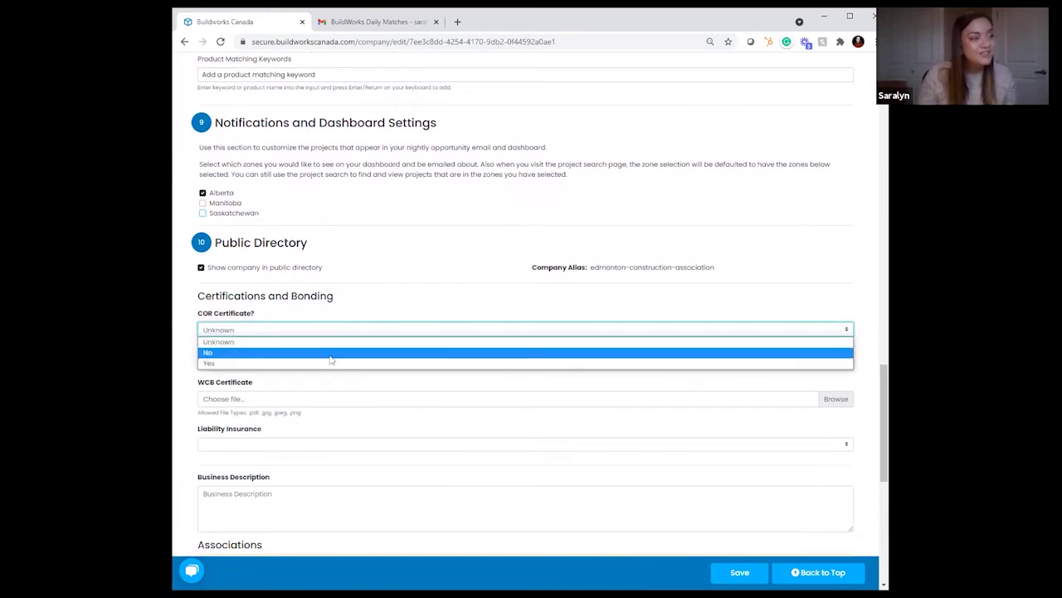
{"action": "left_click", "coordinate": [343, 331]}
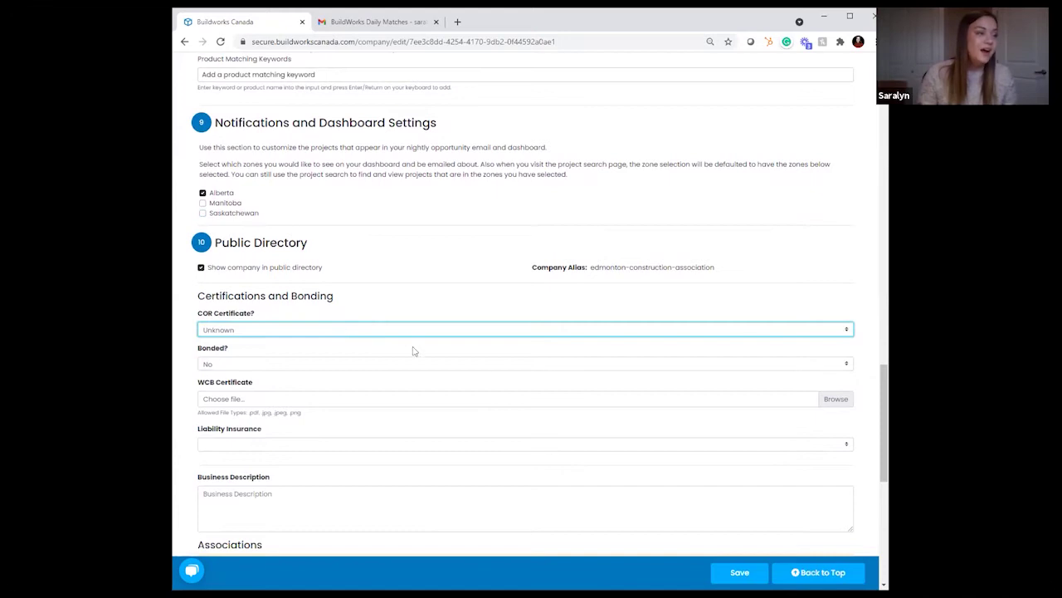
{"action": "left_click", "coordinate": [296, 365]}
{"action": "left_click", "coordinate": [296, 366]}
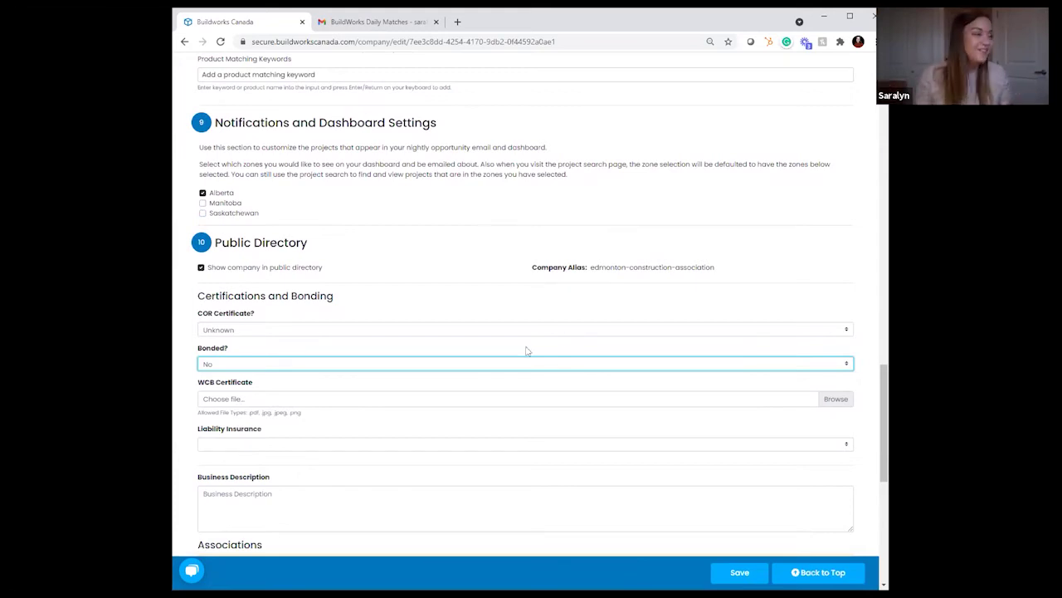
{"action": "scroll", "coordinate": [498, 350], "scroll_direction": "down", "scroll_amount": 3}
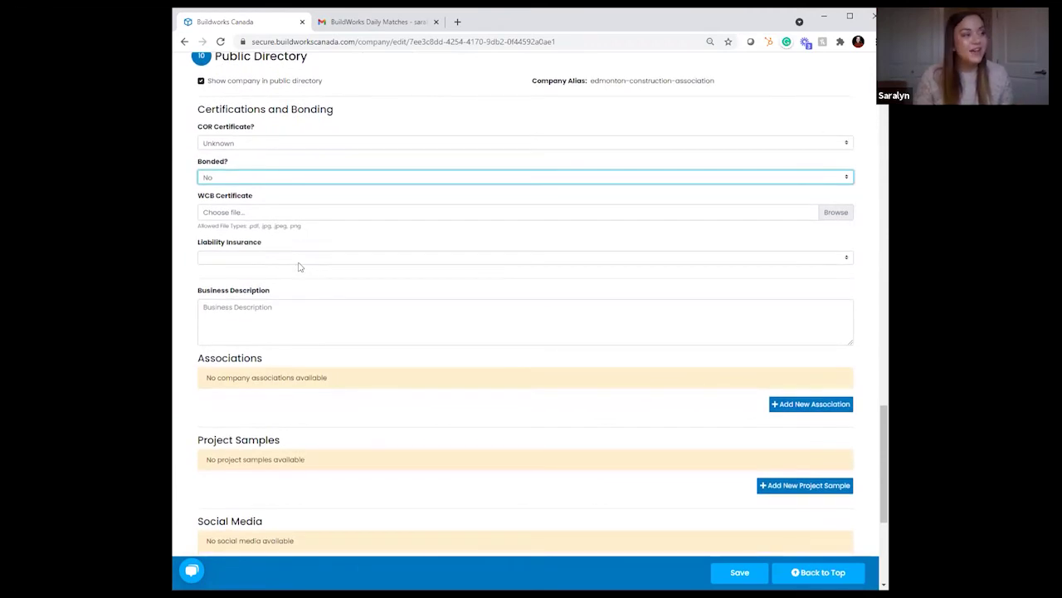
{"action": "left_click", "coordinate": [285, 308]}
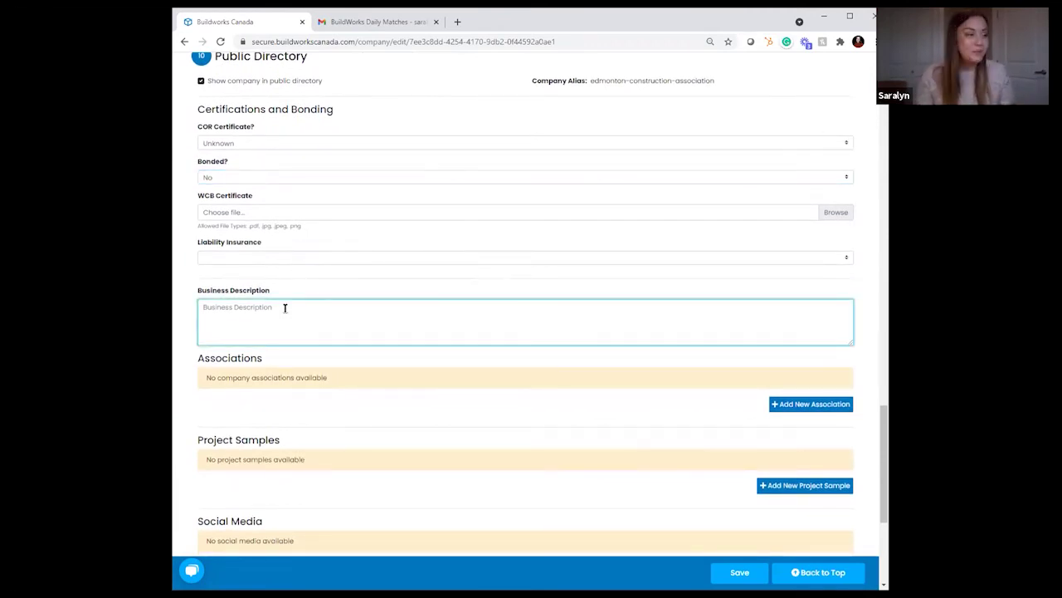
{"action": "scroll", "coordinate": [282, 332], "scroll_direction": "down", "scroll_amount": 1}
{"action": "scroll", "coordinate": [288, 340], "scroll_direction": "down", "scroll_amount": 2}
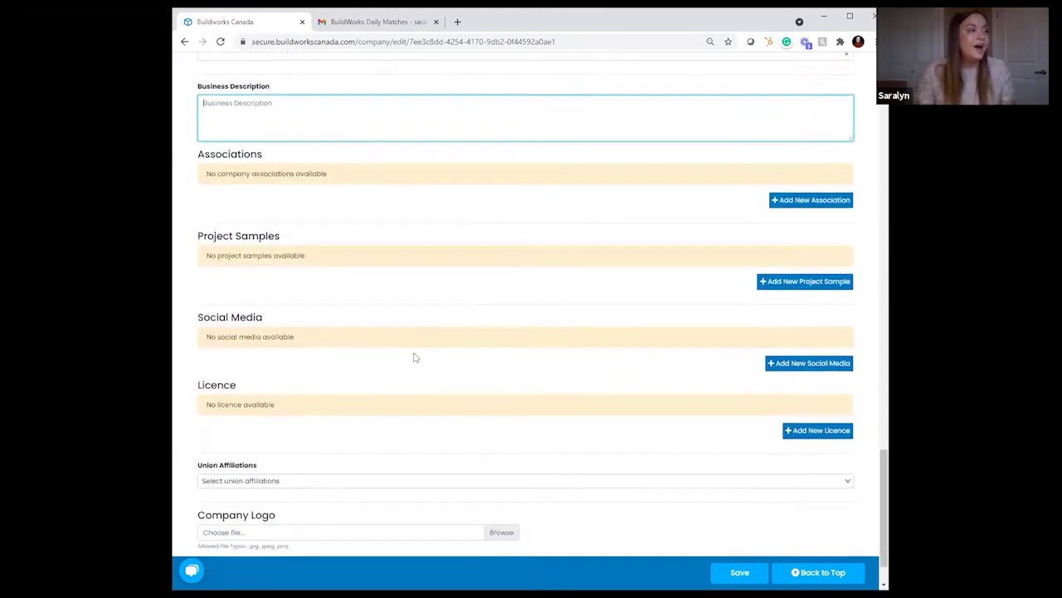
{"action": "scroll", "coordinate": [446, 351], "scroll_direction": "up", "scroll_amount": 1}
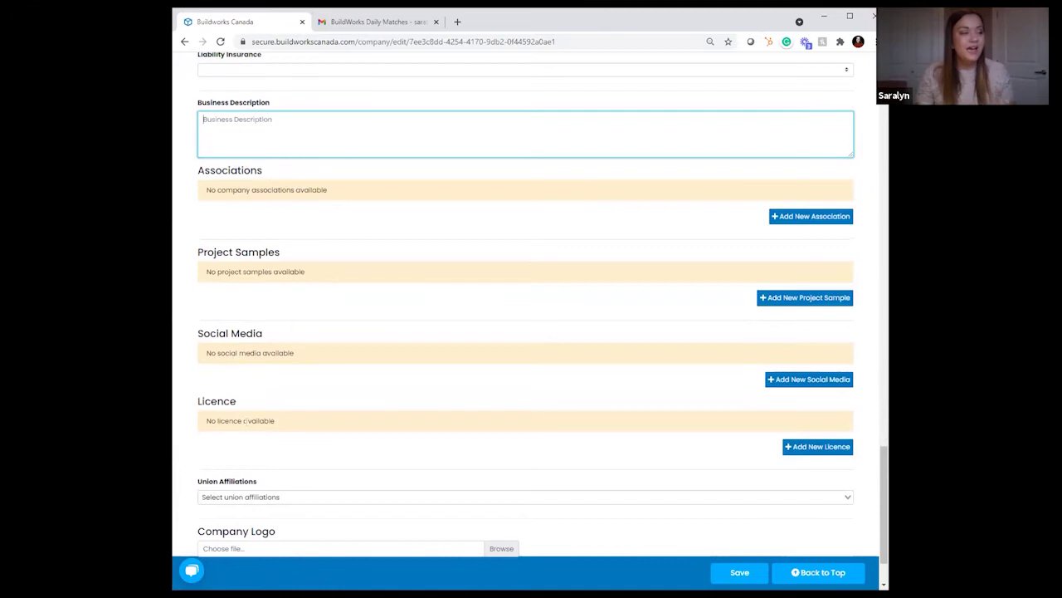
{"action": "scroll", "coordinate": [266, 390], "scroll_direction": "down", "scroll_amount": 1}
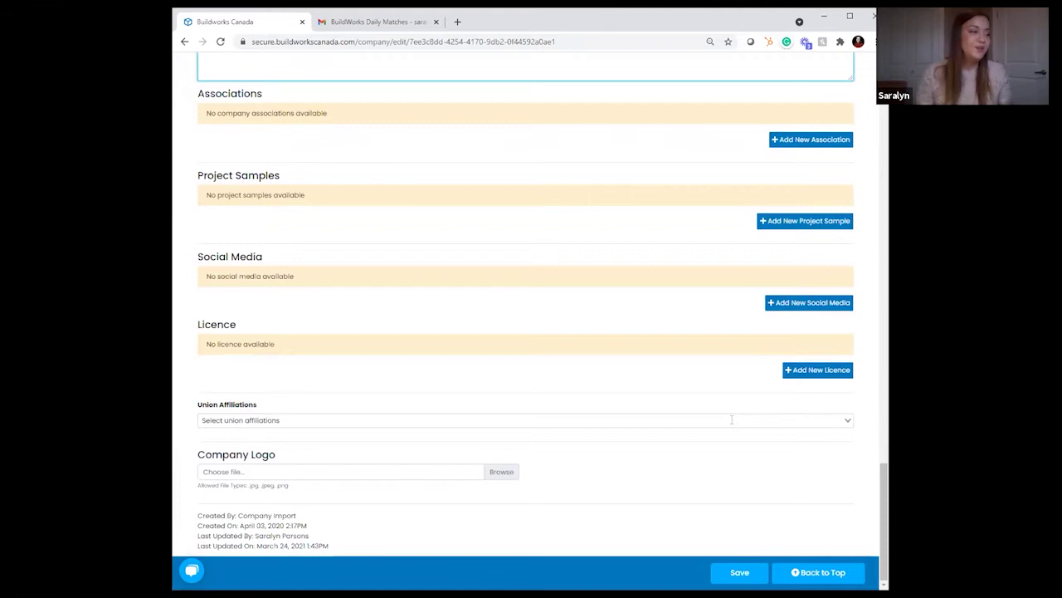
{"action": "left_click", "coordinate": [741, 572]}
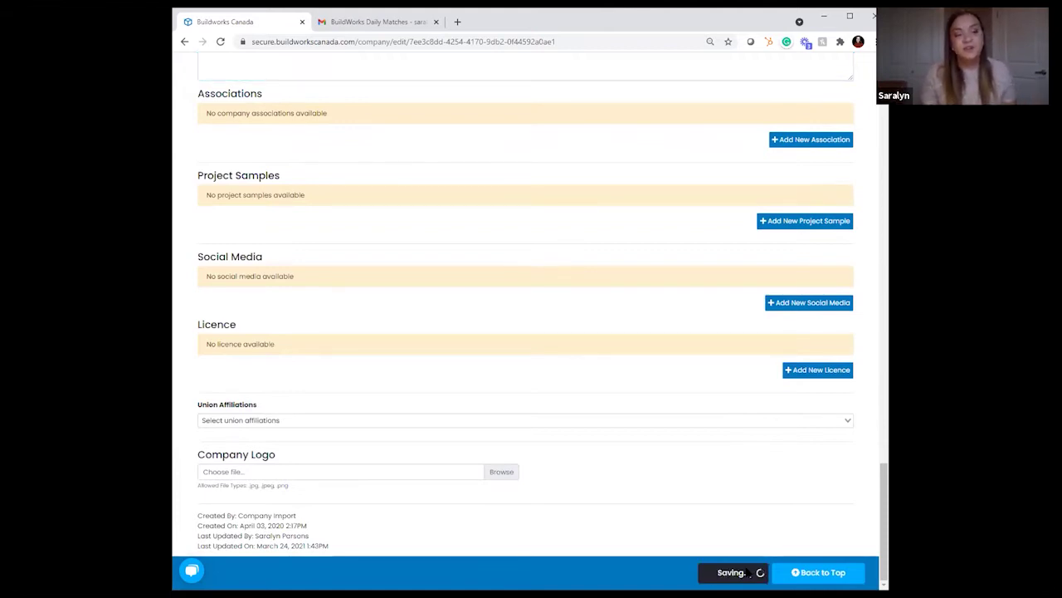
Step: Save the Edmonton Construction Association company form and scroll back to its top
{"action": "scroll", "coordinate": [685, 510], "scroll_direction": "up", "scroll_amount": 10}
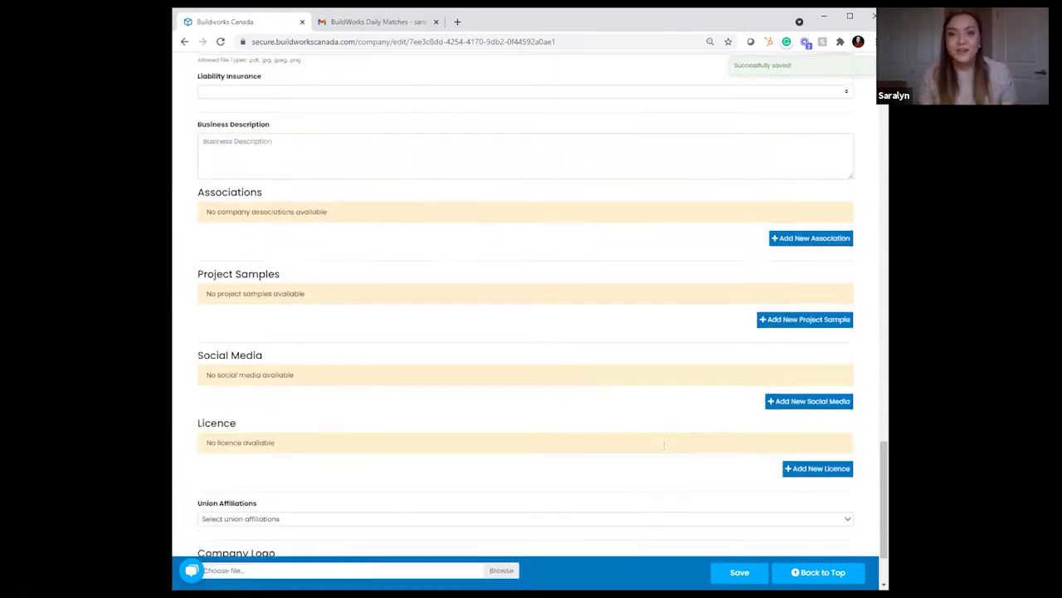
{"action": "scroll", "coordinate": [664, 445], "scroll_direction": "up", "scroll_amount": 8}
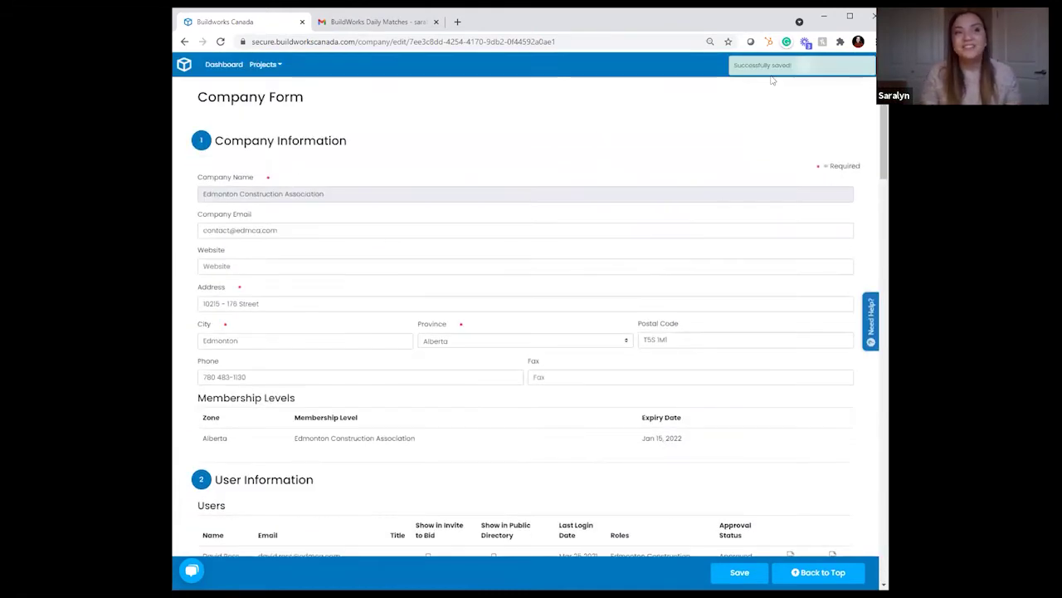
{"action": "left_click_drag", "start_coordinate": [737, 65], "coordinate": [733, 65]}
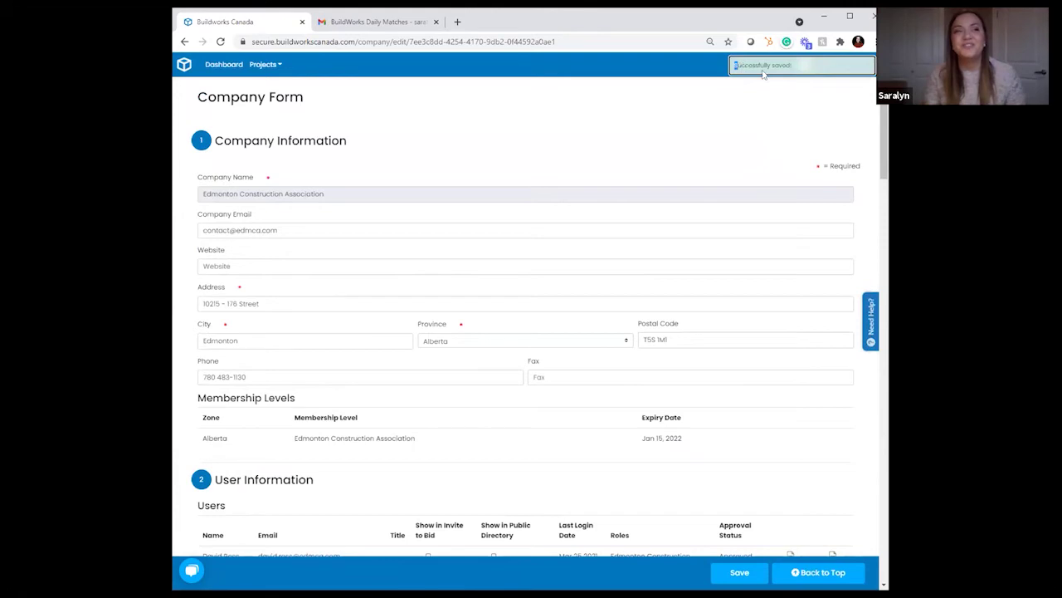
{"action": "left_click", "coordinate": [752, 113]}
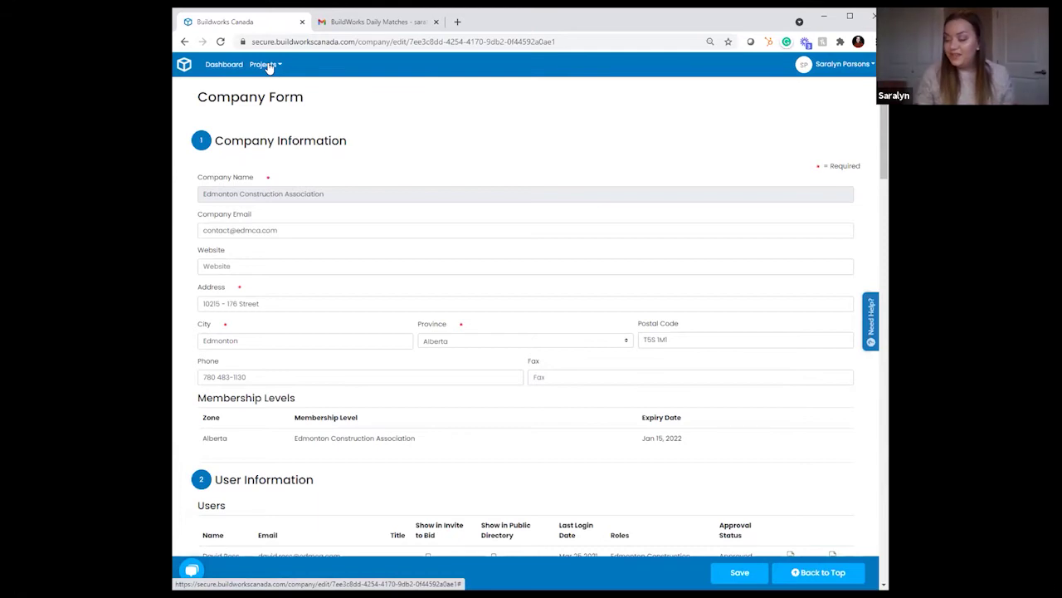
Step: Go to Projects > Project Search to reach the Find A Project page with 731 Alberta records
{"action": "left_click", "coordinate": [266, 65]}
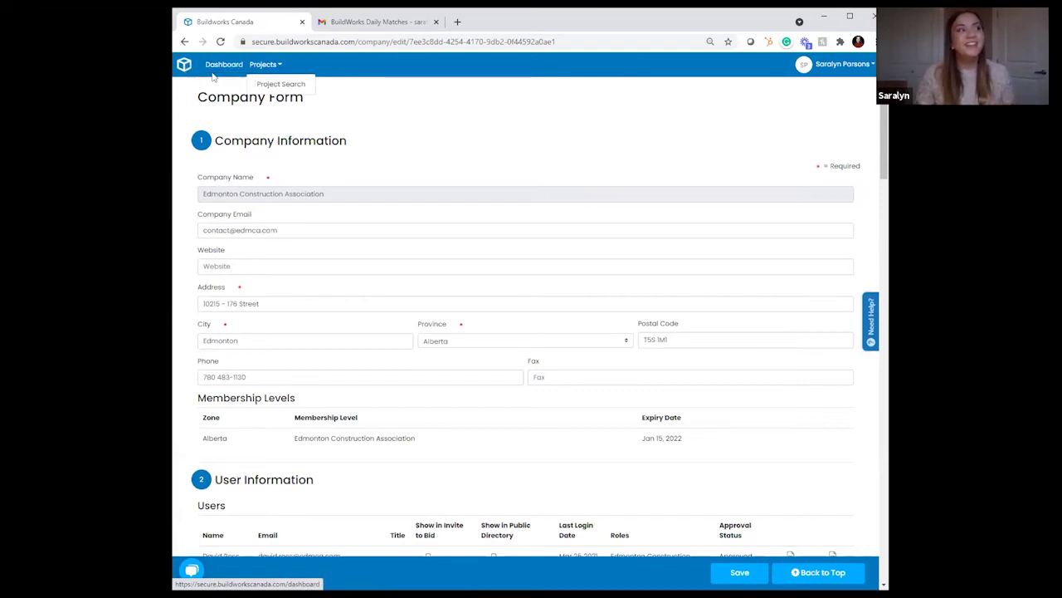
{"action": "left_click", "coordinate": [268, 85]}
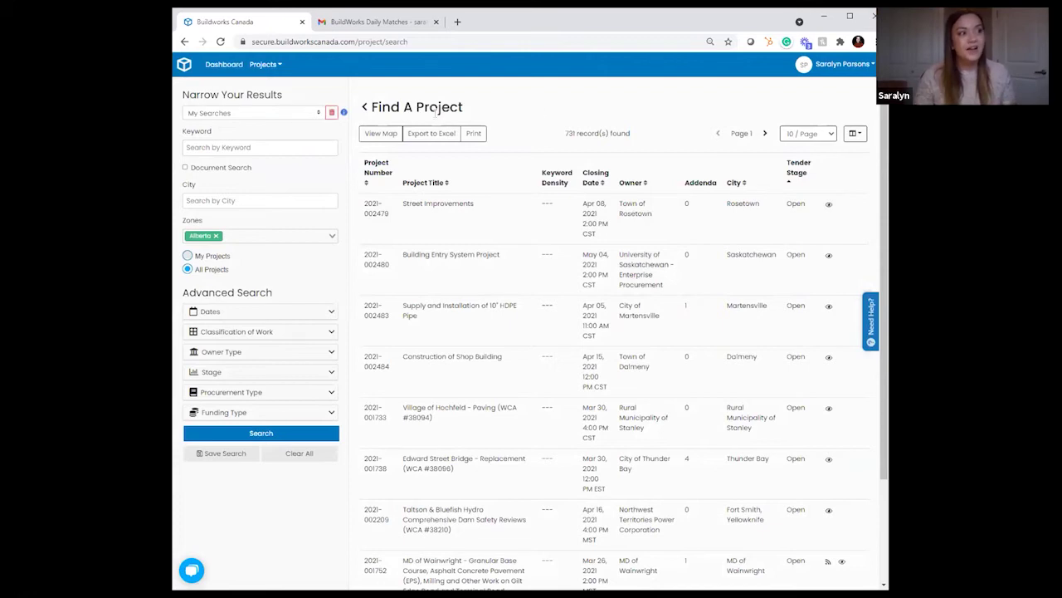
{"action": "left_click", "coordinate": [246, 148]}
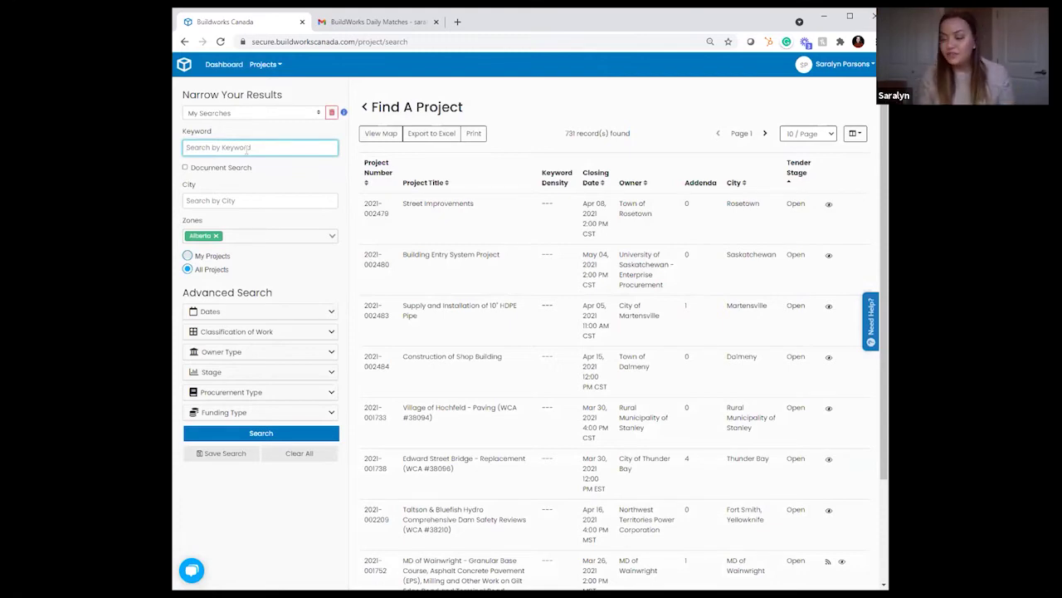
Step: Enter Gravel as the search keyword and tick Document Search
{"action": "type", "text": "Gravel"}
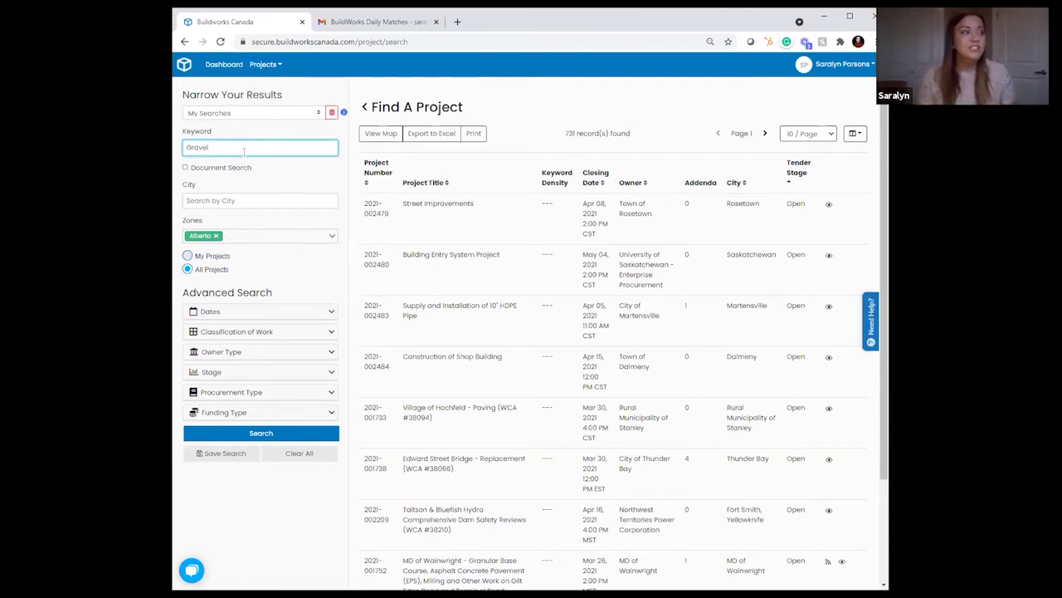
{"action": "left_click", "coordinate": [186, 168]}
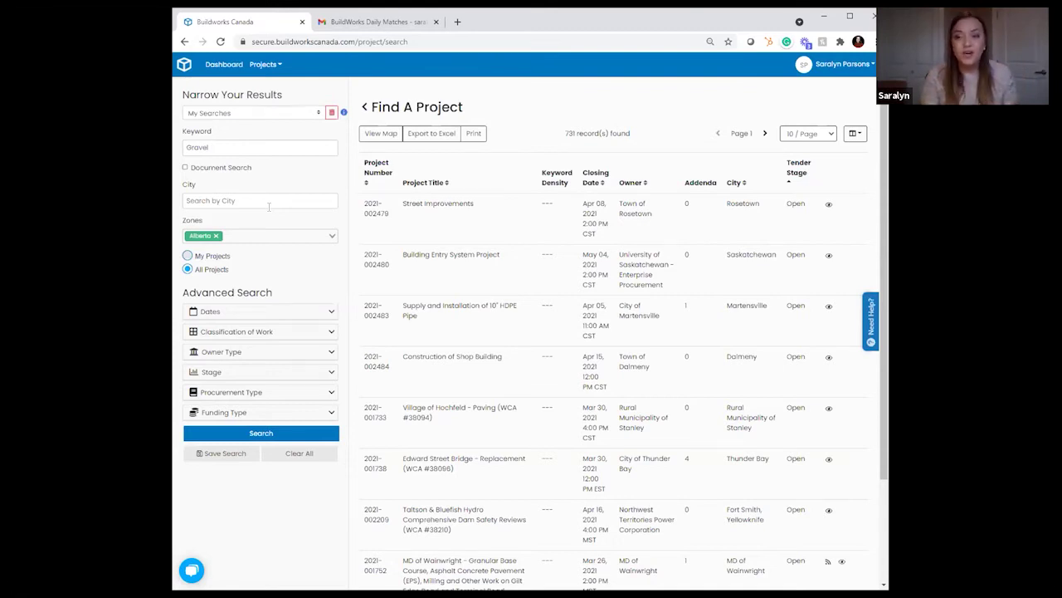
Step: Expand the date filters, try 03/29/2021 as the Date Created start, then clear it
{"action": "left_click", "coordinate": [244, 313]}
{"action": "left_click", "coordinate": [231, 343]}
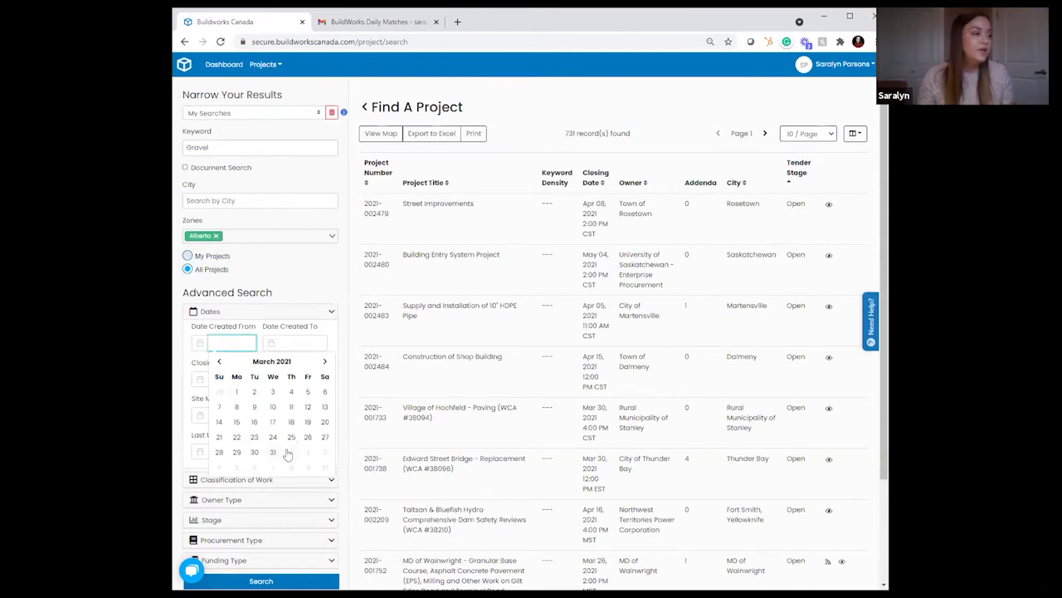
{"action": "left_click", "coordinate": [237, 453]}
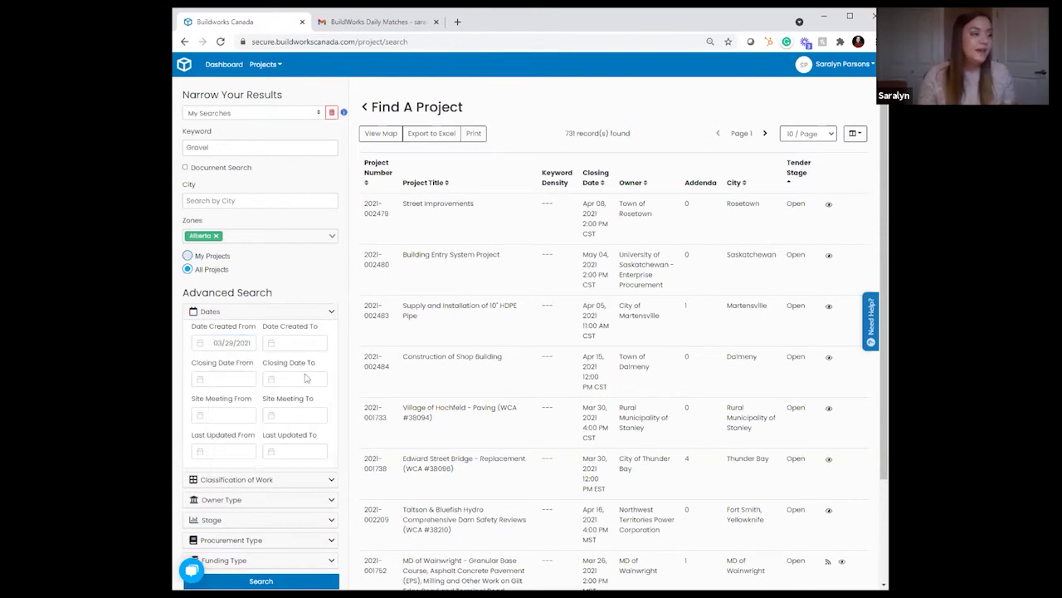
{"action": "left_click", "coordinate": [296, 343]}
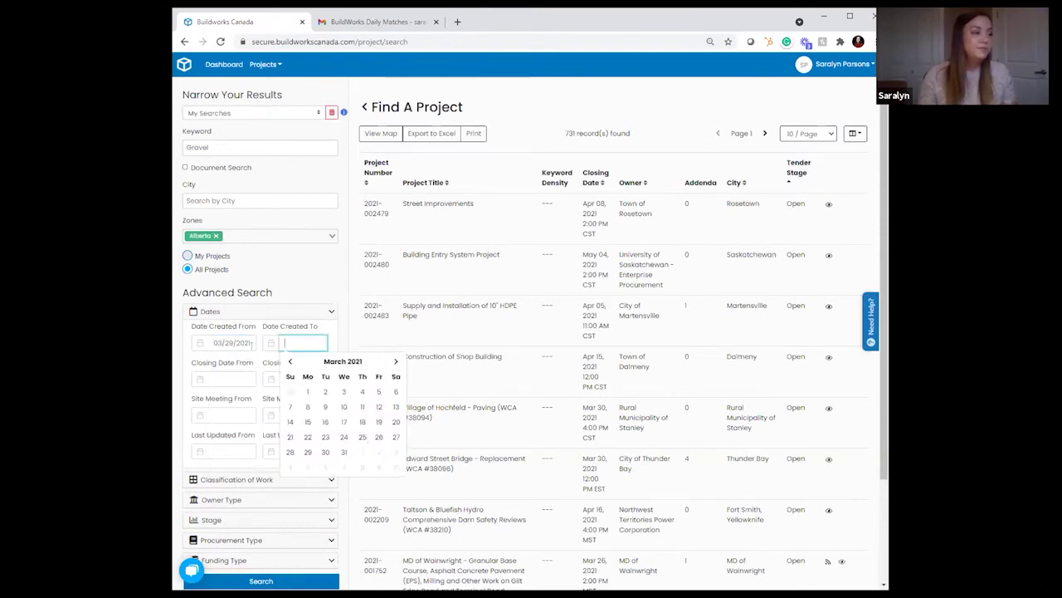
{"action": "left_click", "coordinate": [251, 345]}
{"action": "key", "text": "ctrl+a"}
{"action": "key", "text": "BackSpace"}
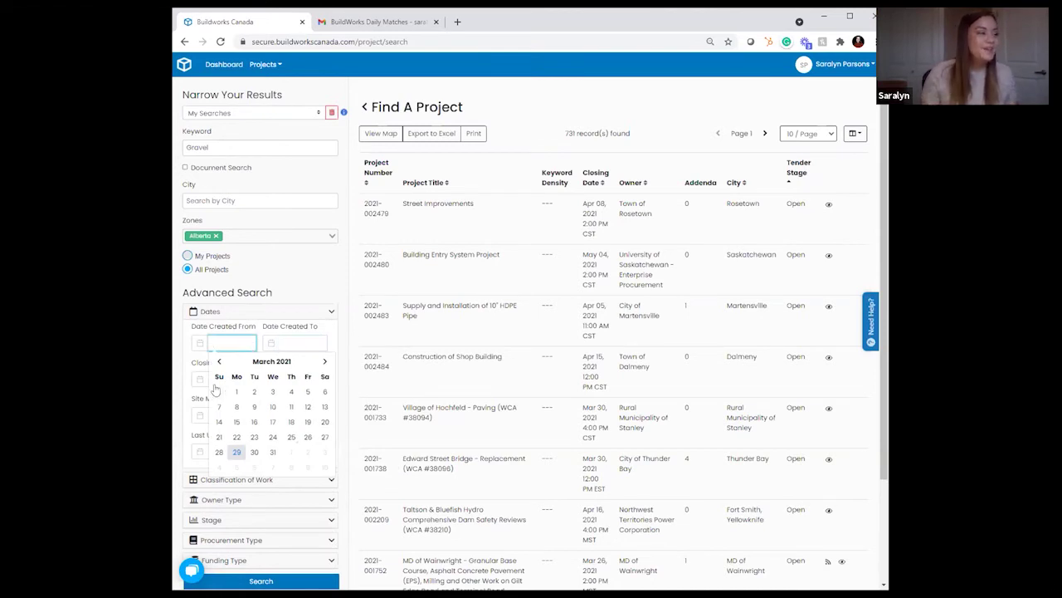
Step: Try a closing date range of 03/29/2021 to 03/31/2021, then clear the closing-from date
{"action": "left_click", "coordinate": [210, 384]}
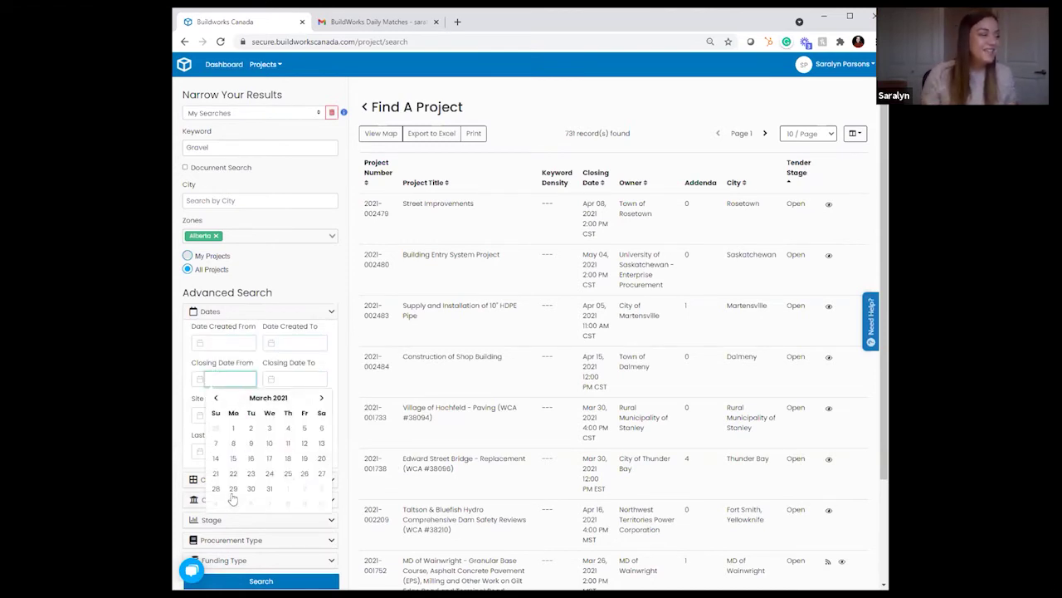
{"action": "left_click", "coordinate": [233, 489]}
{"action": "left_click", "coordinate": [295, 379]}
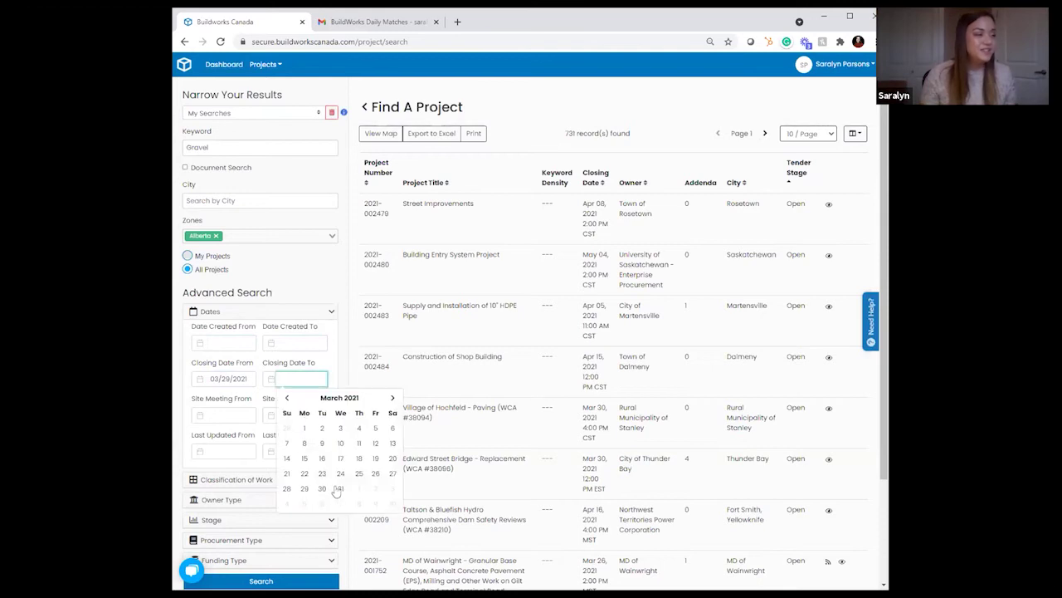
{"action": "left_click", "coordinate": [336, 490]}
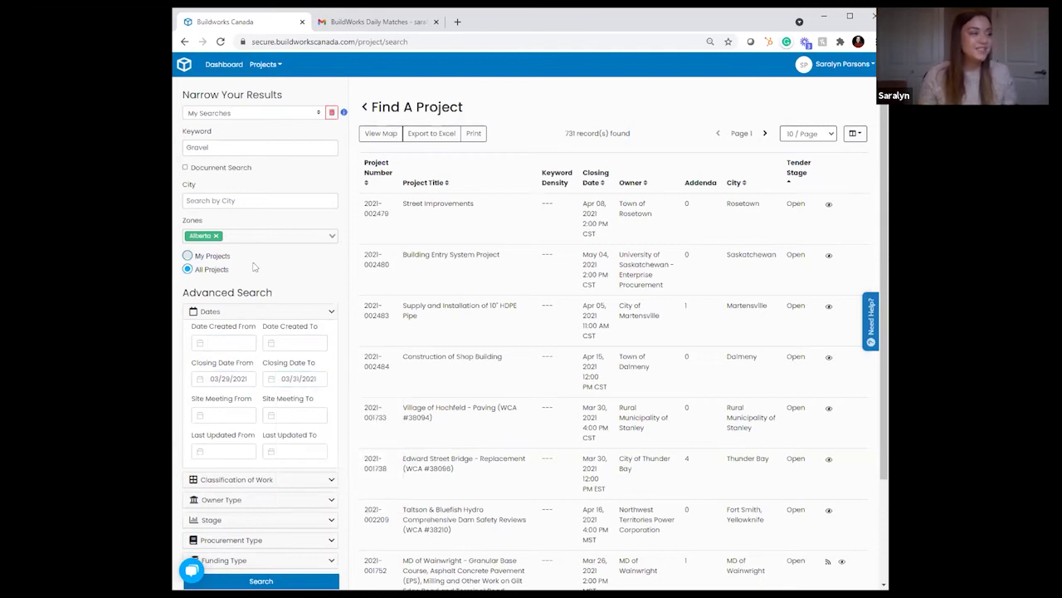
{"action": "left_click", "coordinate": [237, 377]}
{"action": "key", "text": "ctrl+a"}
{"action": "key", "text": "BackSpace"}
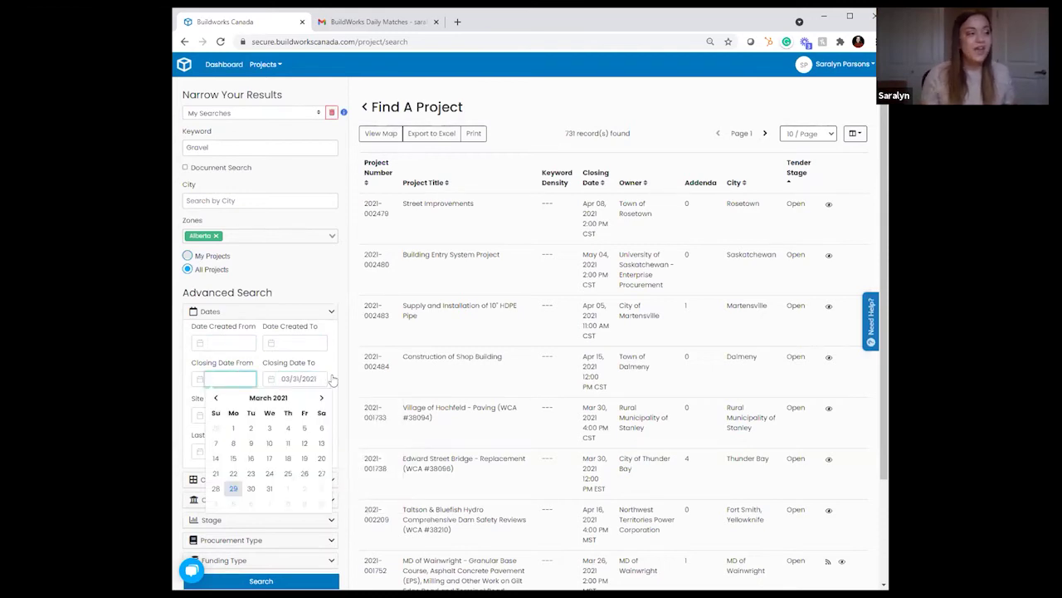
Step: Dismiss the accidental Save As dialog and collapse the Dates section
{"action": "left_click", "coordinate": [305, 379]}
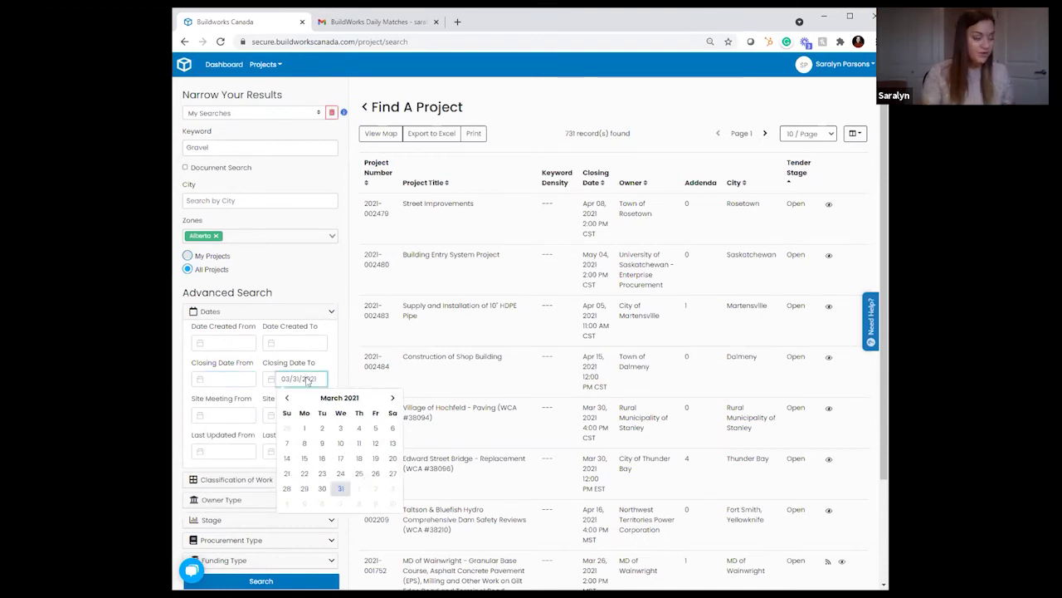
{"action": "key", "text": "ctrl+s"}
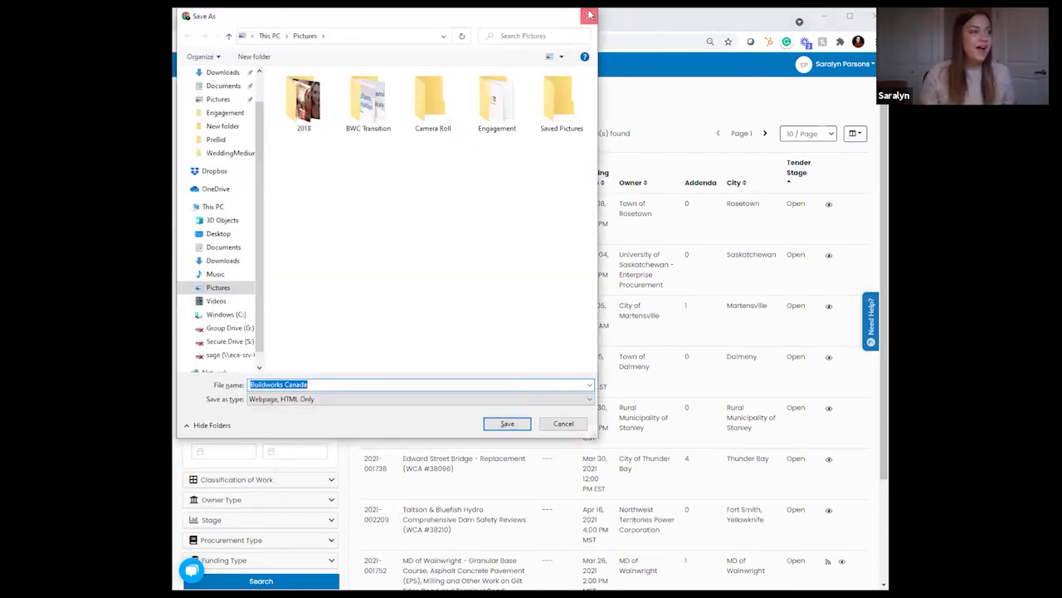
{"action": "left_click", "coordinate": [590, 15]}
{"action": "left_click", "coordinate": [303, 379]}
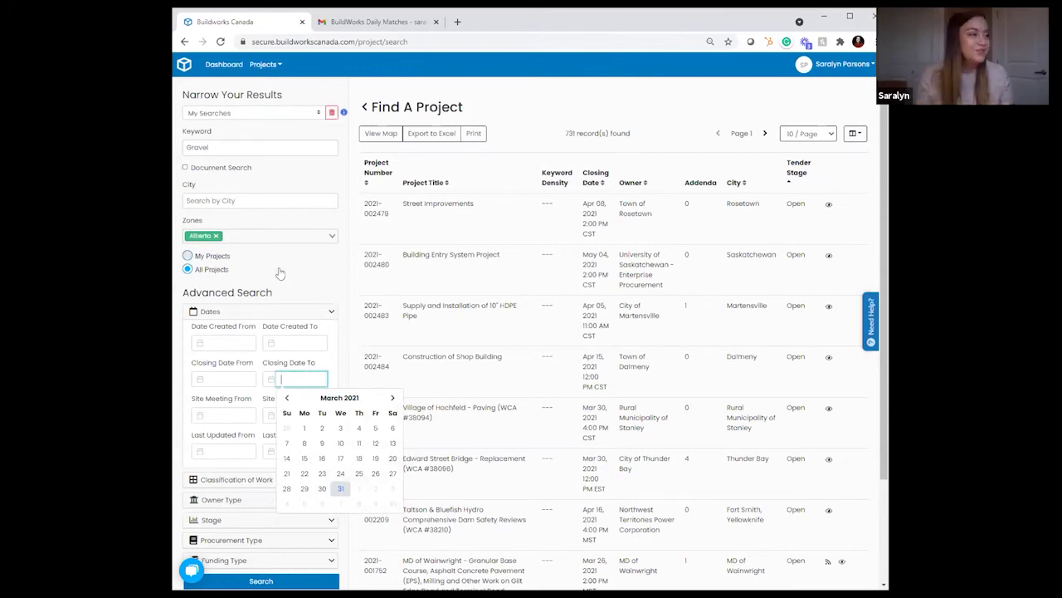
{"action": "left_click", "coordinate": [283, 313]}
Step: Keep Classification, Owner Type, Stage and Procurement Type at All and run the search, returning 21 records
{"action": "left_click", "coordinate": [261, 332]}
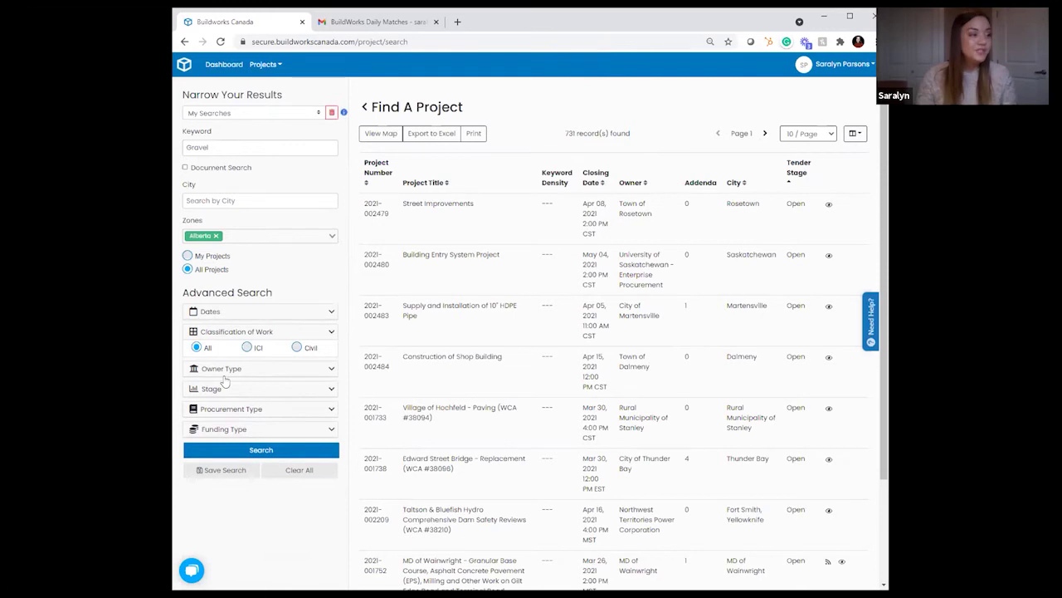
{"action": "left_click", "coordinate": [224, 370]}
{"action": "left_click", "coordinate": [230, 411]}
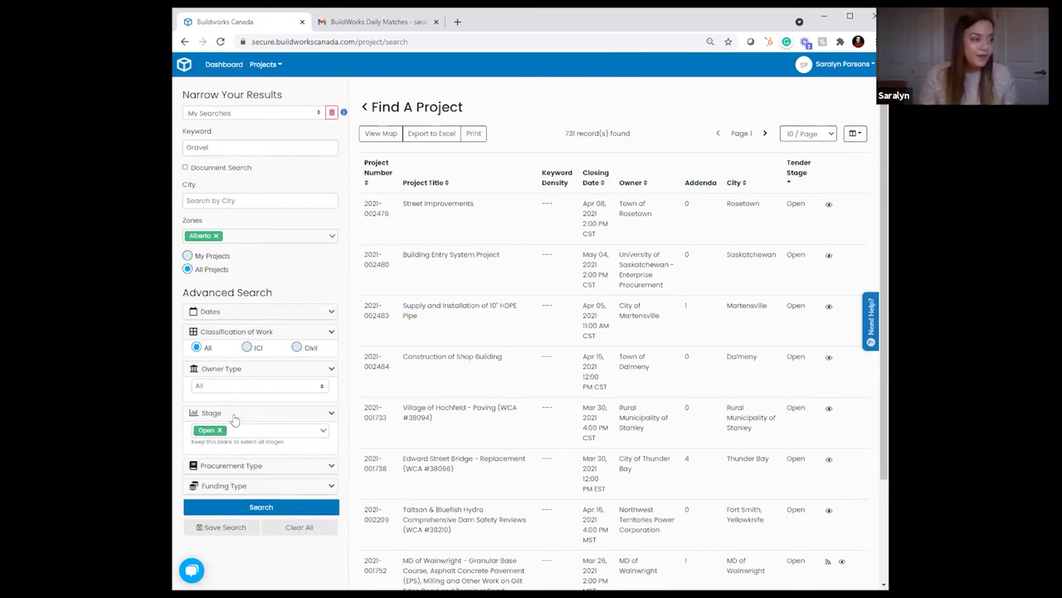
{"action": "left_click", "coordinate": [233, 415]}
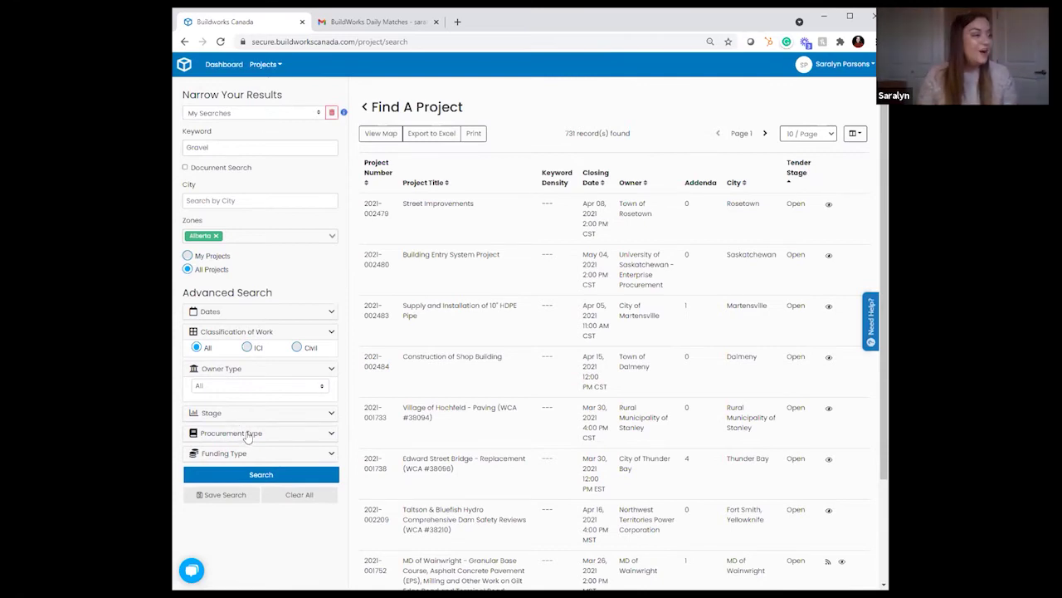
{"action": "left_click", "coordinate": [248, 434]}
{"action": "left_click", "coordinate": [254, 450]}
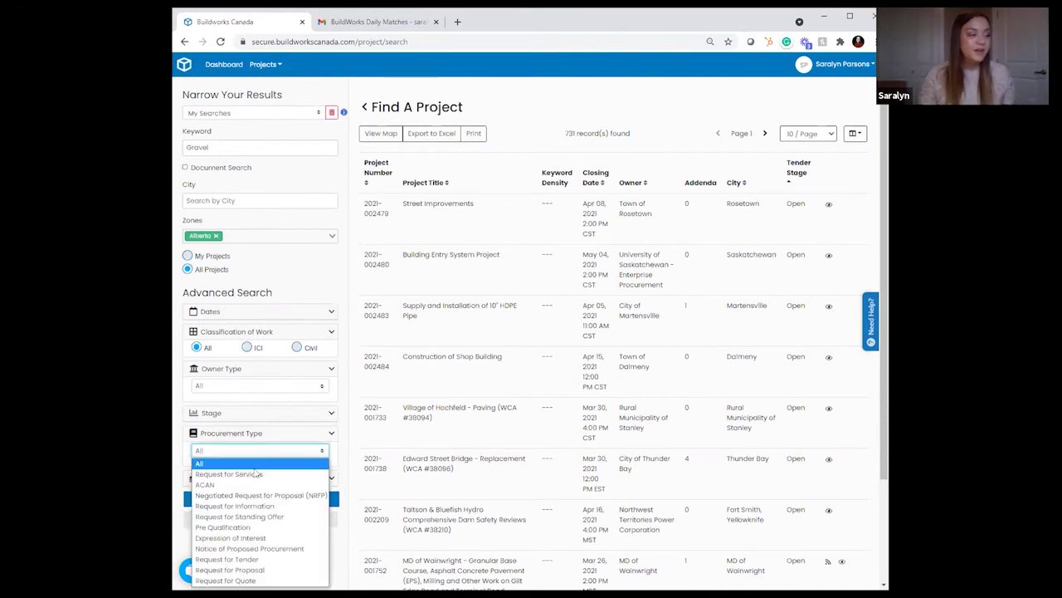
{"action": "left_click", "coordinate": [259, 463]}
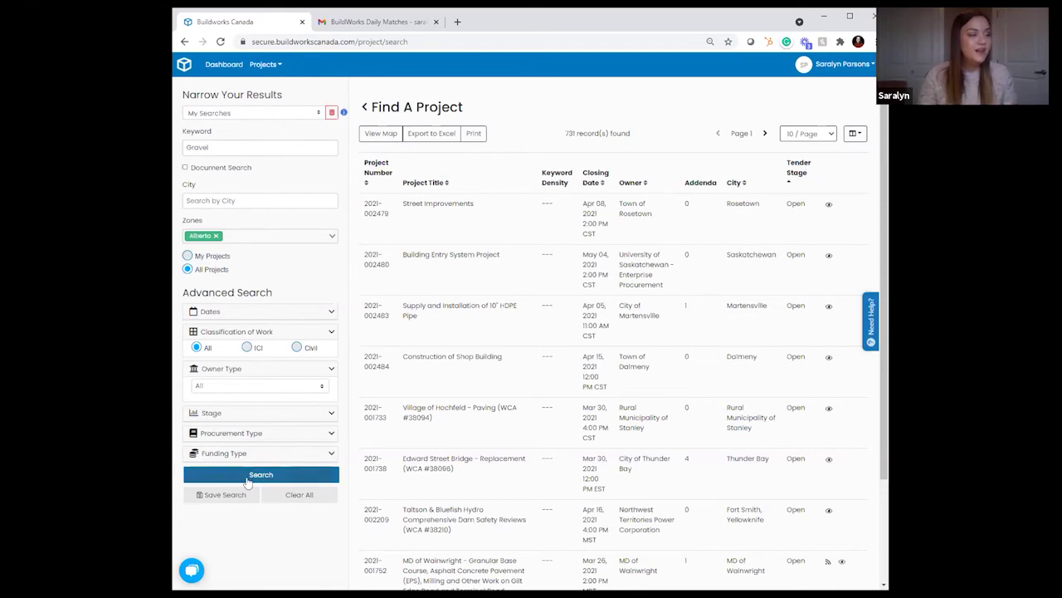
{"action": "left_click", "coordinate": [248, 479]}
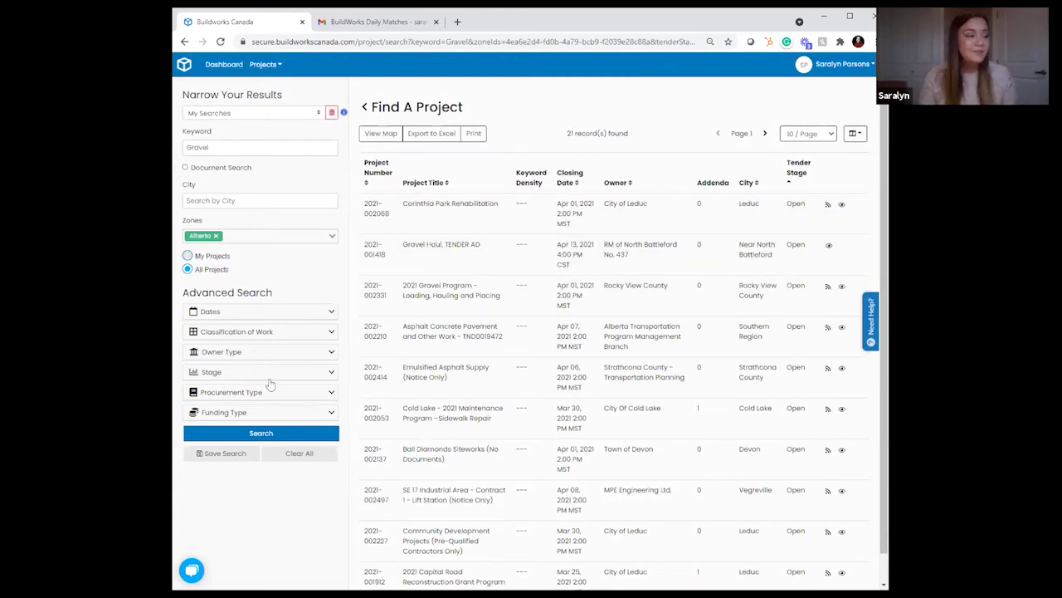
Step: Save the current search under the name Gravel
{"action": "left_click", "coordinate": [246, 458]}
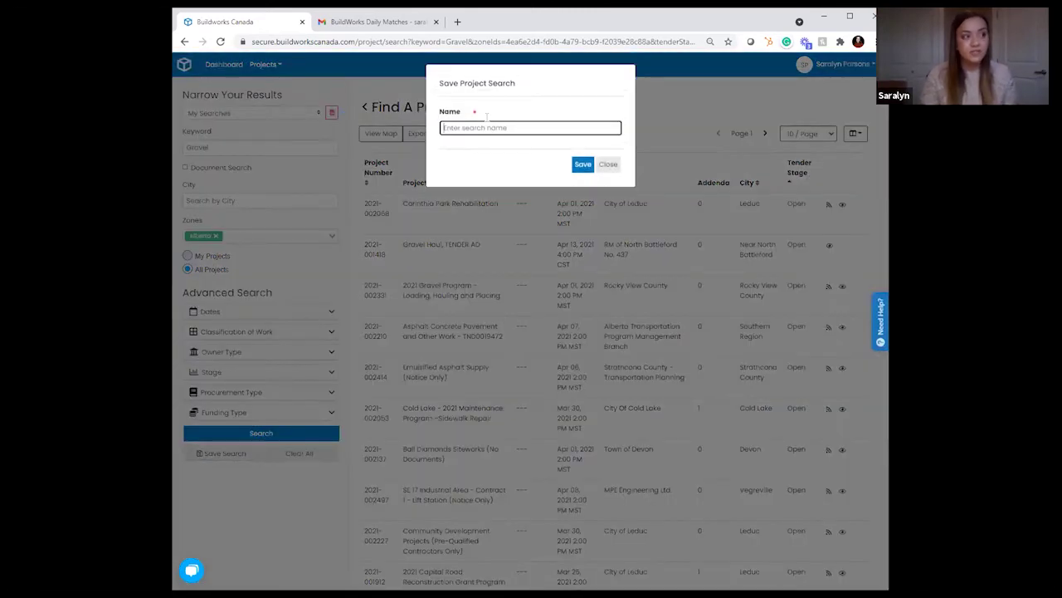
{"action": "type", "text": "Gravel"}
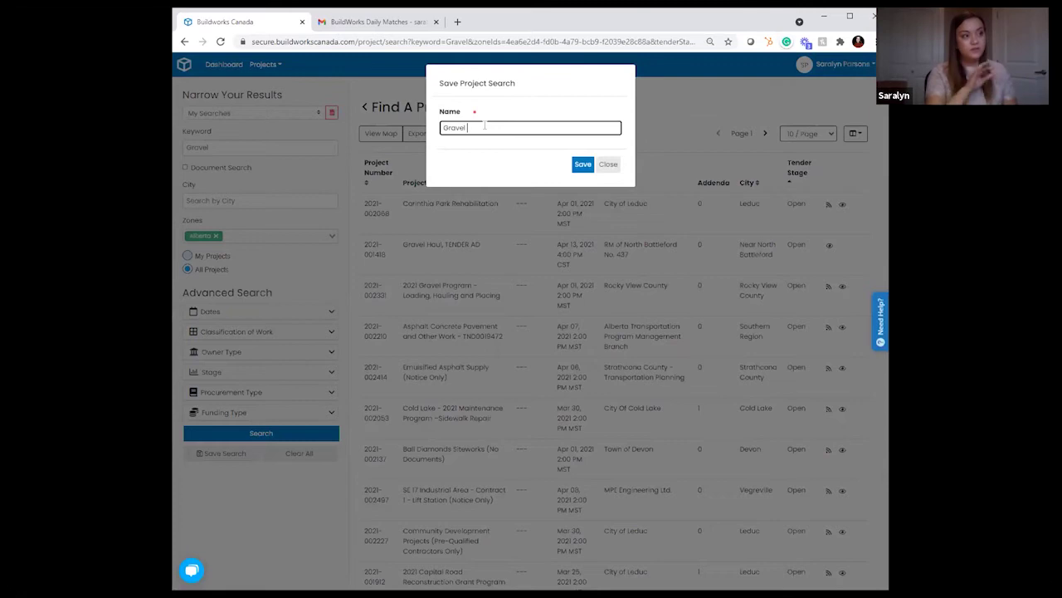
{"action": "left_click", "coordinate": [583, 163]}
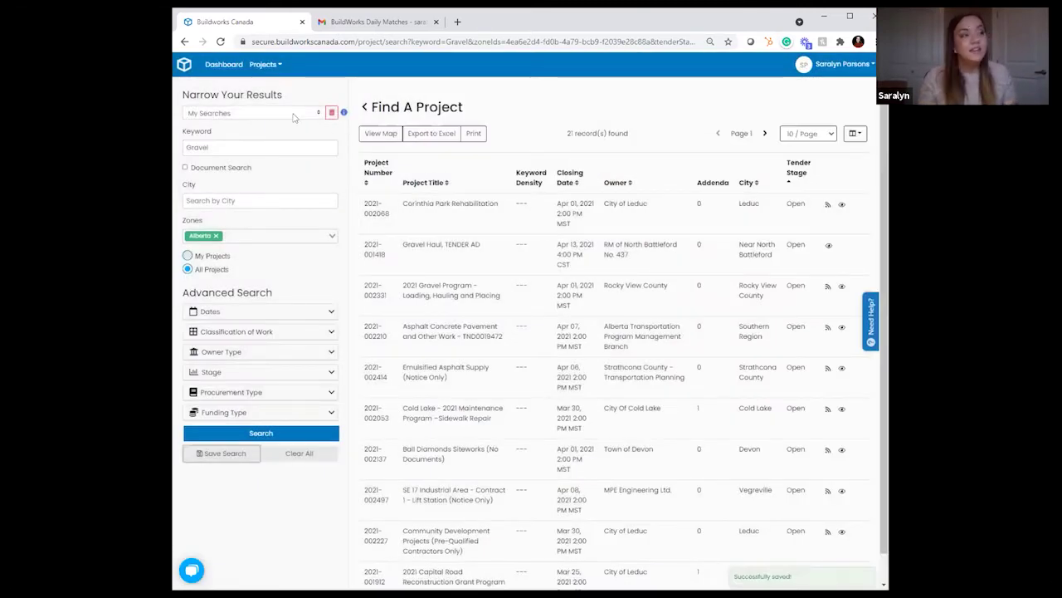
Step: Reload the Gravel search from My Searches and scroll its 21 results
{"action": "left_click", "coordinate": [297, 115]}
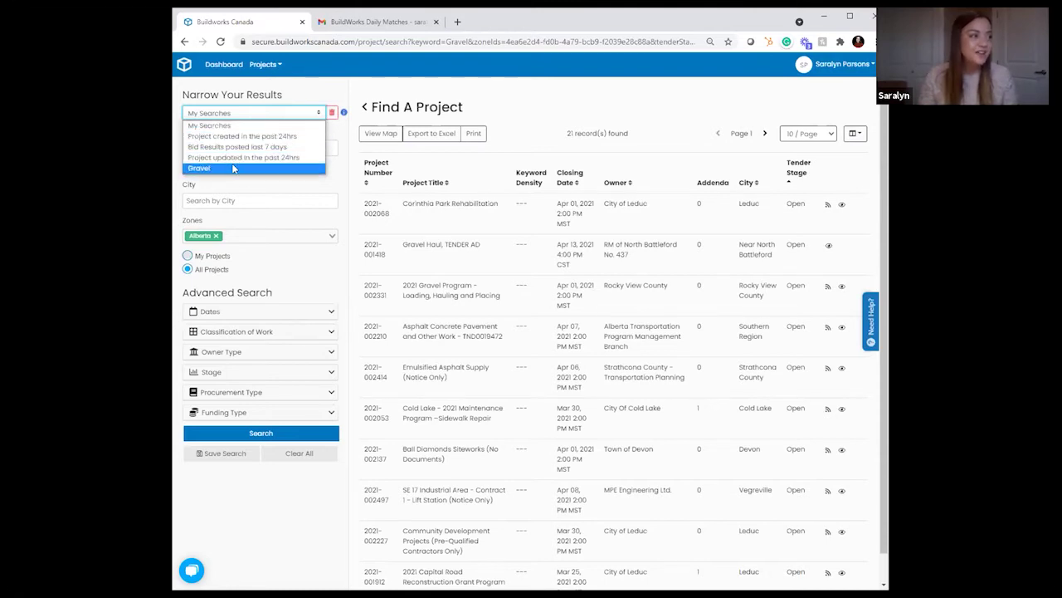
{"action": "left_click", "coordinate": [238, 169]}
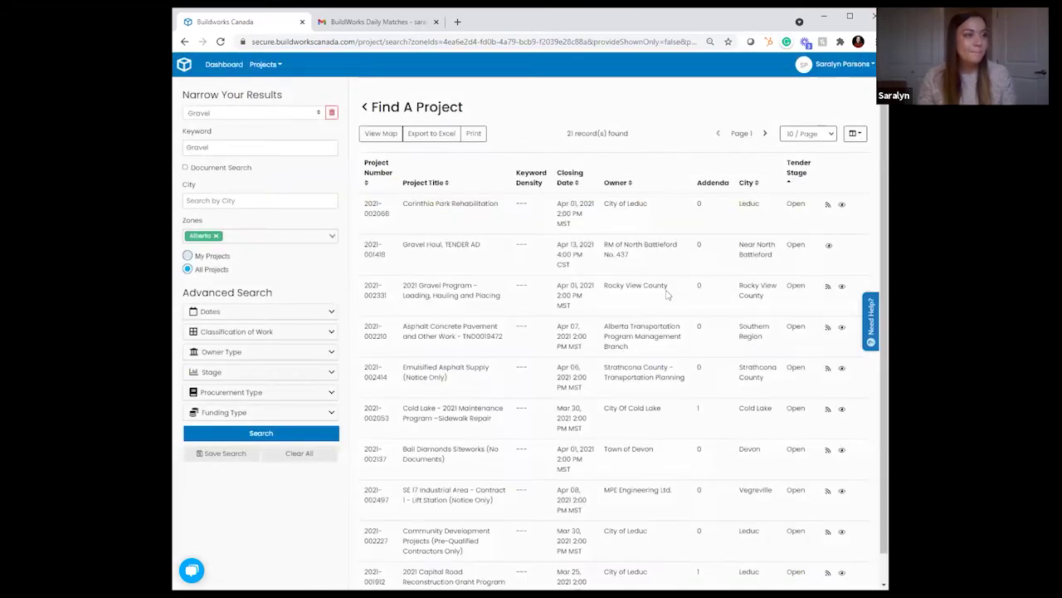
{"action": "scroll", "coordinate": [621, 244], "scroll_direction": "down", "scroll_amount": 1}
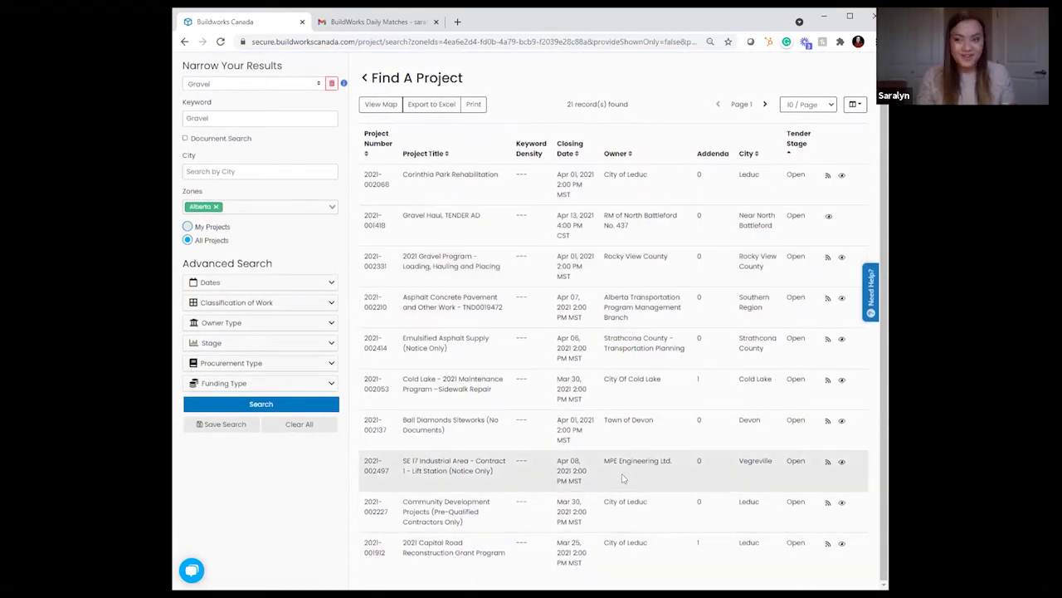
Step: Open the Community Development Projects information sheet and view its contacts
{"action": "left_click", "coordinate": [536, 519]}
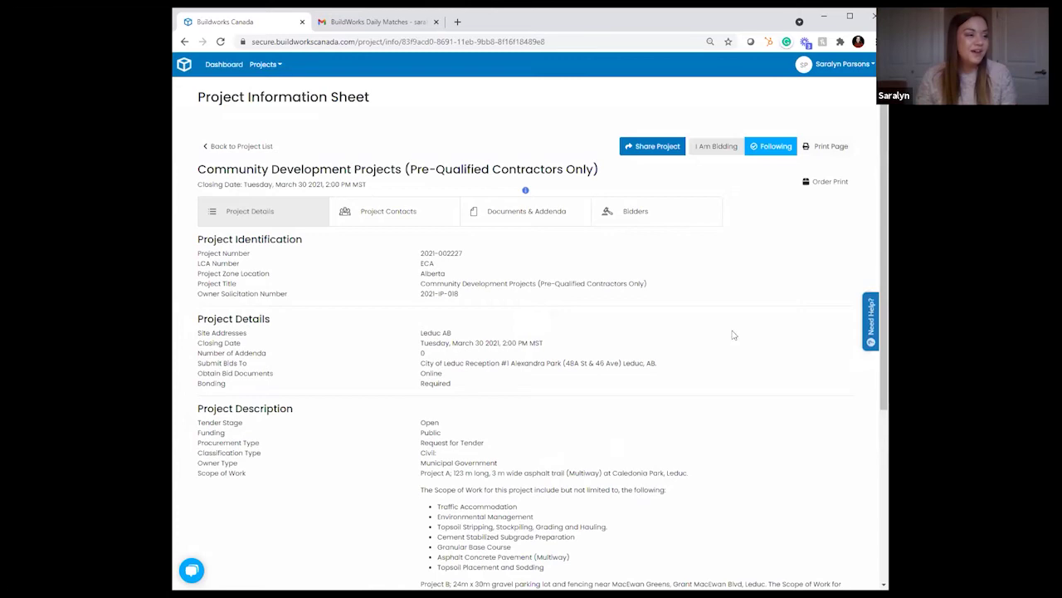
{"action": "scroll", "coordinate": [760, 337], "scroll_direction": "down", "scroll_amount": 2}
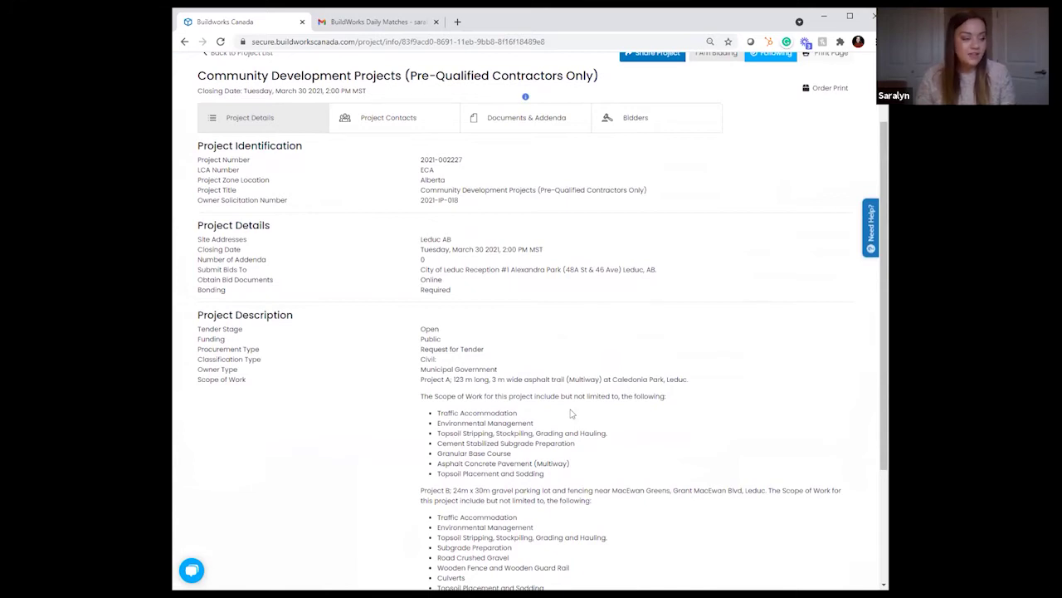
{"action": "scroll", "coordinate": [583, 417], "scroll_direction": "up", "scroll_amount": 2}
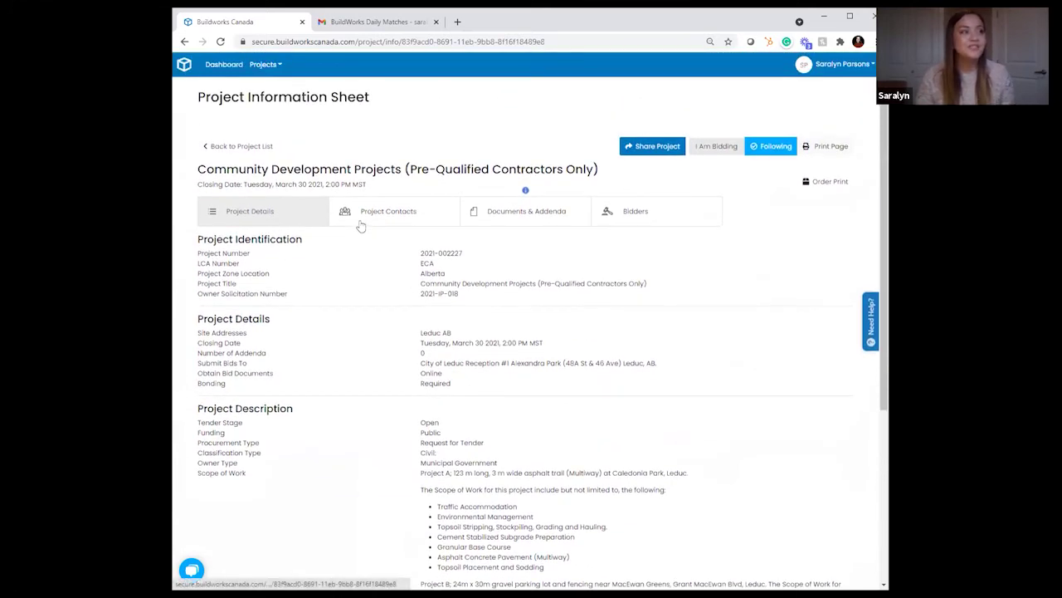
{"action": "left_click", "coordinate": [363, 218]}
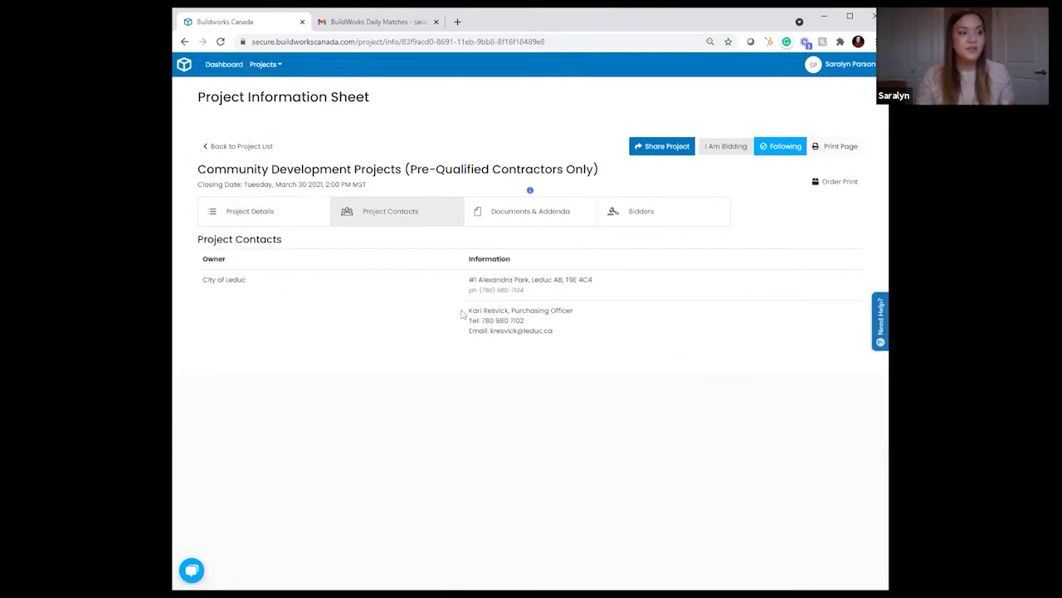
Step: Browse the project's Plans and Specs document folders, then show the Bidders tab
{"action": "left_click", "coordinate": [520, 214]}
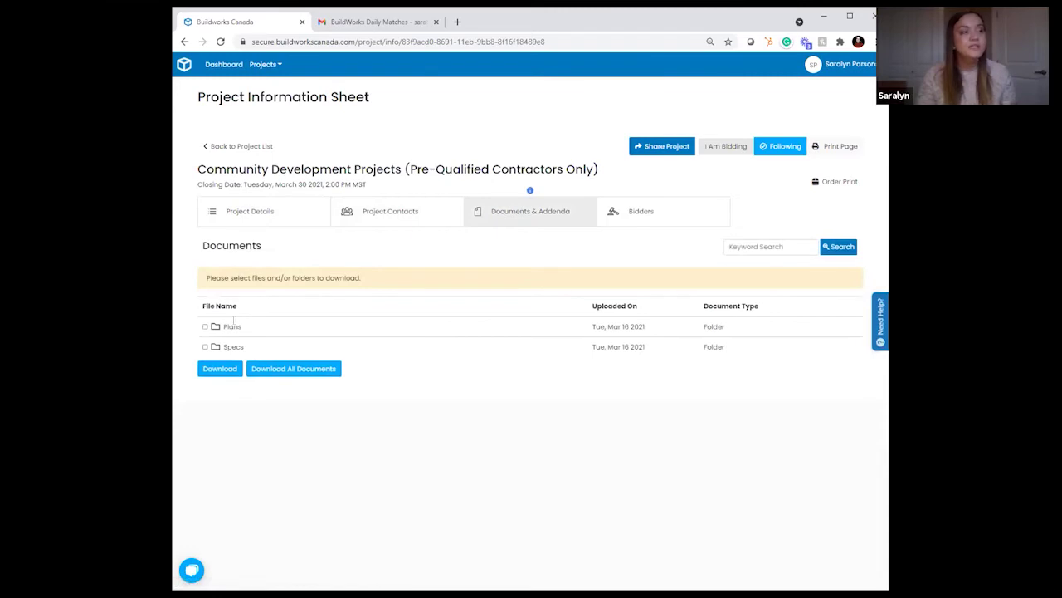
{"action": "left_click", "coordinate": [288, 372]}
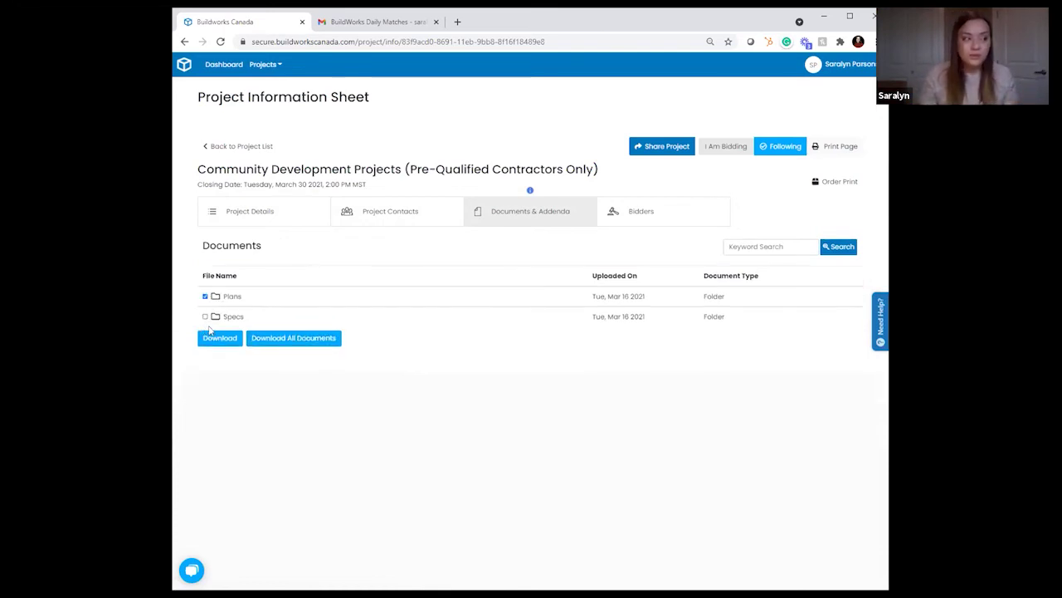
{"action": "left_click", "coordinate": [206, 297]}
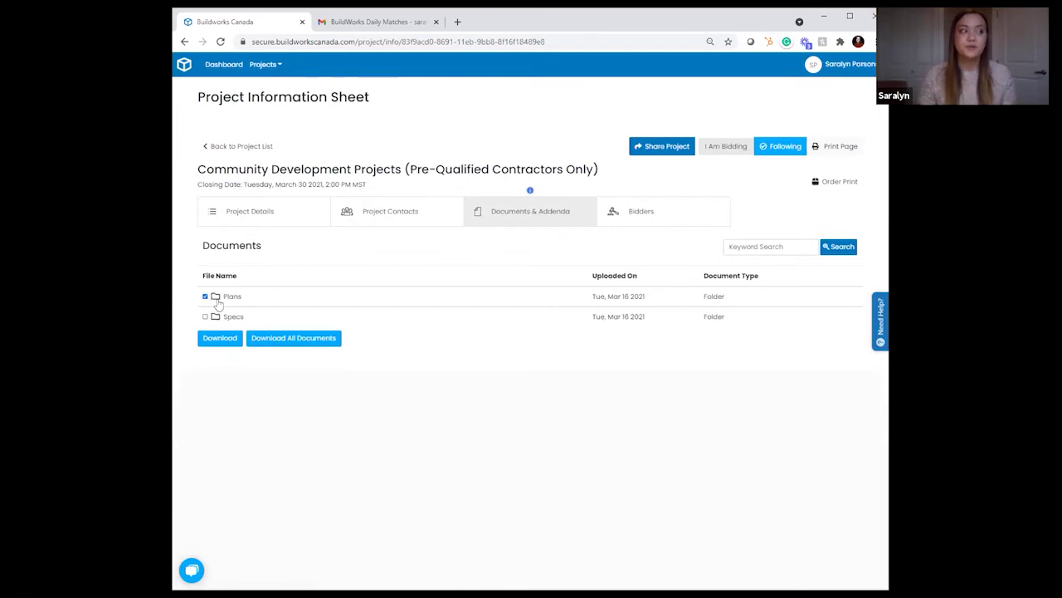
{"action": "left_click", "coordinate": [205, 298]}
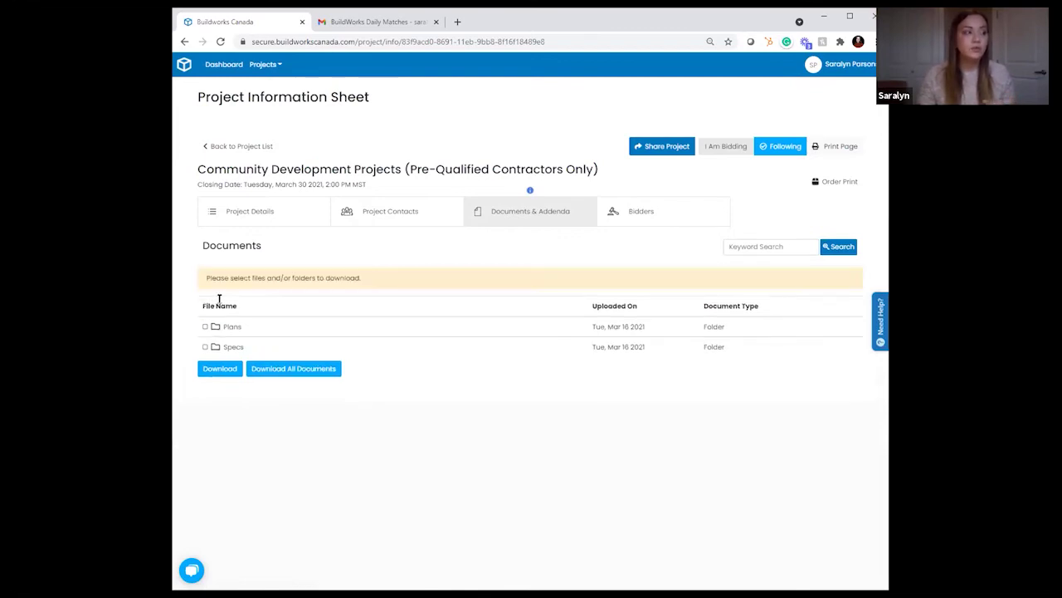
{"action": "left_click", "coordinate": [217, 327]}
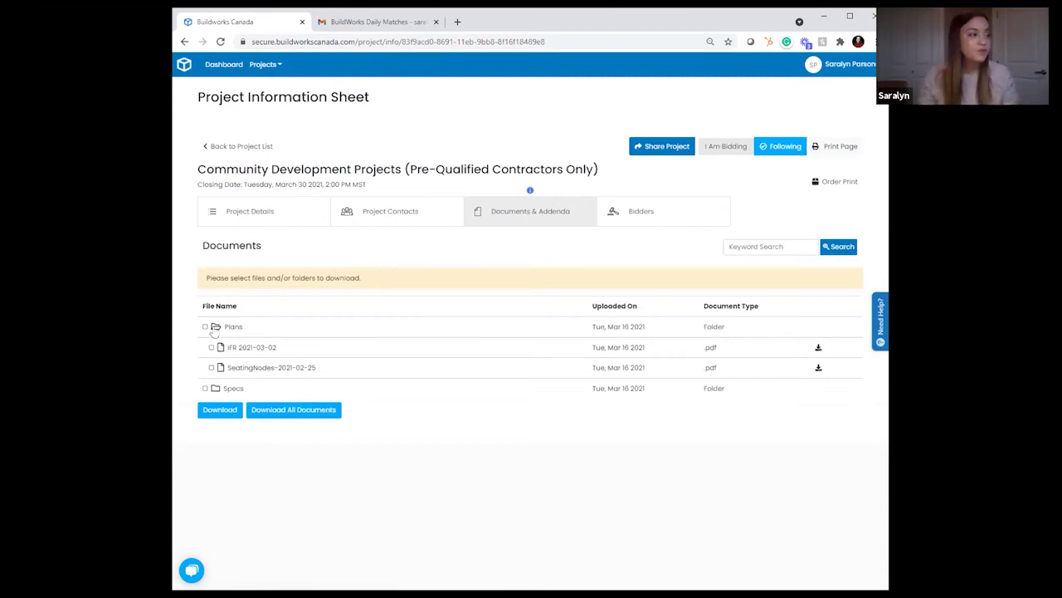
{"action": "left_click", "coordinate": [215, 390]}
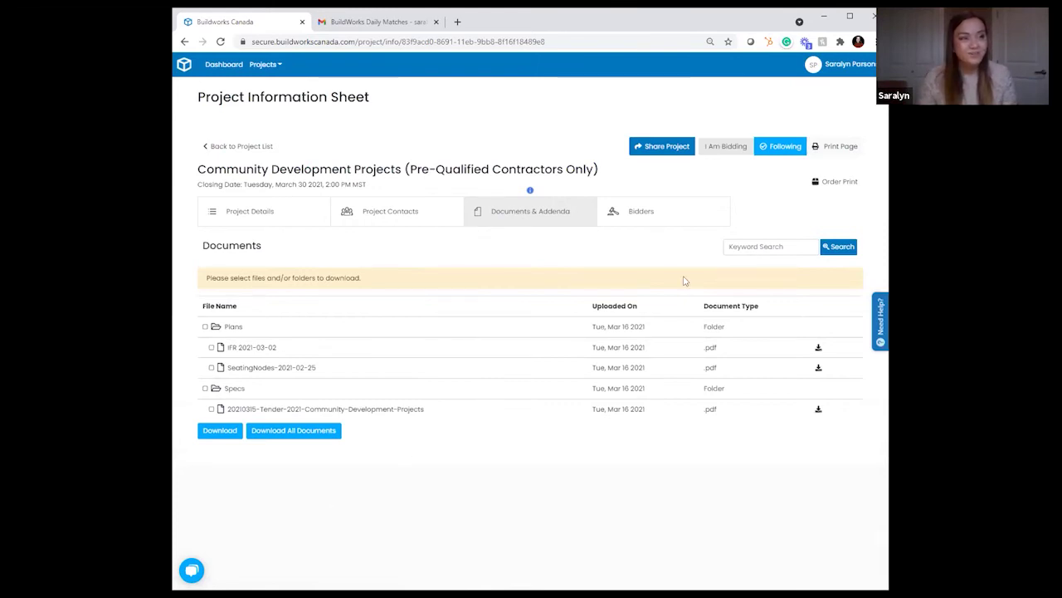
{"action": "left_click", "coordinate": [636, 220]}
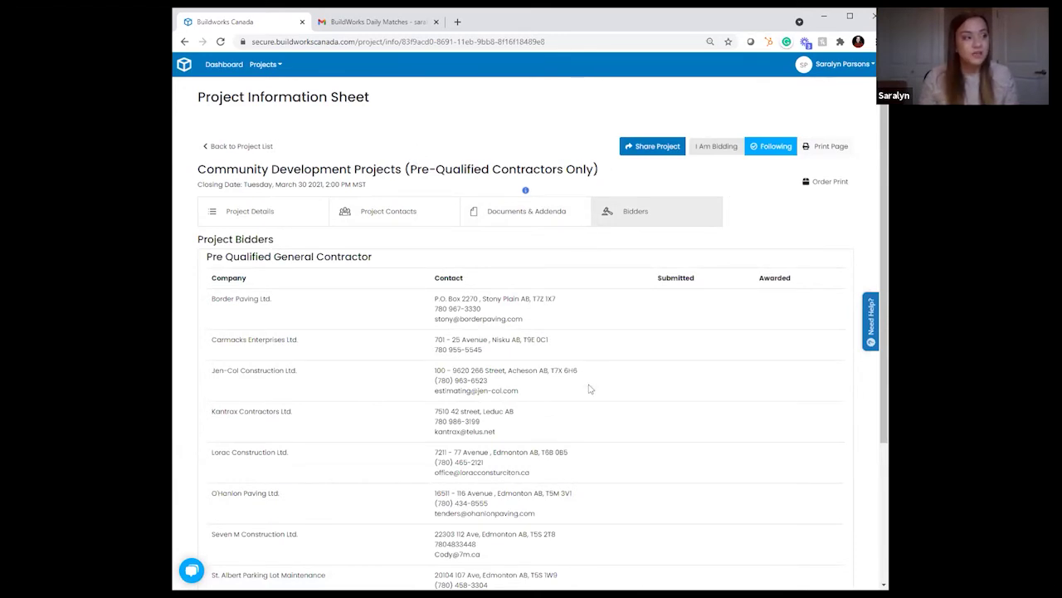
{"action": "scroll", "coordinate": [531, 436], "scroll_direction": "down", "scroll_amount": 2}
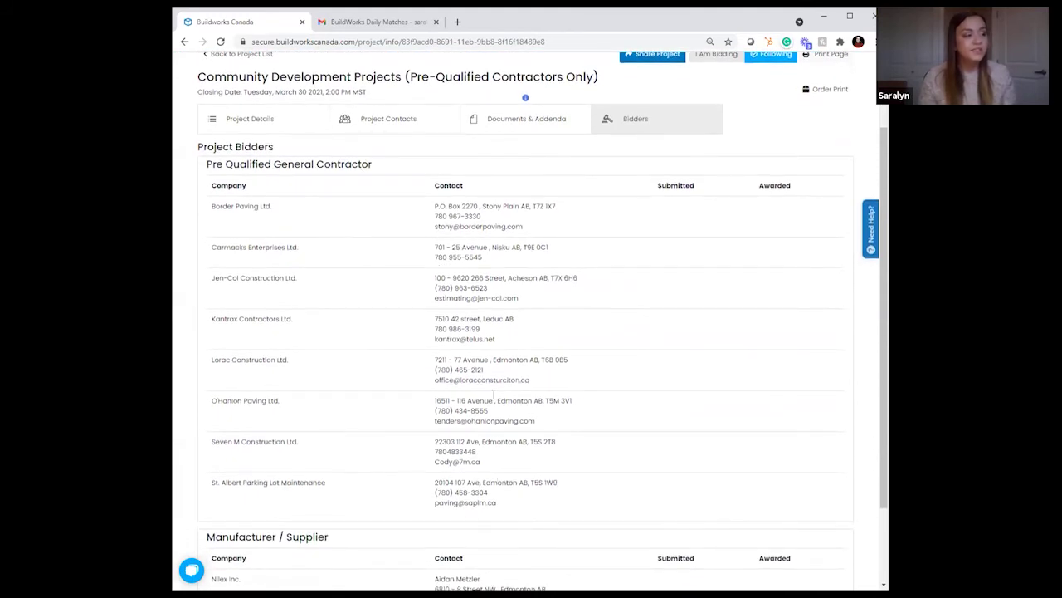
{"action": "scroll", "coordinate": [498, 392], "scroll_direction": "down", "scroll_amount": 2}
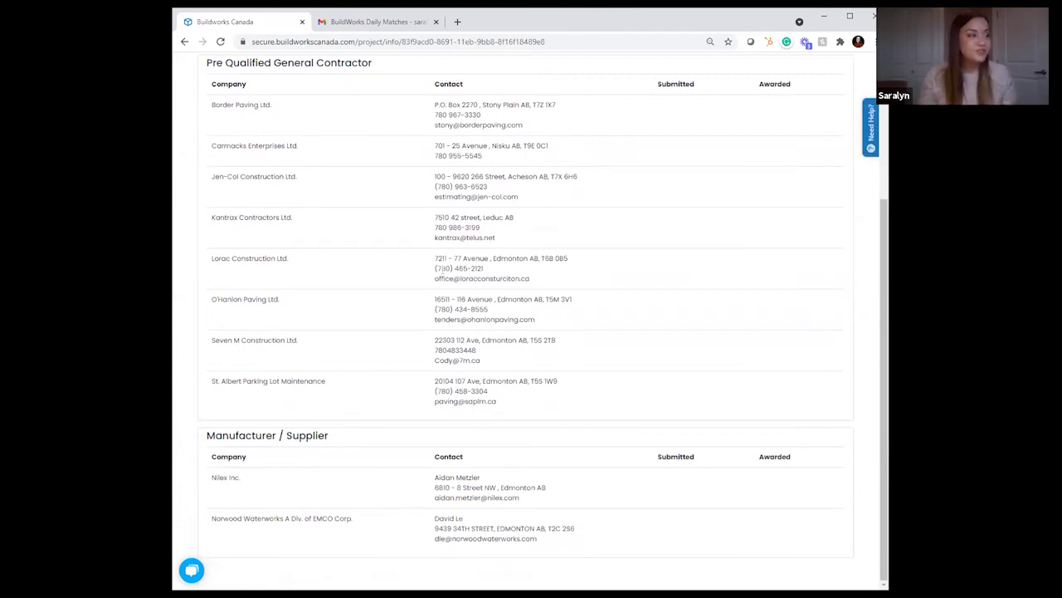
{"action": "scroll", "coordinate": [434, 373], "scroll_direction": "up", "scroll_amount": 2}
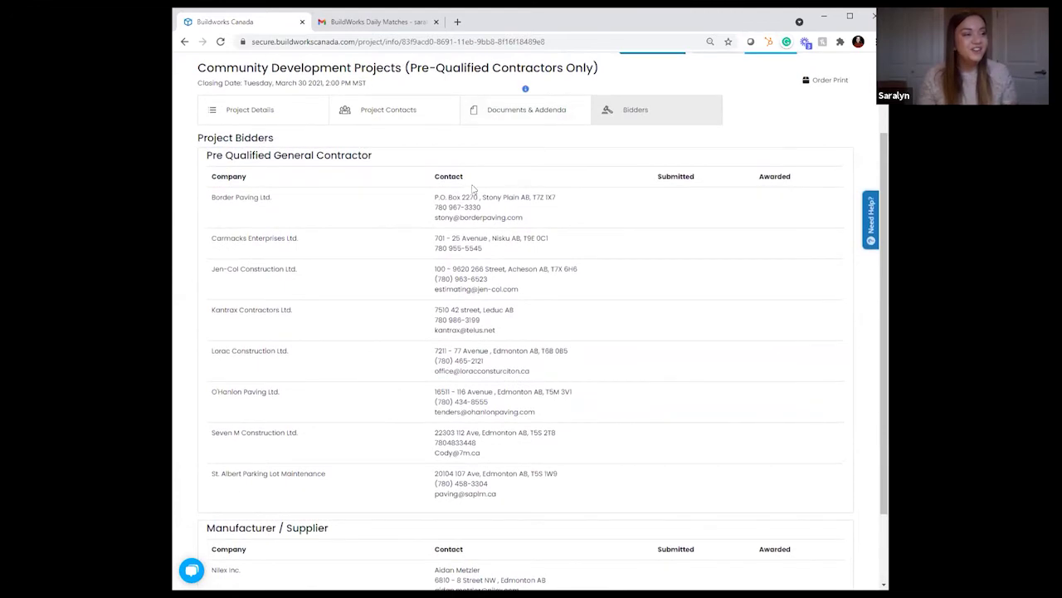
{"action": "scroll", "coordinate": [562, 315], "scroll_direction": "down", "scroll_amount": 2}
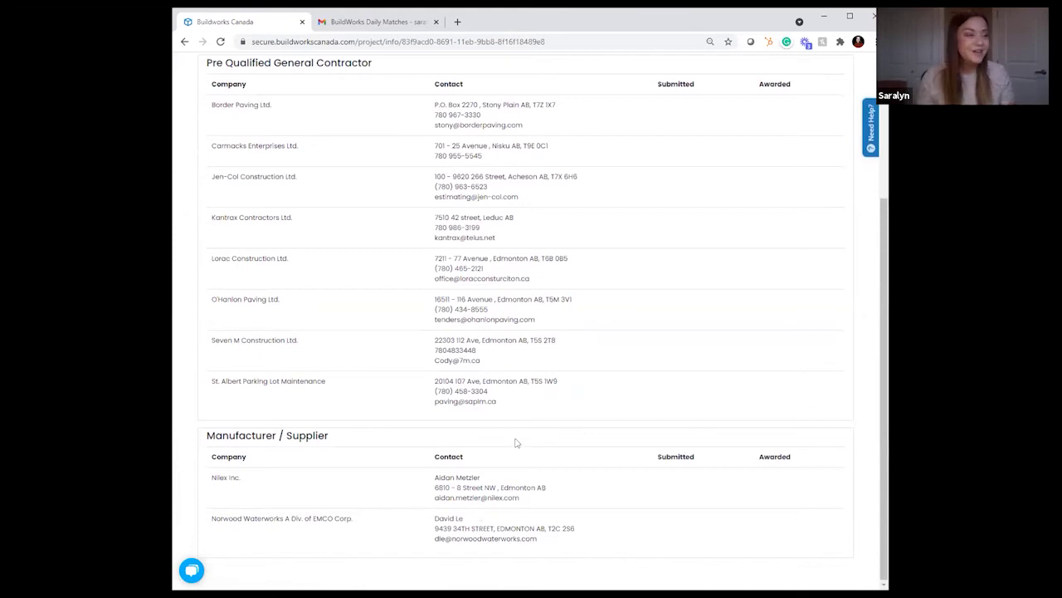
{"action": "scroll", "coordinate": [516, 440], "scroll_direction": "up", "scroll_amount": 4}
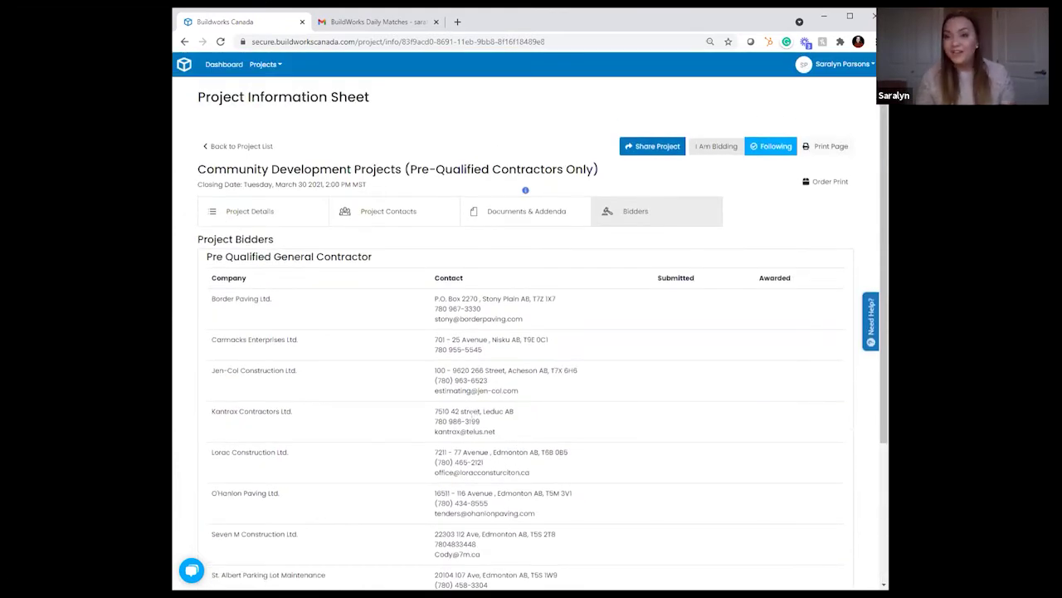
Step: Join the bidder list as a Manufacturer / Supplier showing company information, then check the new entry
{"action": "left_click", "coordinate": [710, 150]}
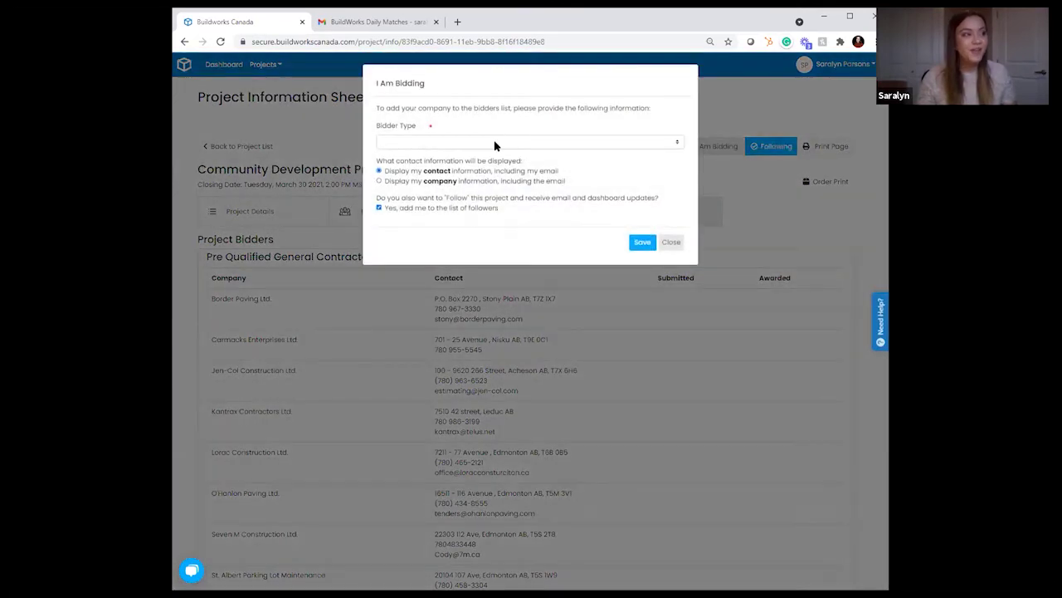
{"action": "left_click", "coordinate": [492, 146]}
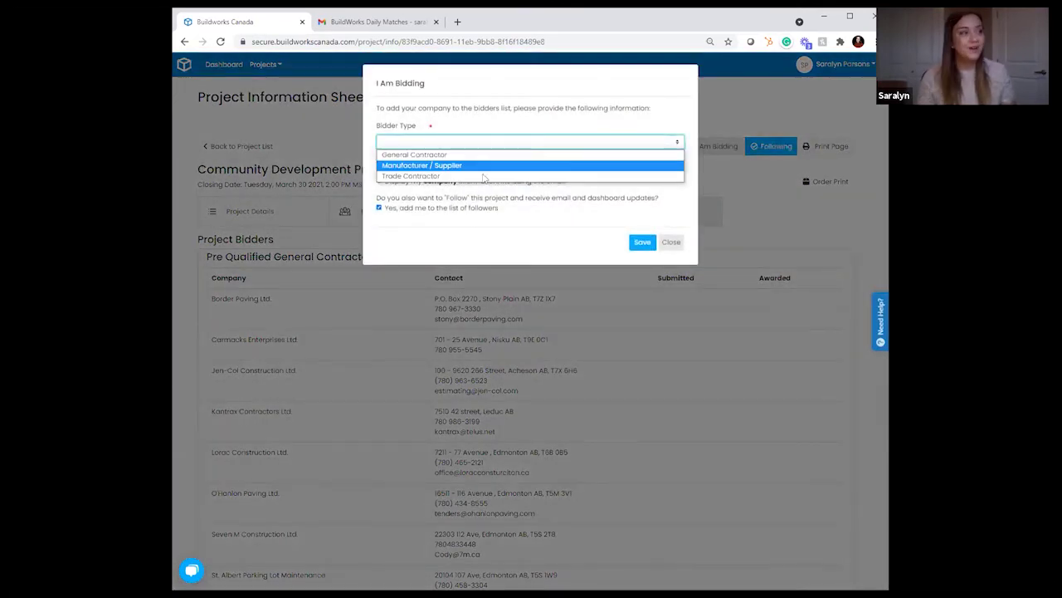
{"action": "left_click", "coordinate": [479, 165]}
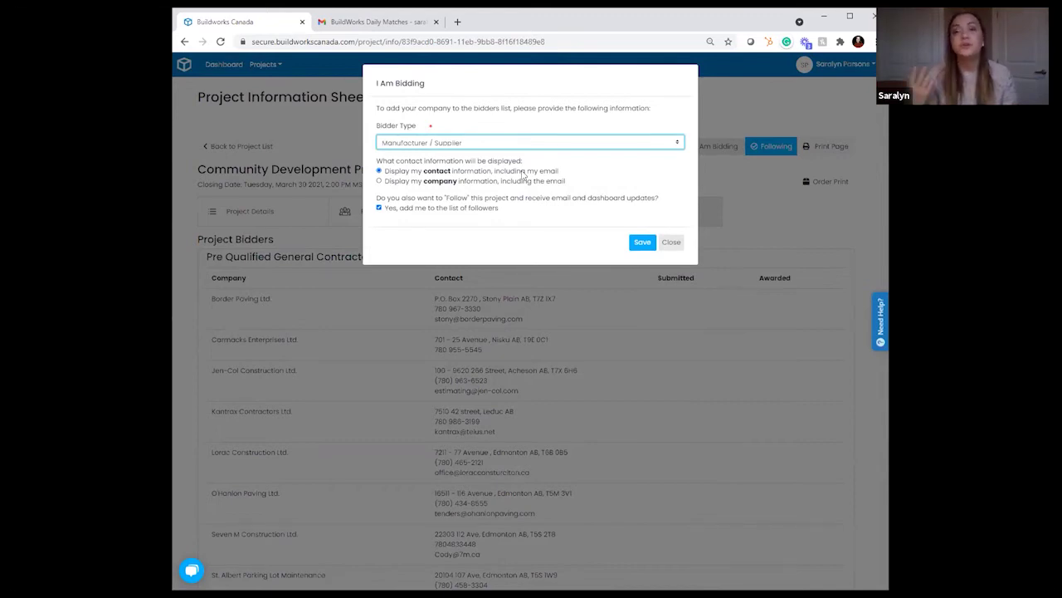
{"action": "left_click", "coordinate": [378, 181]}
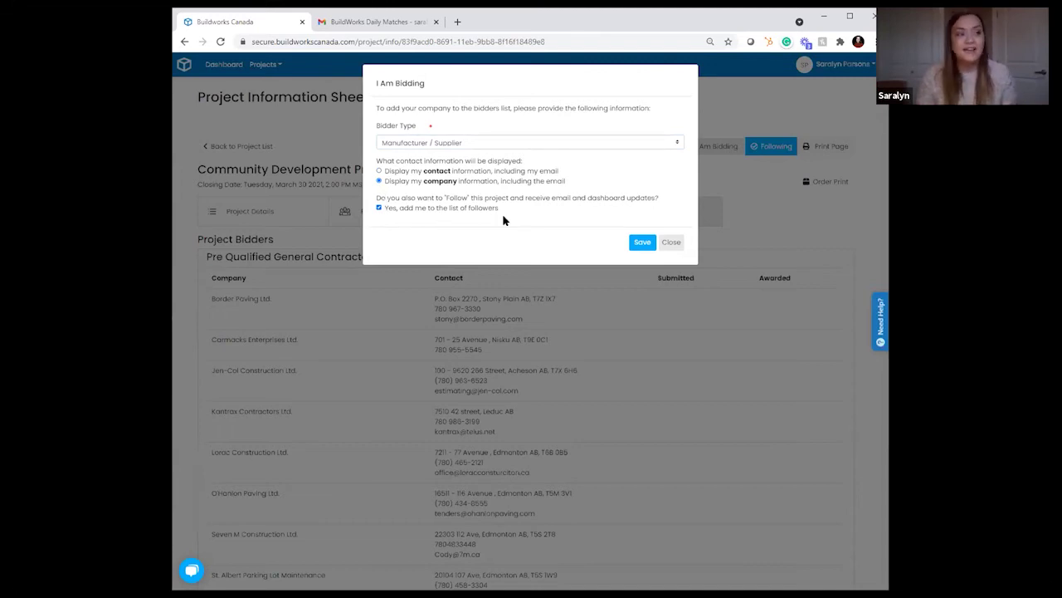
{"action": "left_click", "coordinate": [642, 244]}
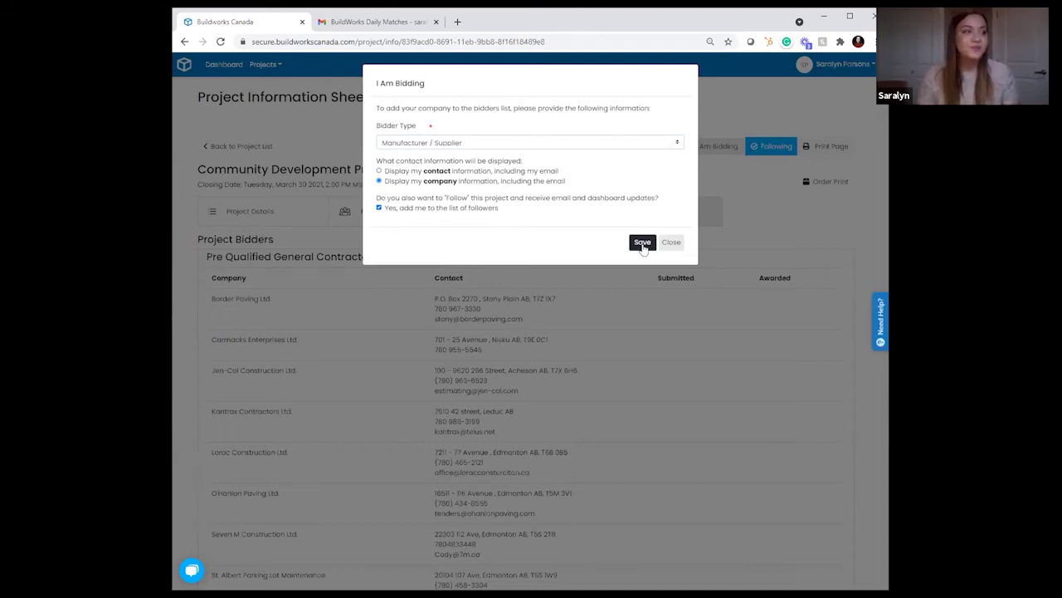
{"action": "scroll", "coordinate": [730, 316], "scroll_direction": "down", "scroll_amount": 3}
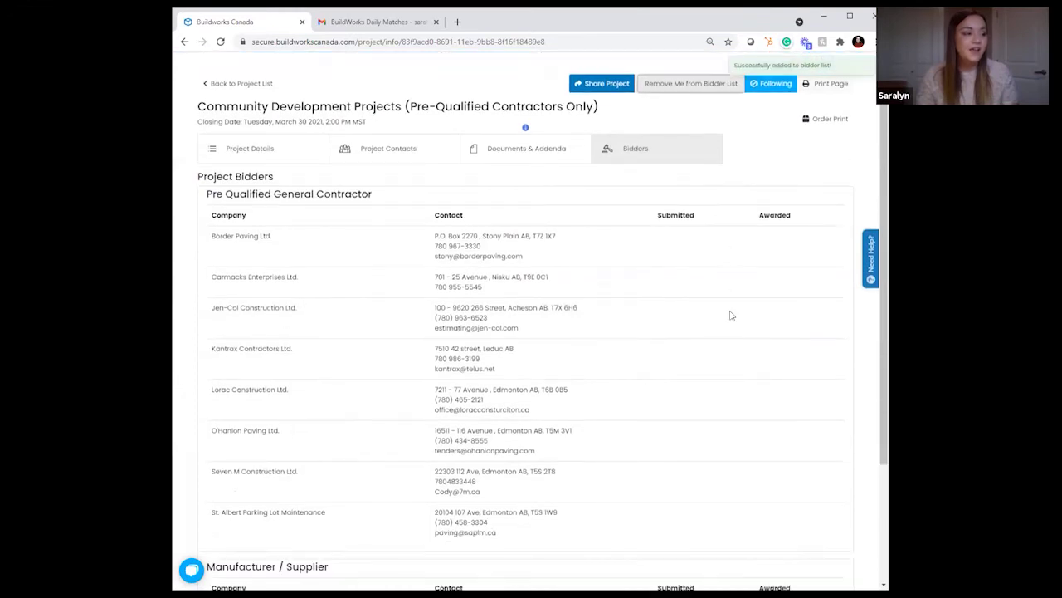
{"action": "left_click_drag", "start_coordinate": [210, 442], "coordinate": [440, 436]}
{"action": "left_click", "coordinate": [444, 435]}
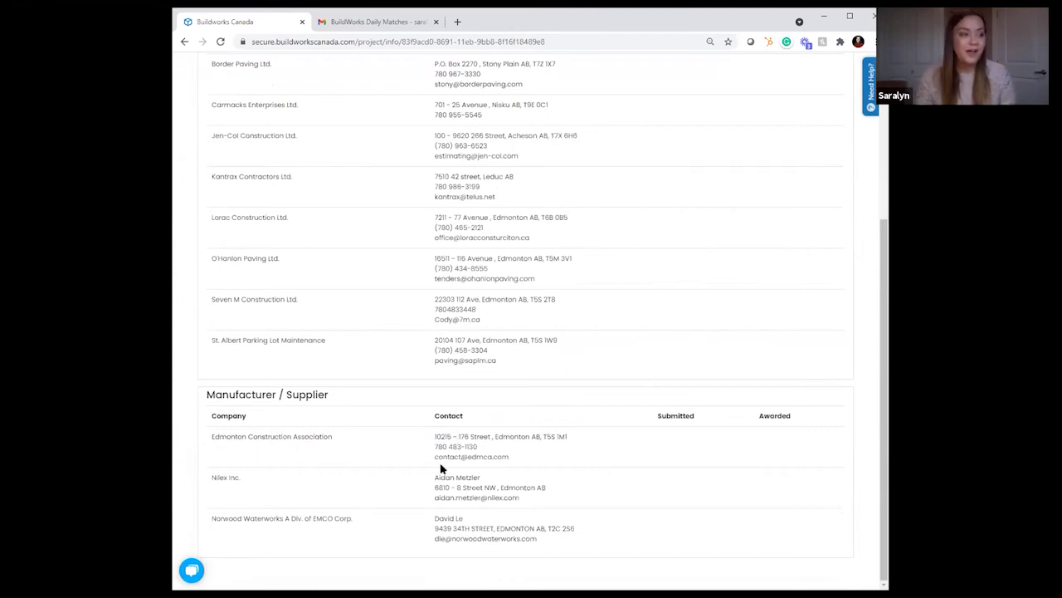
{"action": "scroll", "coordinate": [439, 477], "scroll_direction": "up", "scroll_amount": 3}
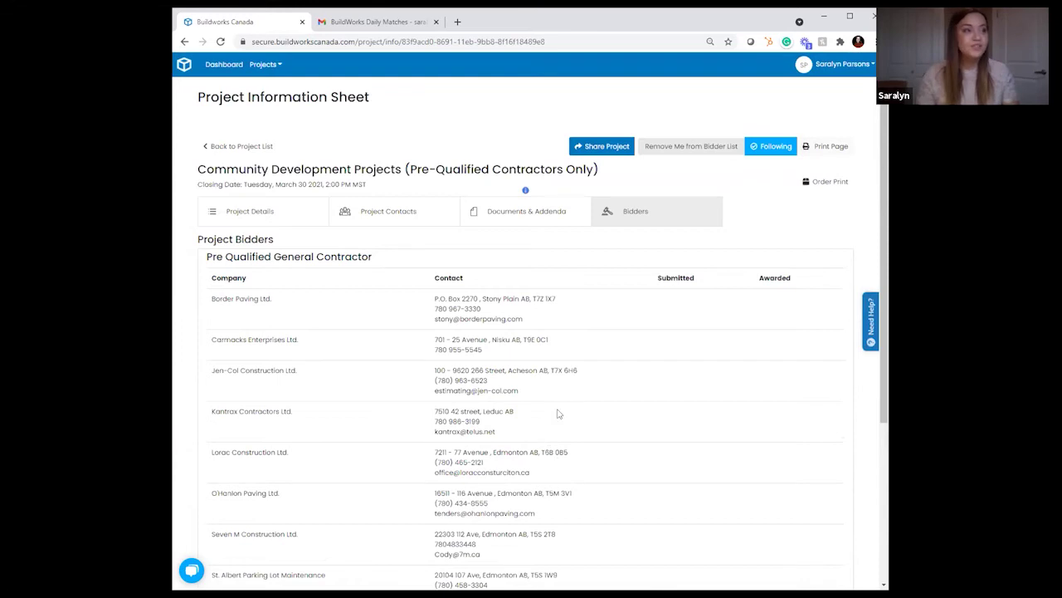
Step: Remove the company from the bidder list, unfollow the project, and return to the Gravel results
{"action": "left_click", "coordinate": [708, 155]}
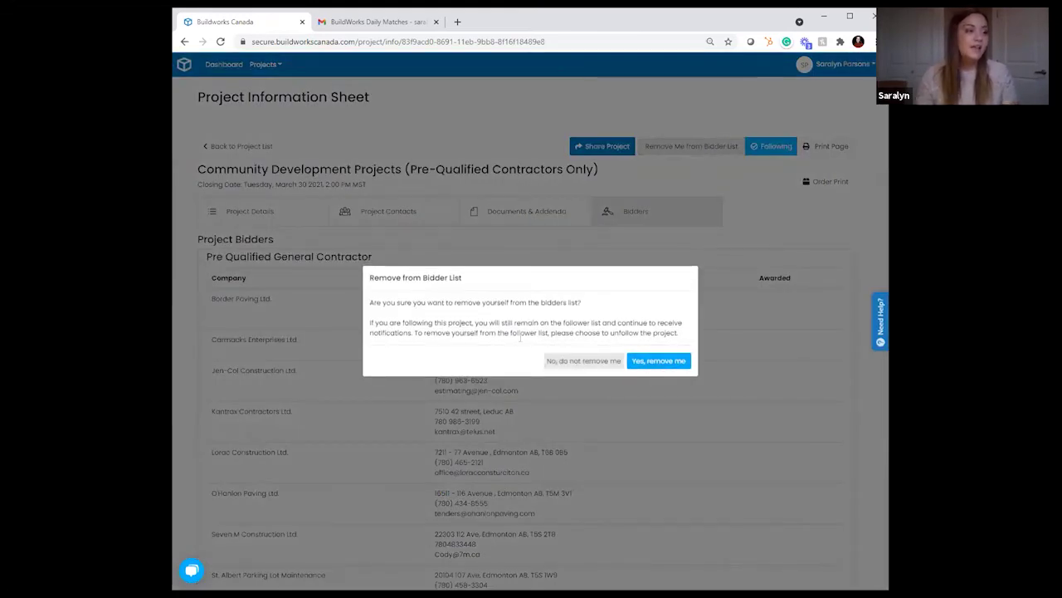
{"action": "left_click", "coordinate": [654, 362]}
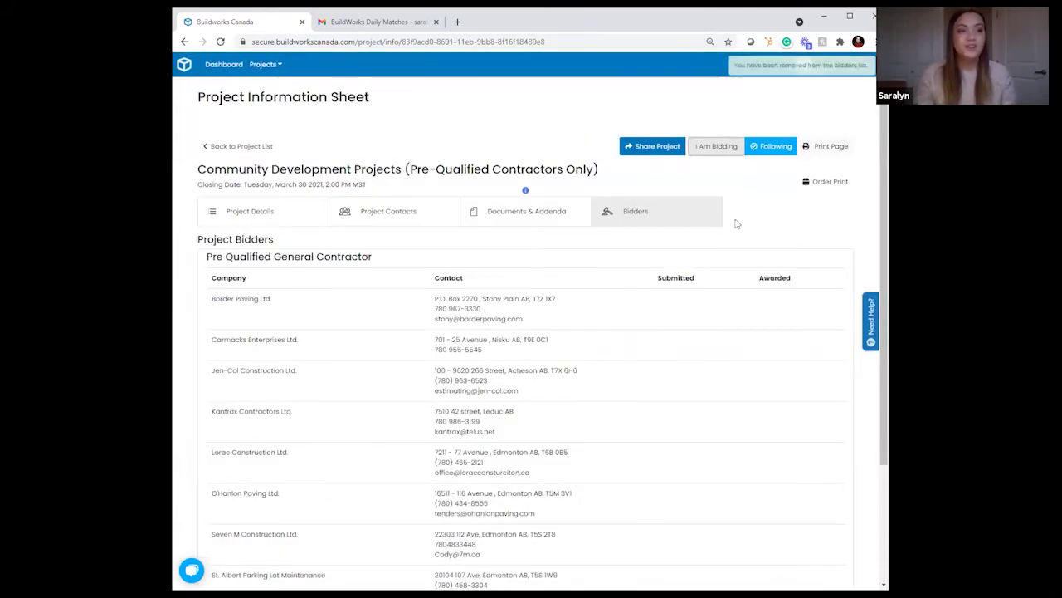
{"action": "left_click", "coordinate": [761, 149]}
{"action": "left_click", "coordinate": [609, 351]}
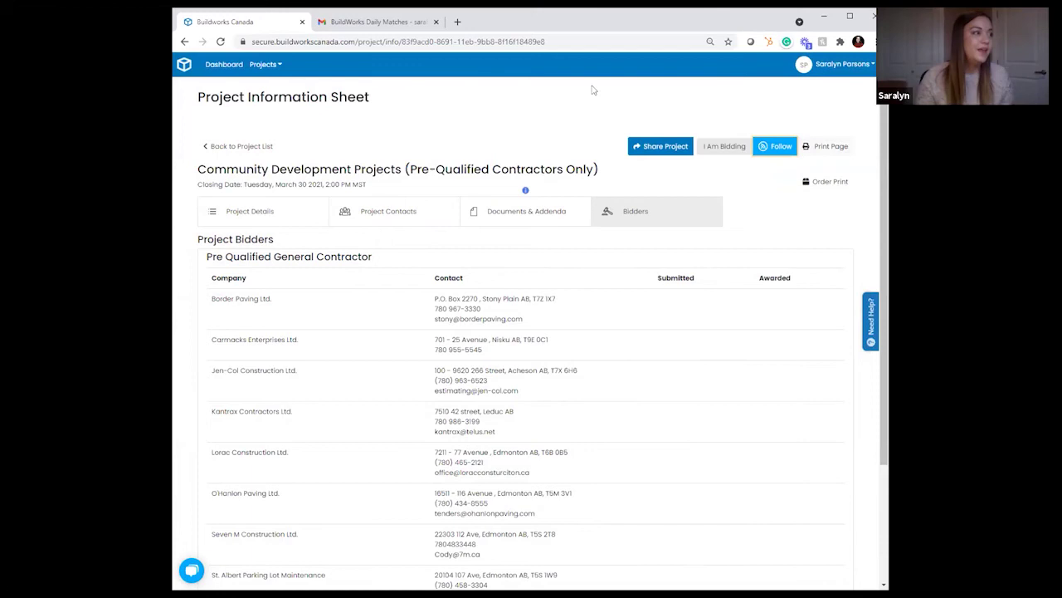
{"action": "left_click", "coordinate": [248, 146]}
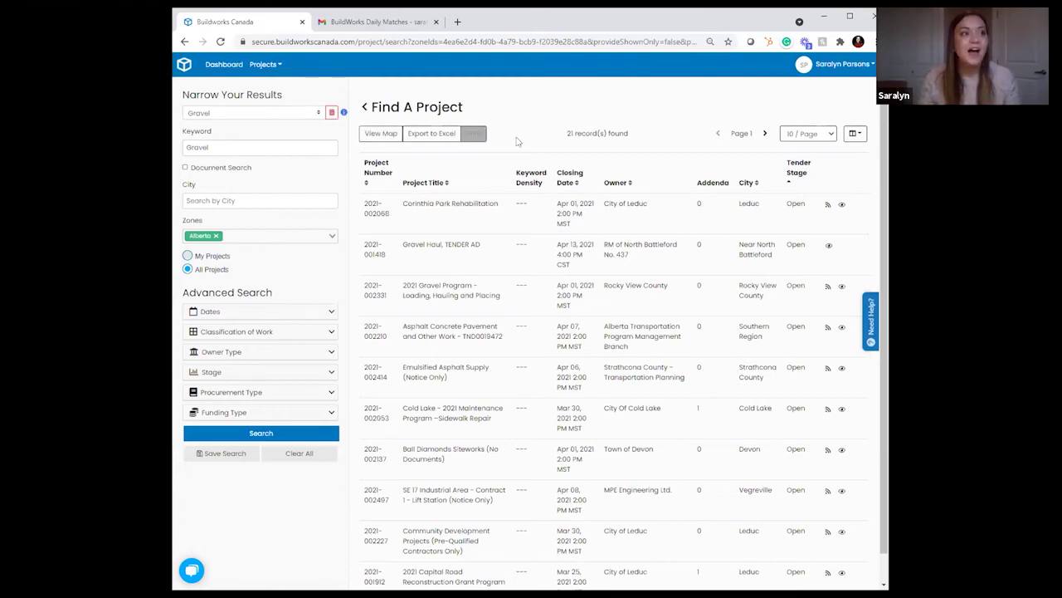
Step: Replace the Keyword Density column with Site Meeting and Funding columns in the results table
{"action": "left_click", "coordinate": [856, 133]}
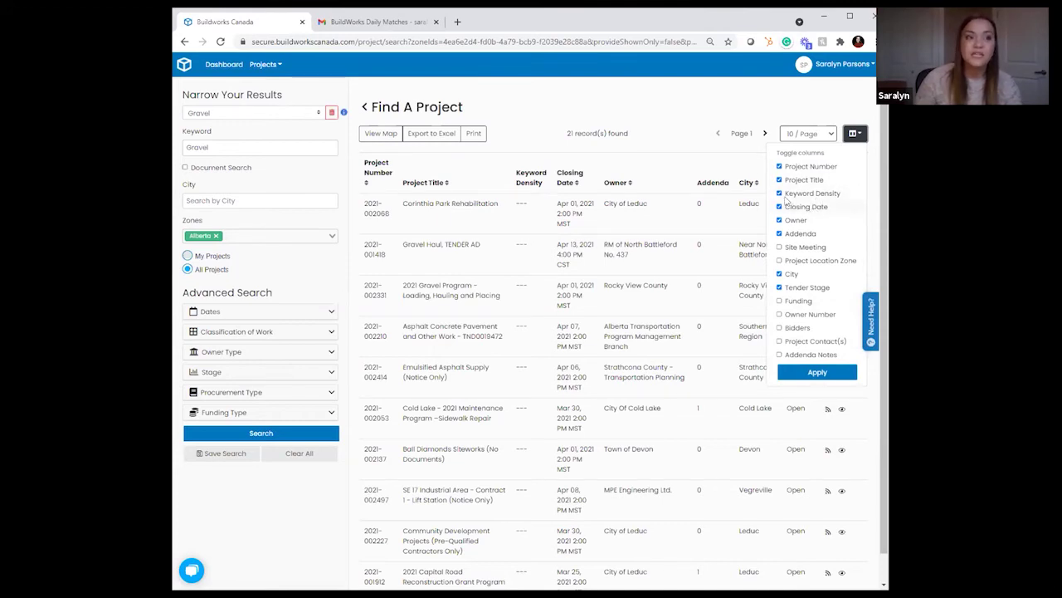
{"action": "left_click", "coordinate": [780, 193]}
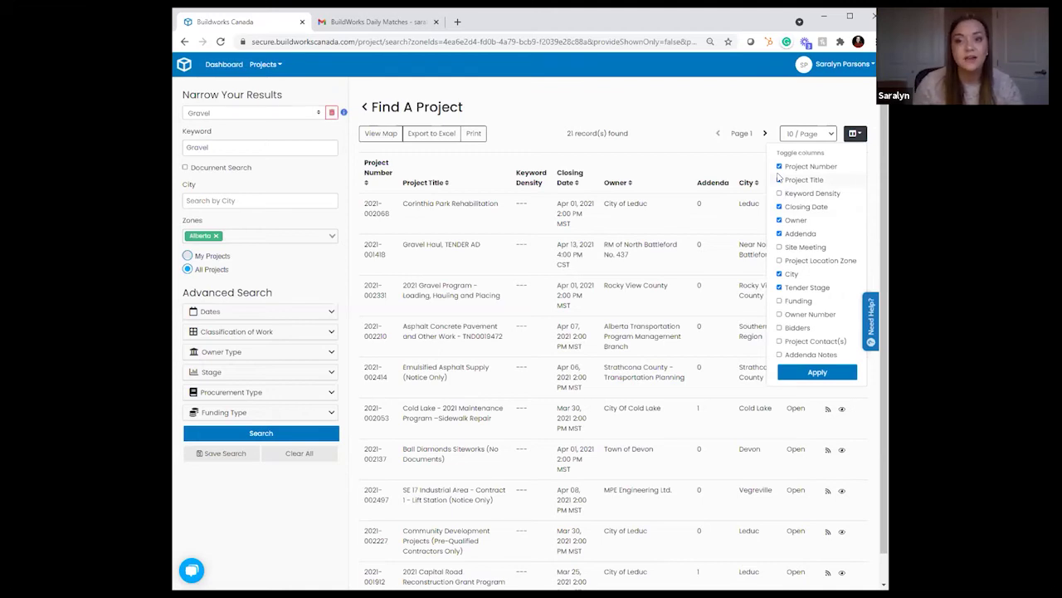
{"action": "left_click", "coordinate": [780, 180]}
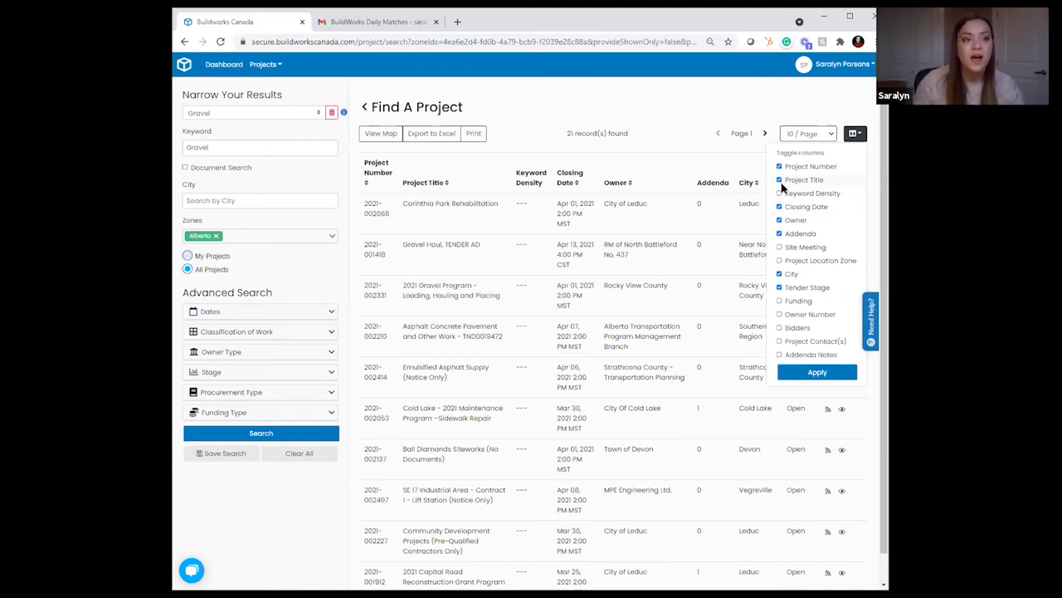
{"action": "left_click", "coordinate": [780, 248]}
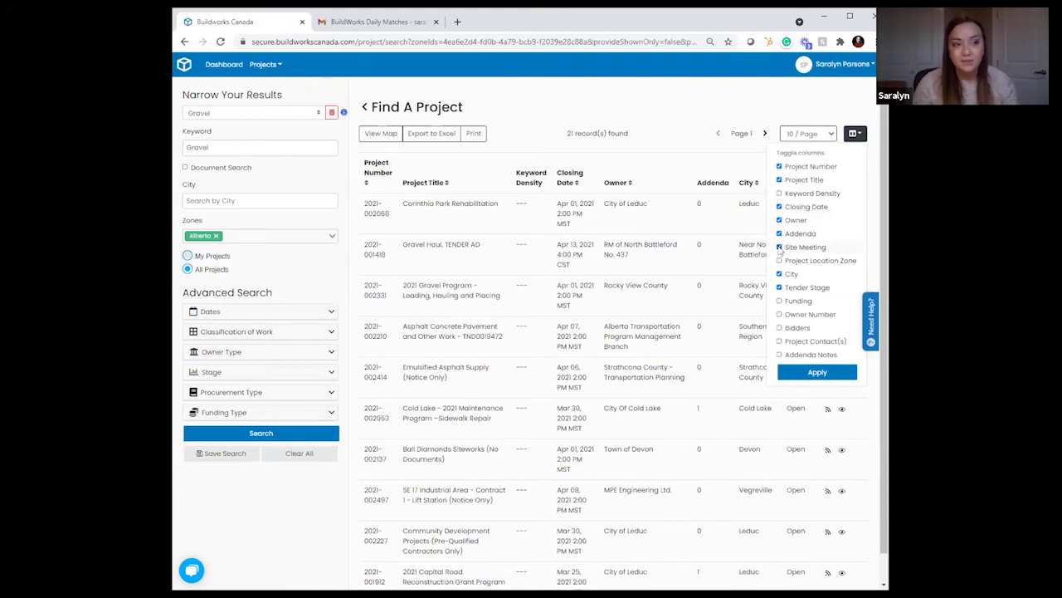
{"action": "left_click", "coordinate": [780, 301]}
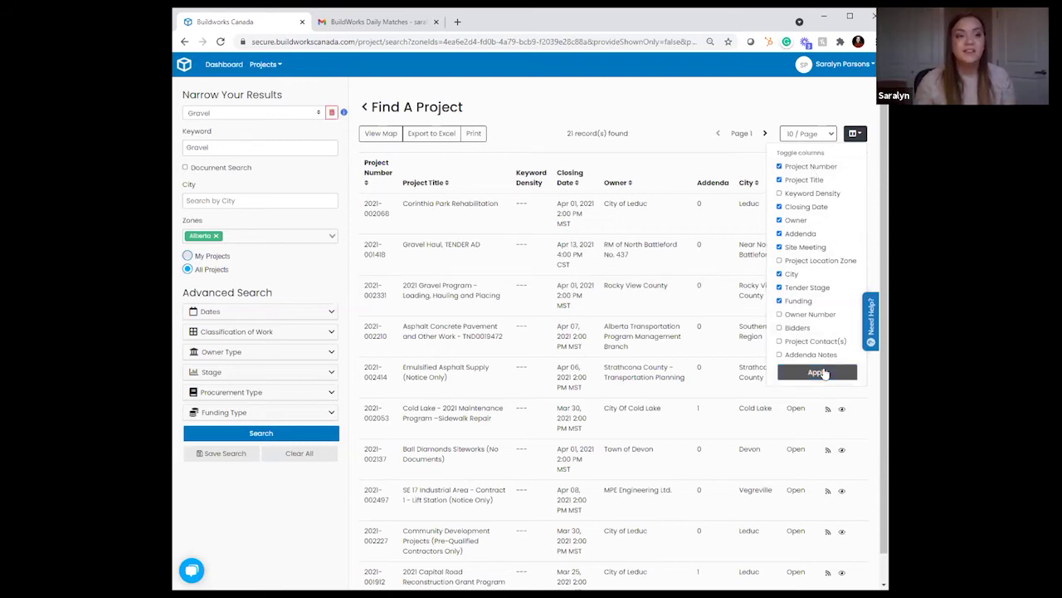
{"action": "left_click", "coordinate": [820, 373]}
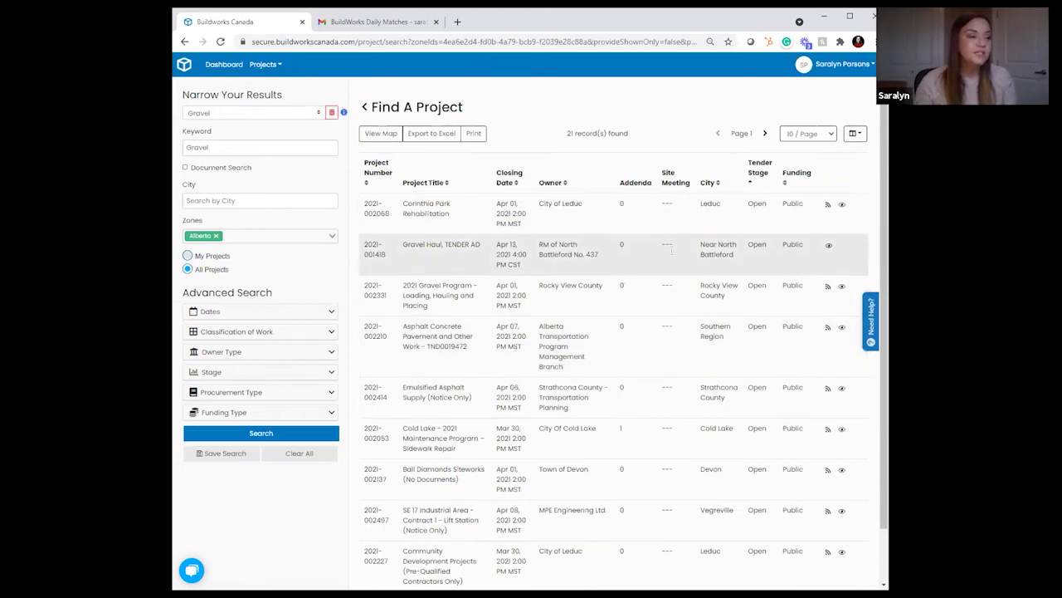
{"action": "scroll", "coordinate": [658, 347], "scroll_direction": "down", "scroll_amount": 1}
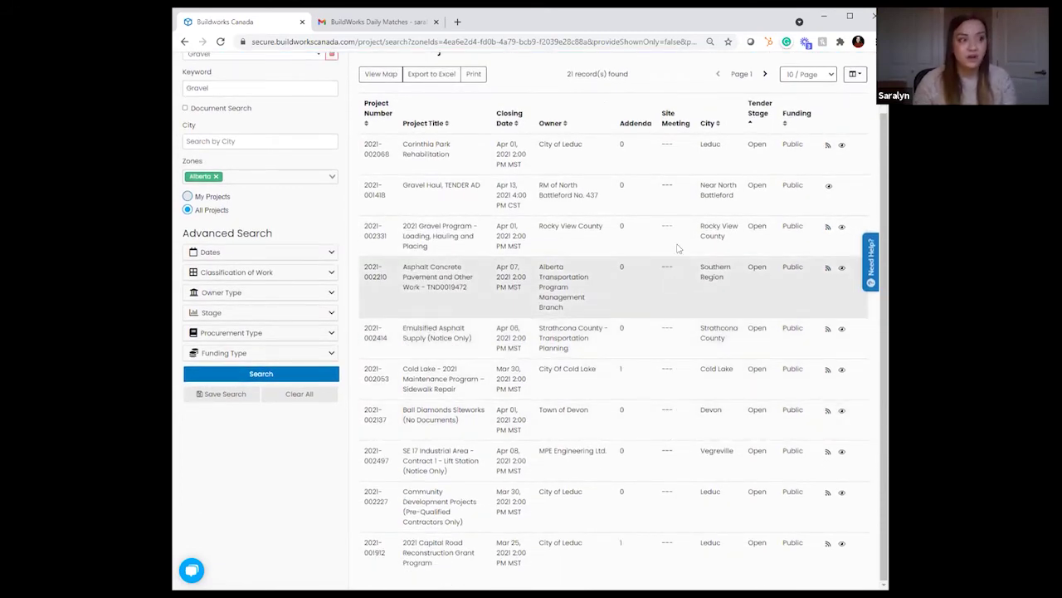
{"action": "scroll", "coordinate": [701, 169], "scroll_direction": "up", "scroll_amount": 1}
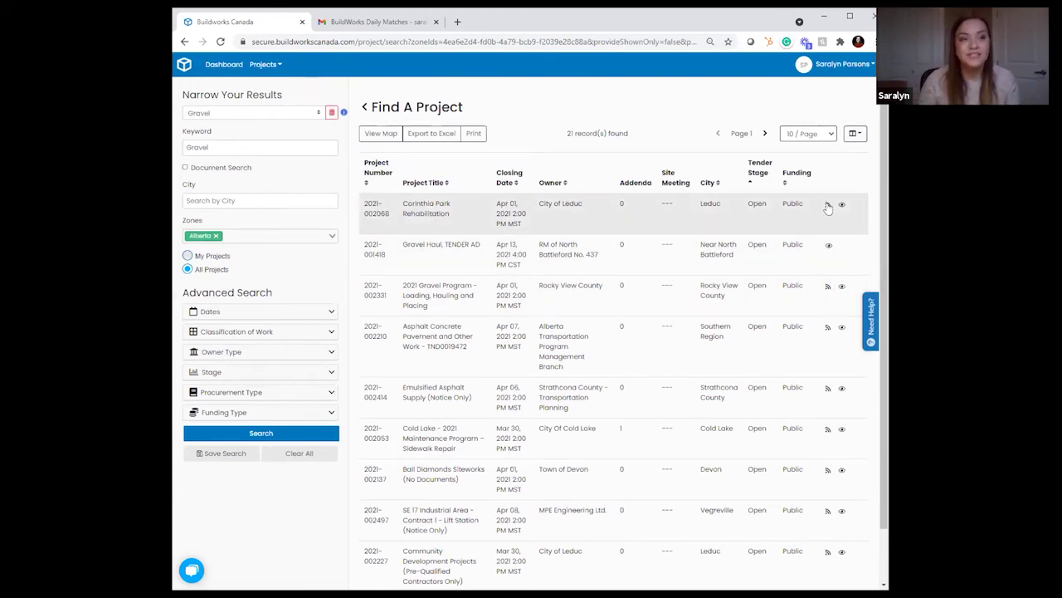
Step: Follow Corinthia Park Rehabilitation and open its information sheet, valued at $2,000,000 to $3,000,000
{"action": "left_click", "coordinate": [827, 205]}
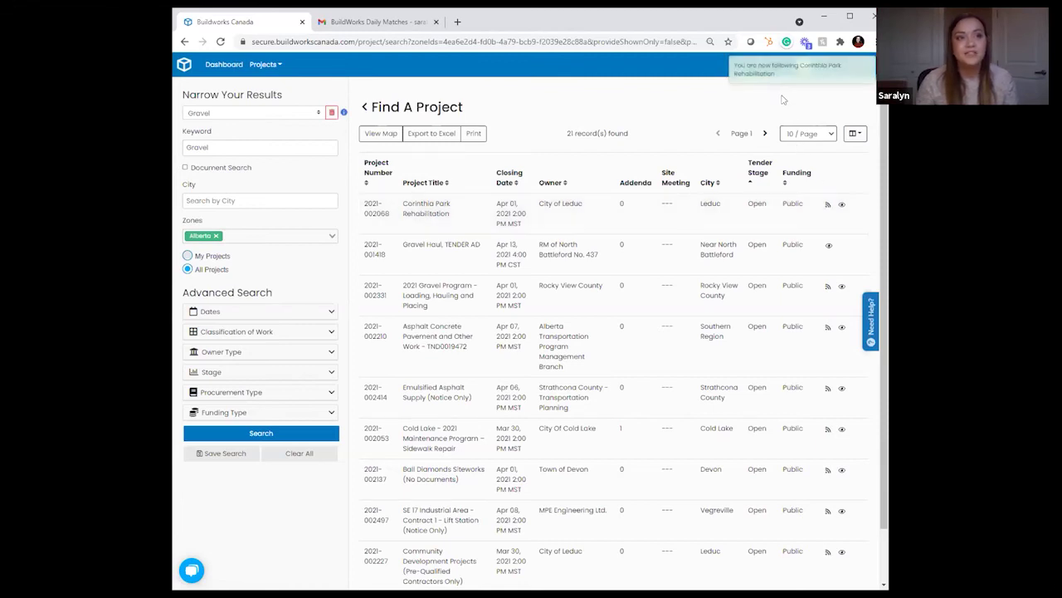
{"action": "key", "text": "ctrl+a"}
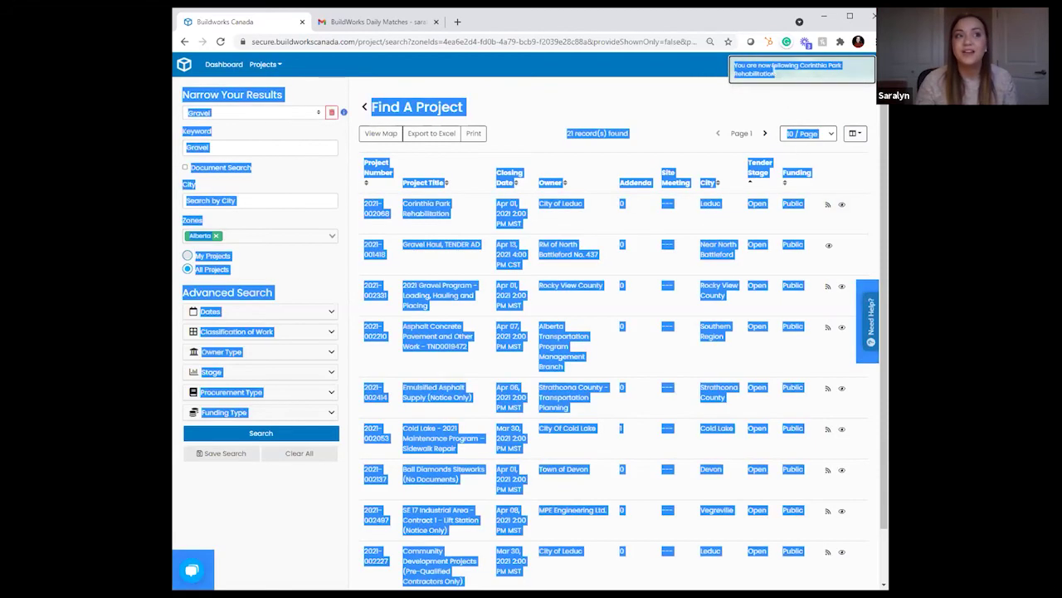
{"action": "left_click", "coordinate": [772, 70]}
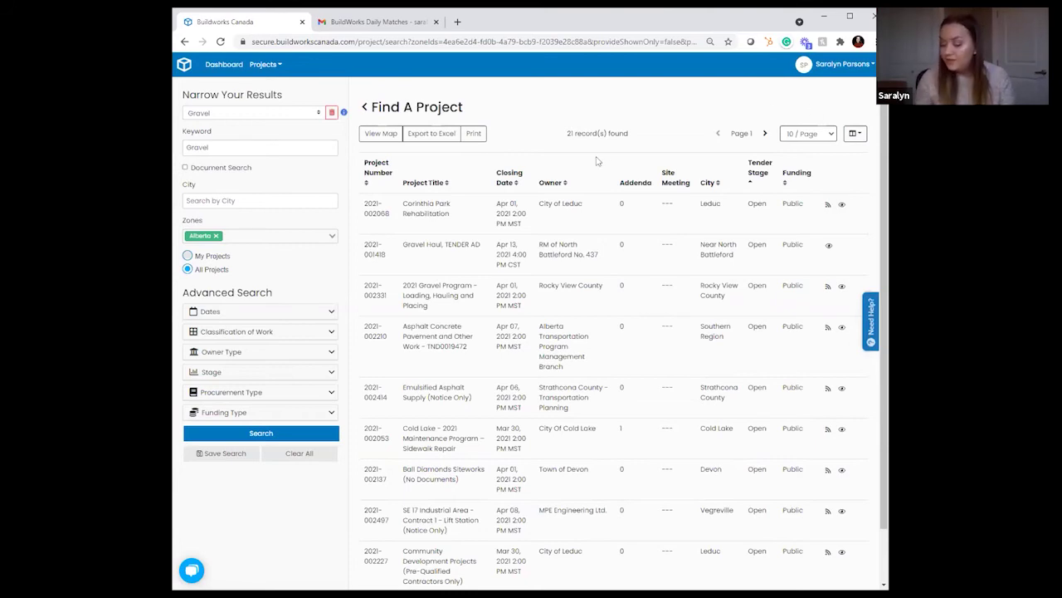
{"action": "left_click", "coordinate": [584, 214]}
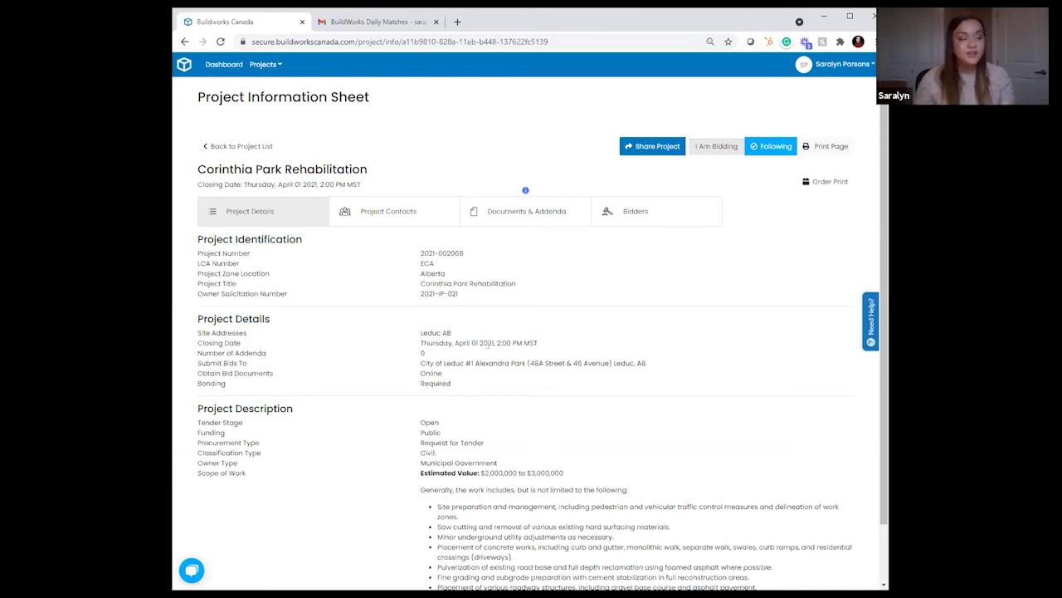
Step: Review the site address and scope of work, then show contacts: City of Leduc and Al-Terra Engineering Ltd
{"action": "left_click_drag", "start_coordinate": [418, 335], "coordinate": [450, 360]}
{"action": "left_click", "coordinate": [452, 360]}
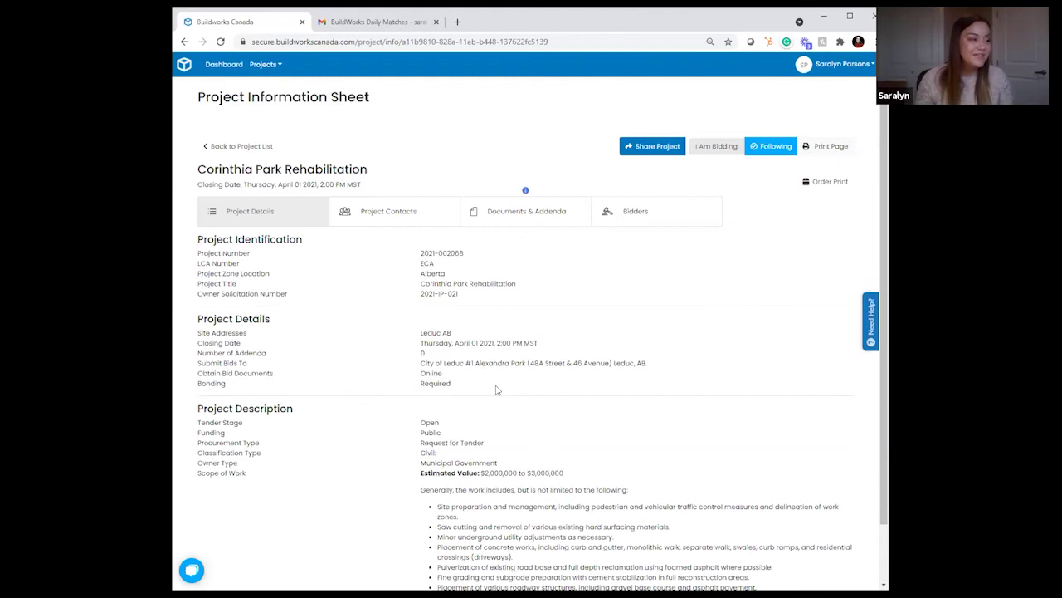
{"action": "scroll", "coordinate": [556, 391], "scroll_direction": "down", "scroll_amount": 1}
{"action": "scroll", "coordinate": [556, 391], "scroll_direction": "down", "scroll_amount": 1}
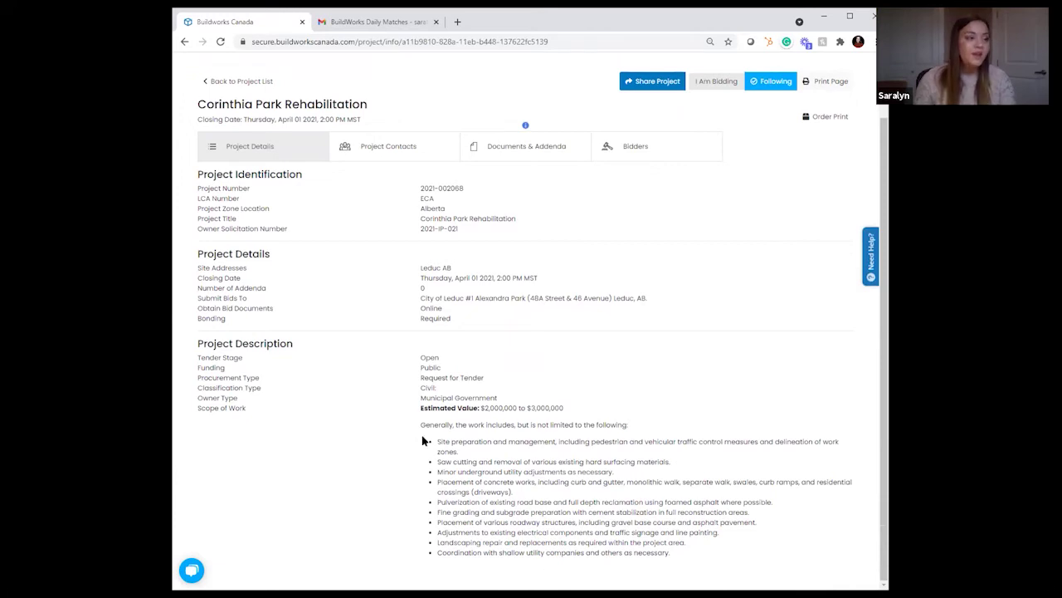
{"action": "left_click_drag", "start_coordinate": [423, 427], "coordinate": [673, 567]}
{"action": "left_click", "coordinate": [674, 556]}
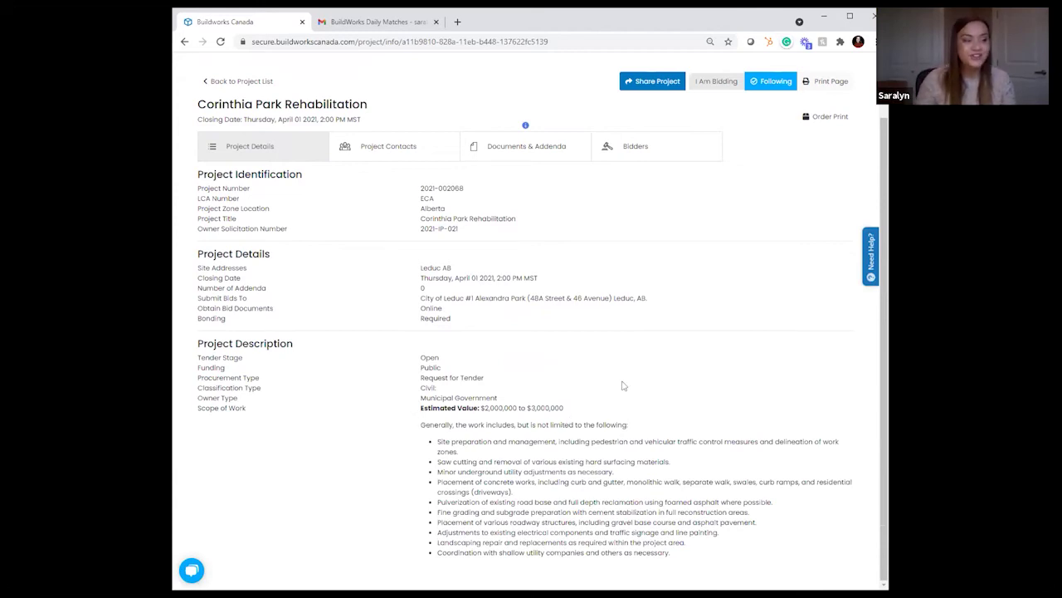
{"action": "left_click", "coordinate": [381, 150]}
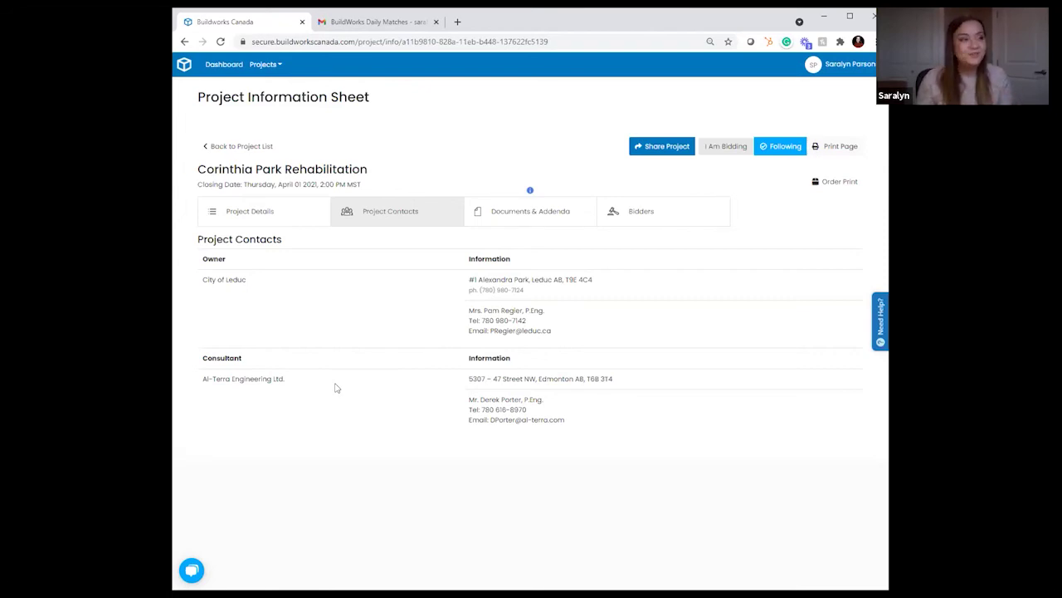
Step: Tick the Plans folder under Documents & Addenda, then list the five general contractors and Lafarge supplier bidding
{"action": "left_click", "coordinate": [523, 220]}
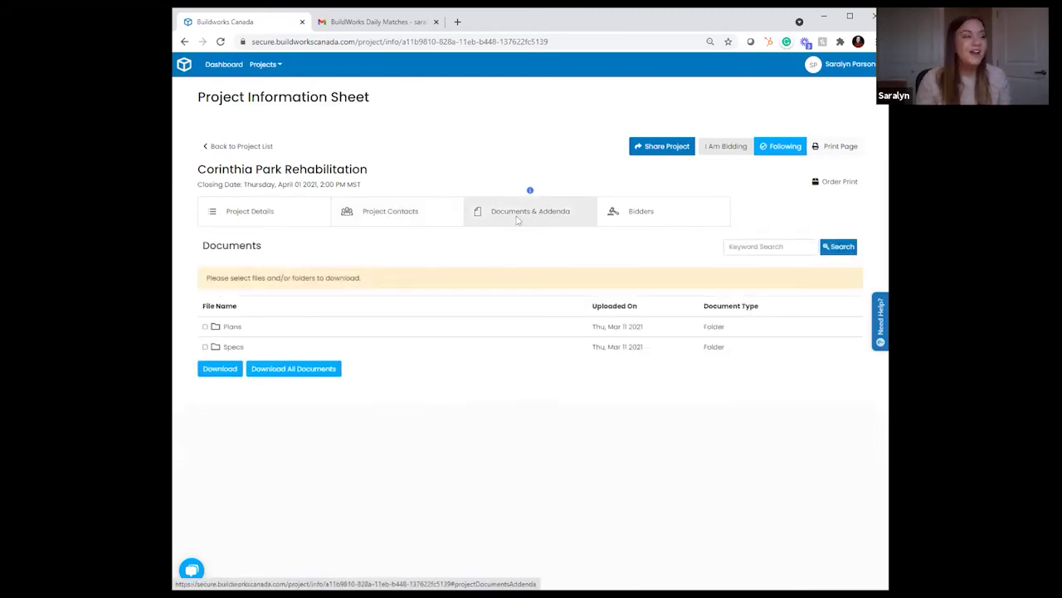
{"action": "left_click", "coordinate": [205, 327]}
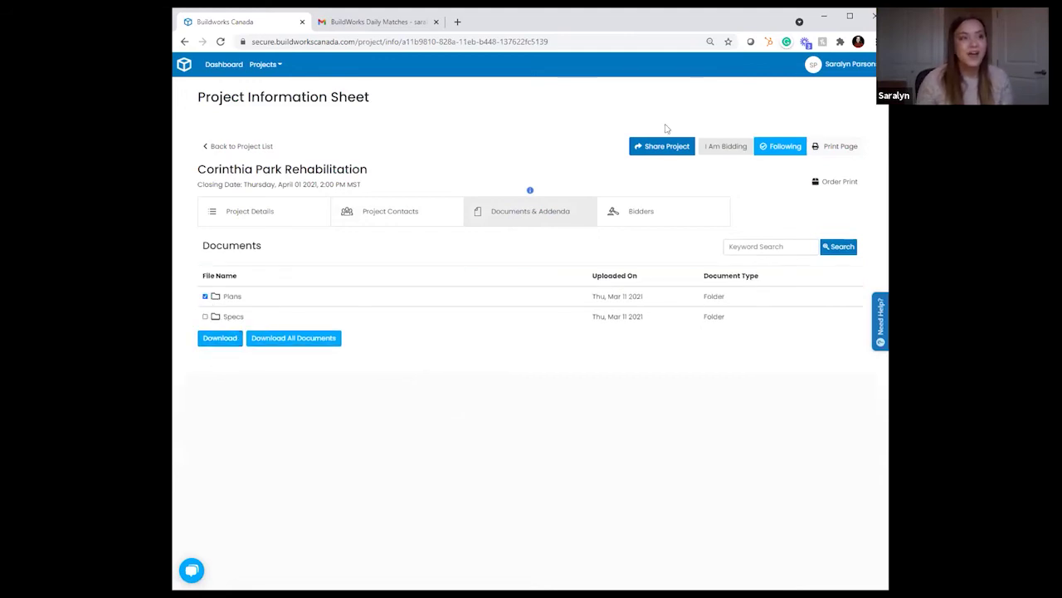
{"action": "left_click", "coordinate": [689, 209]}
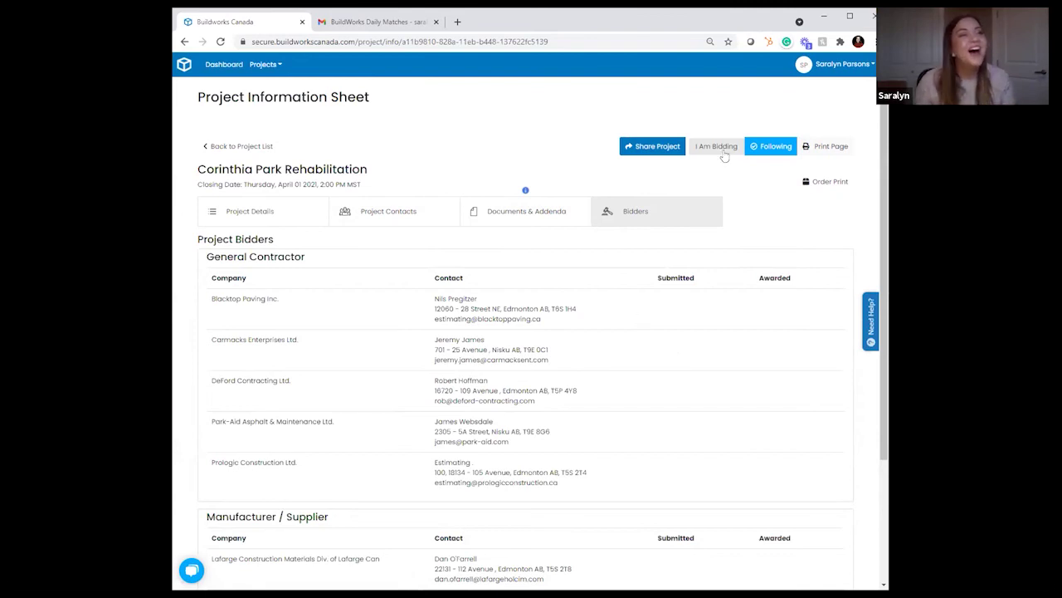
Step: From Project Details, request an Order Print of Corinthia Park Rehabilitation from the local association
{"action": "left_click", "coordinate": [230, 212]}
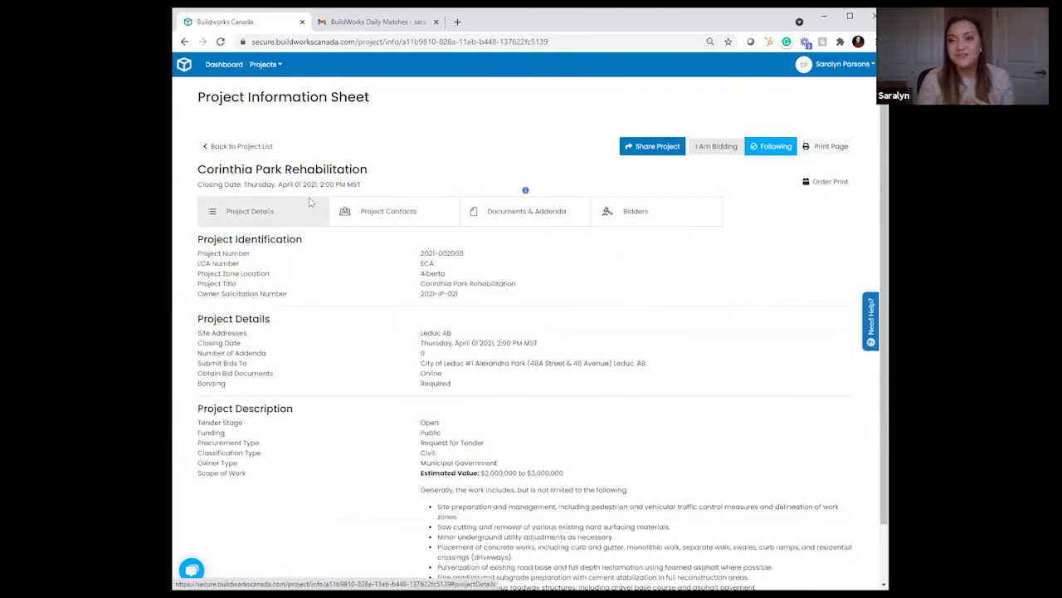
{"action": "left_click", "coordinate": [816, 186]}
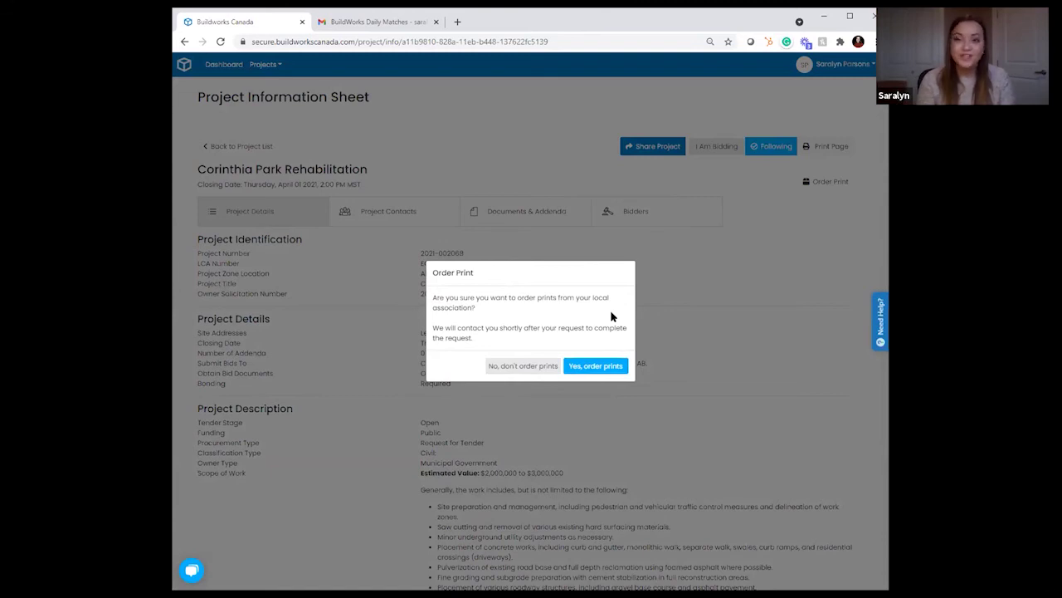
Step: Decline printing and show the Documents & Addenda list with the Plans and Specs folders
{"action": "left_click", "coordinate": [524, 365]}
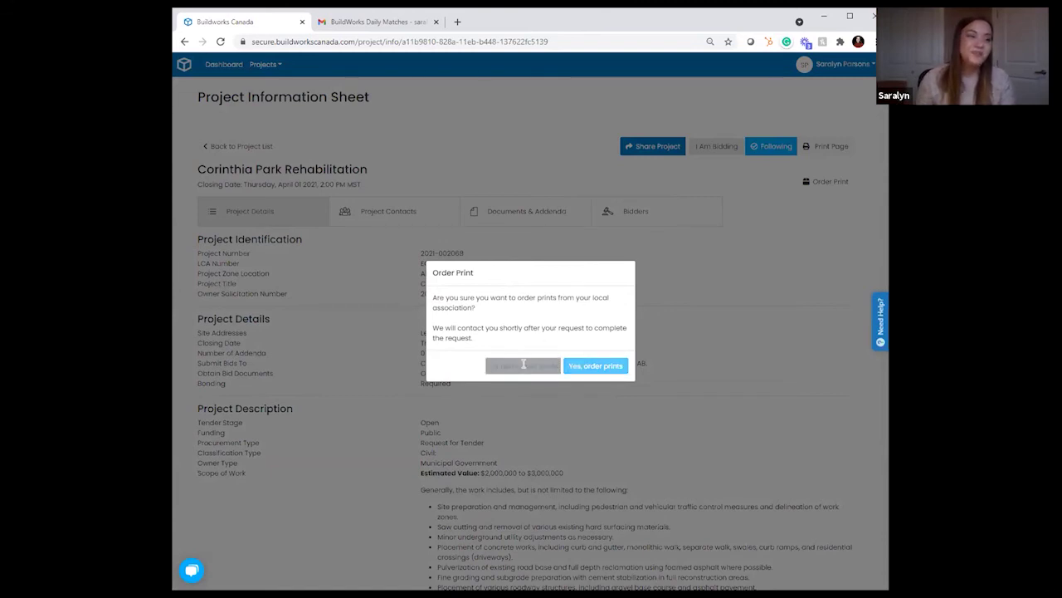
{"action": "left_click", "coordinate": [526, 198]}
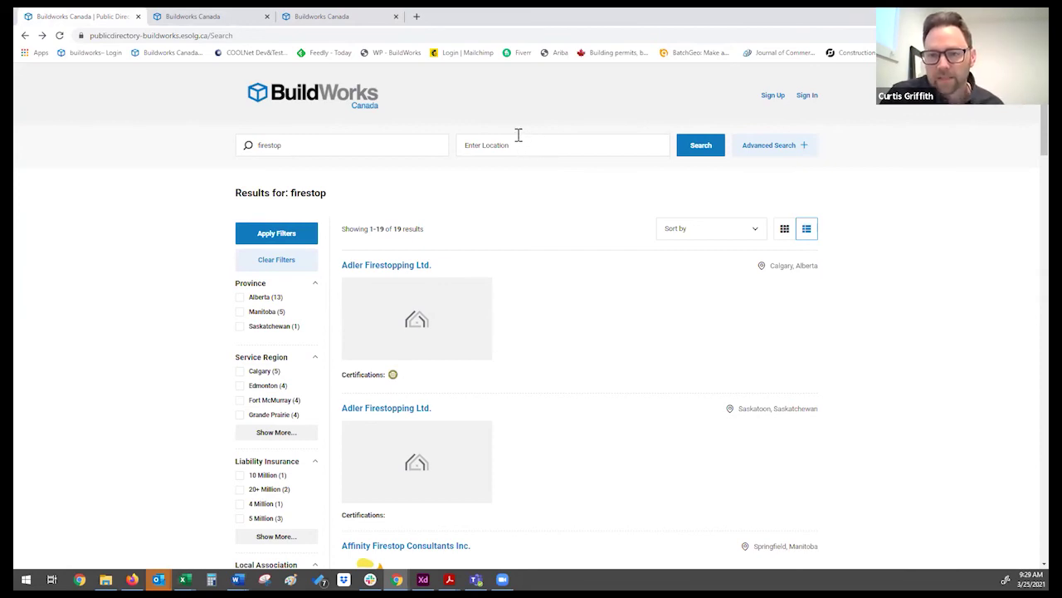
{"action": "scroll", "coordinate": [534, 191], "scroll_direction": "down", "scroll_amount": 3}
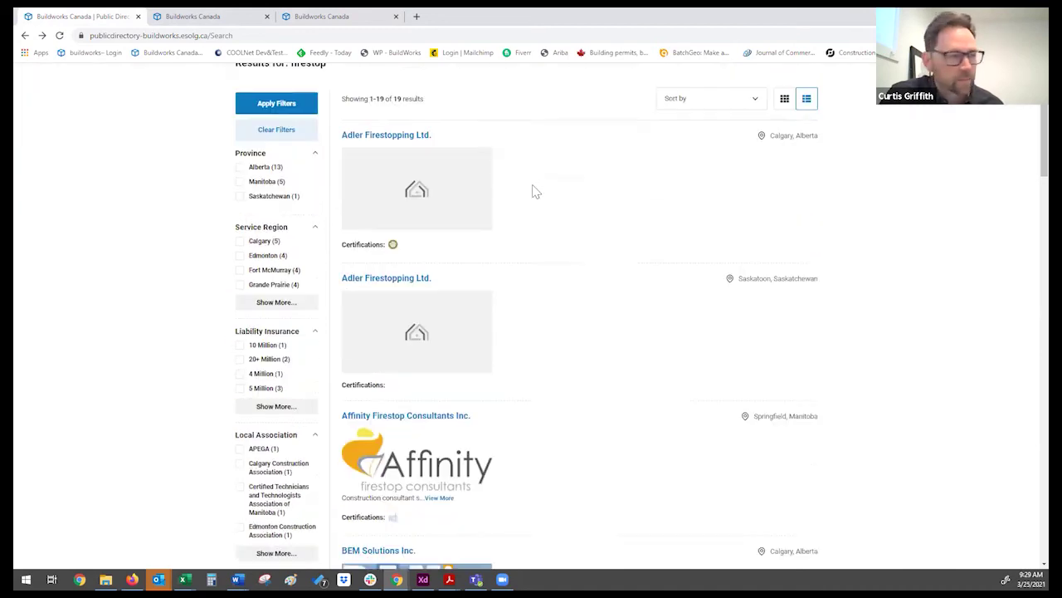
{"action": "scroll", "coordinate": [535, 192], "scroll_direction": "down", "scroll_amount": 1}
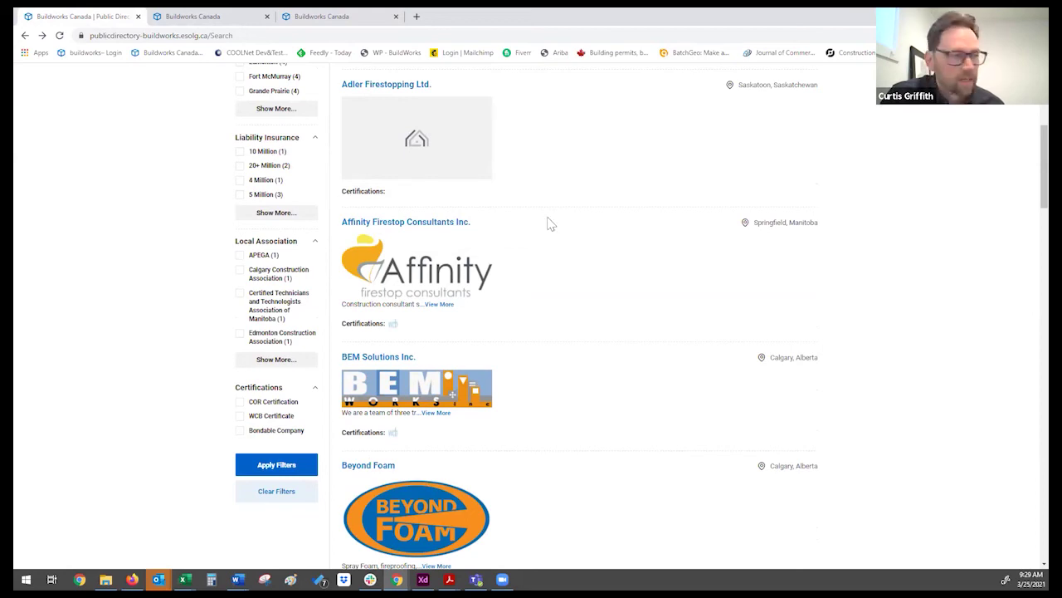
{"action": "scroll", "coordinate": [547, 224], "scroll_direction": "down", "scroll_amount": 3}
{"action": "scroll", "coordinate": [549, 225], "scroll_direction": "up", "scroll_amount": 2}
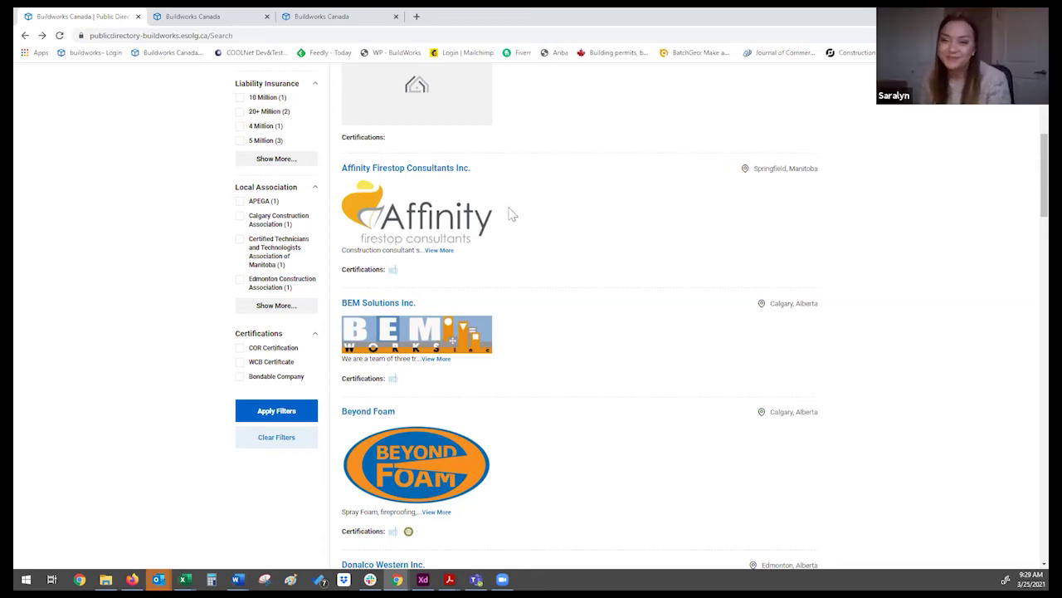
{"action": "scroll", "coordinate": [503, 207], "scroll_direction": "up", "scroll_amount": 5}
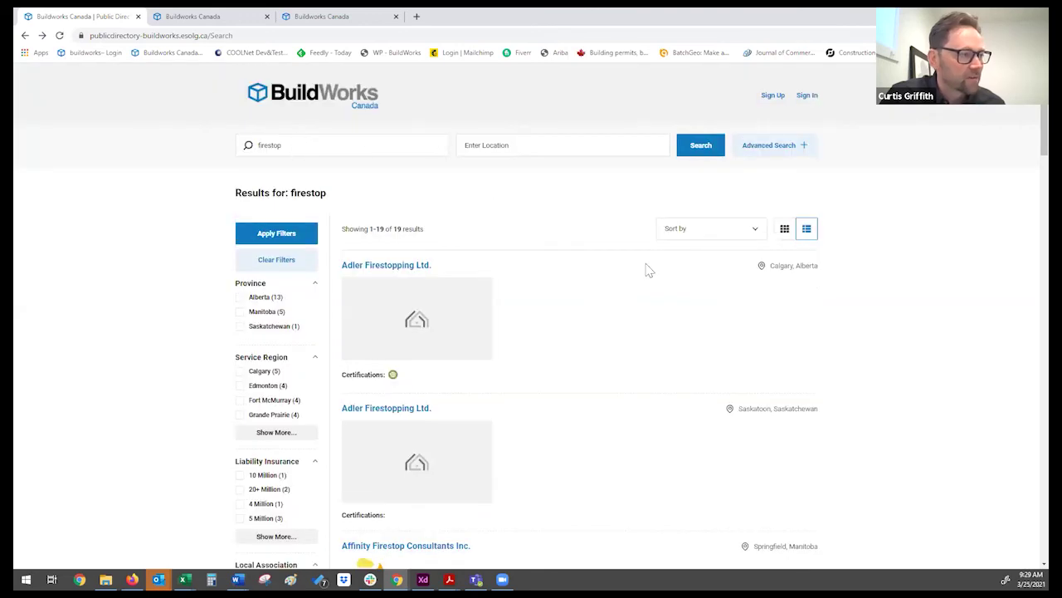
{"action": "scroll", "coordinate": [648, 268], "scroll_direction": "down", "scroll_amount": 3}
{"action": "scroll", "coordinate": [824, 307], "scroll_direction": "down", "scroll_amount": 1}
{"action": "scroll", "coordinate": [822, 309], "scroll_direction": "up", "scroll_amount": 5}
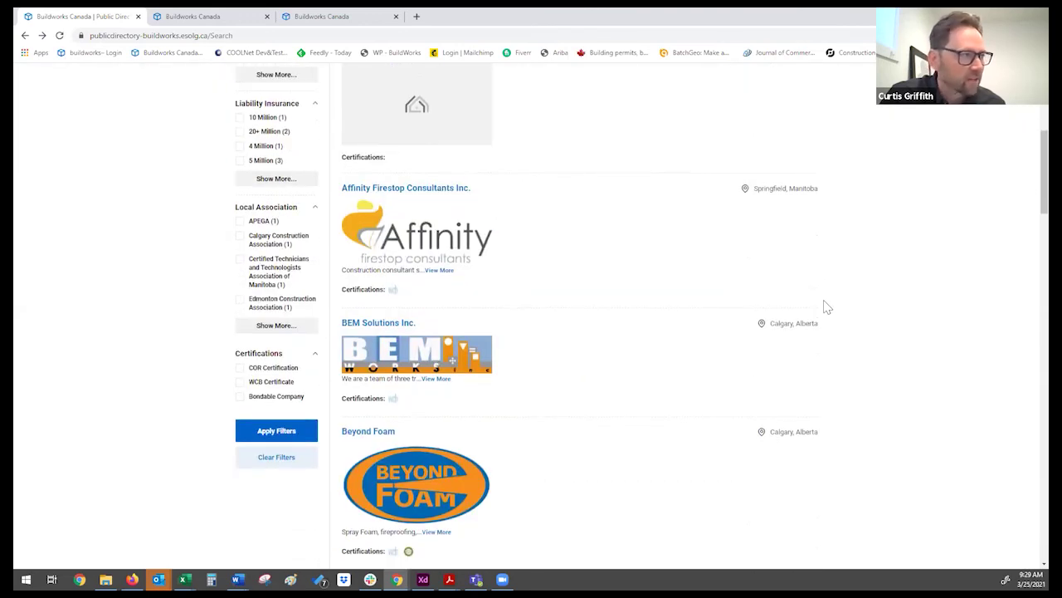
{"action": "scroll", "coordinate": [790, 330], "scroll_direction": "down", "scroll_amount": 4}
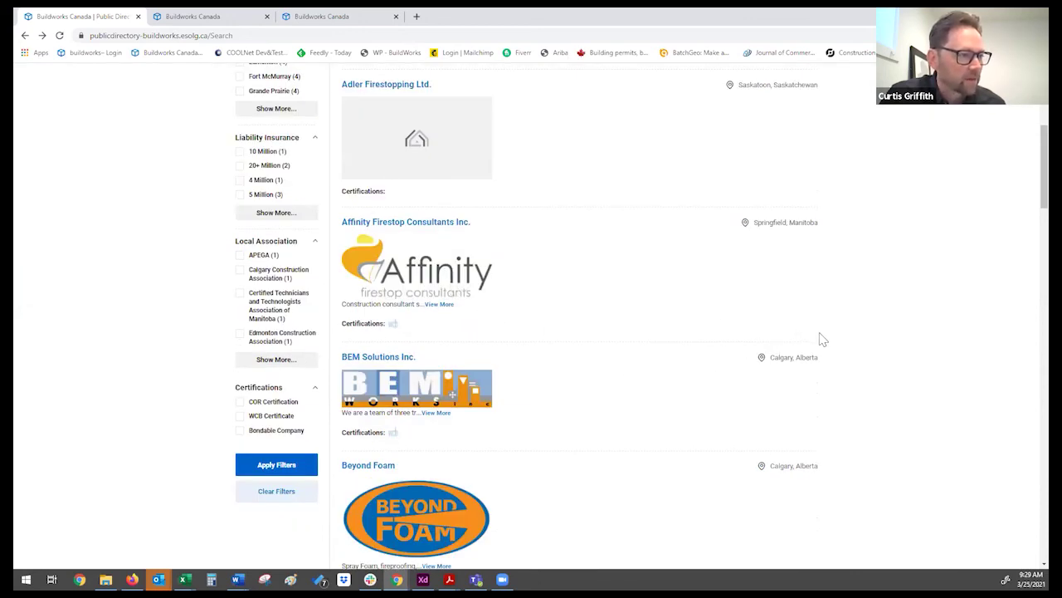
{"action": "scroll", "coordinate": [822, 342], "scroll_direction": "down", "scroll_amount": 1}
Step: Browse the Affinity Firestop Consultants Inc. profile, then return to the firestop results list
{"action": "left_click", "coordinate": [393, 116]}
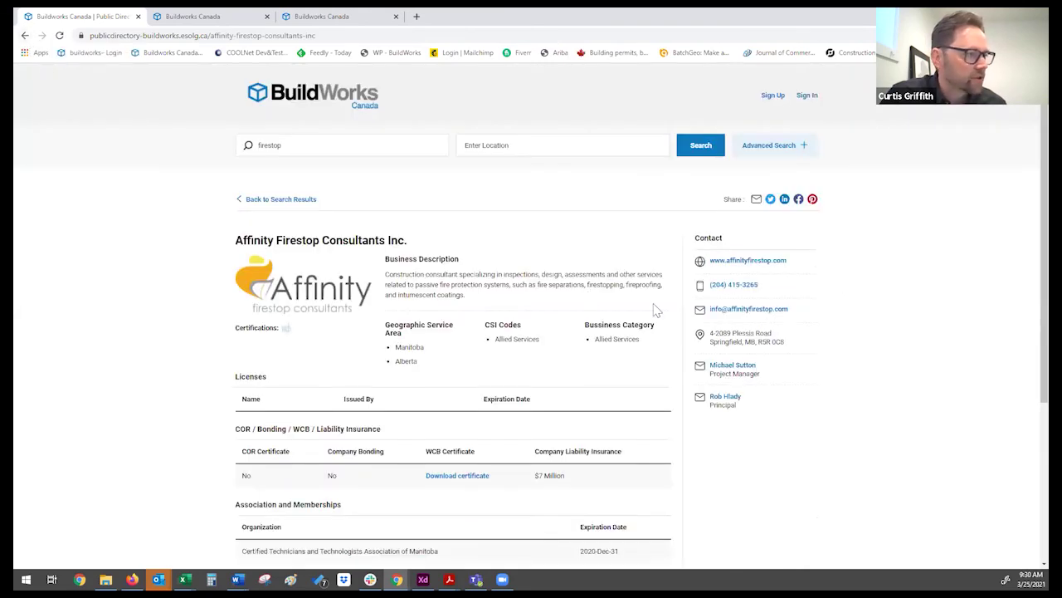
{"action": "scroll", "coordinate": [863, 357], "scroll_direction": "down", "scroll_amount": 1}
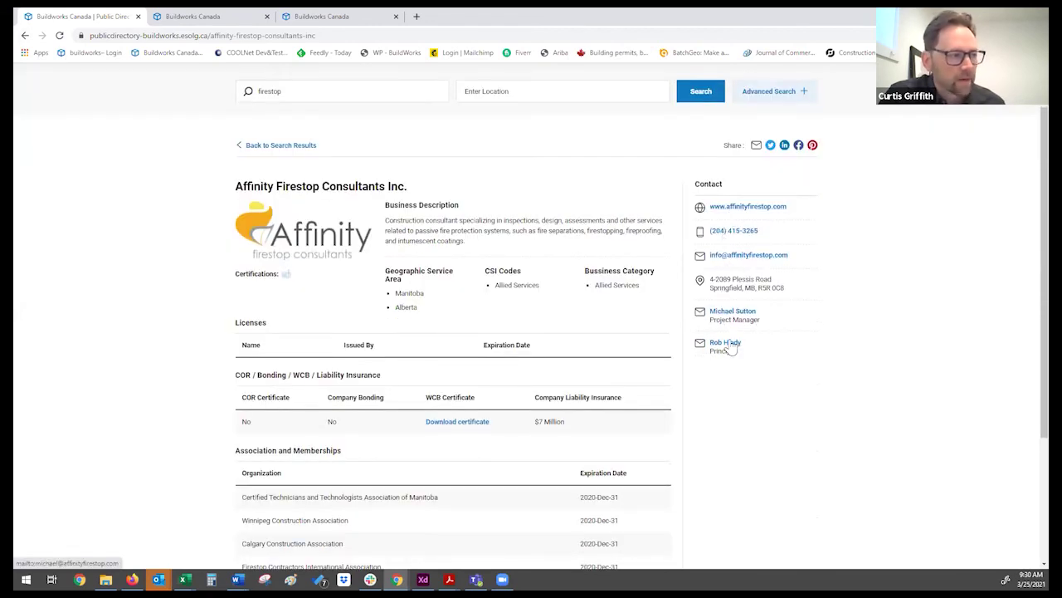
{"action": "scroll", "coordinate": [724, 348], "scroll_direction": "down", "scroll_amount": 1}
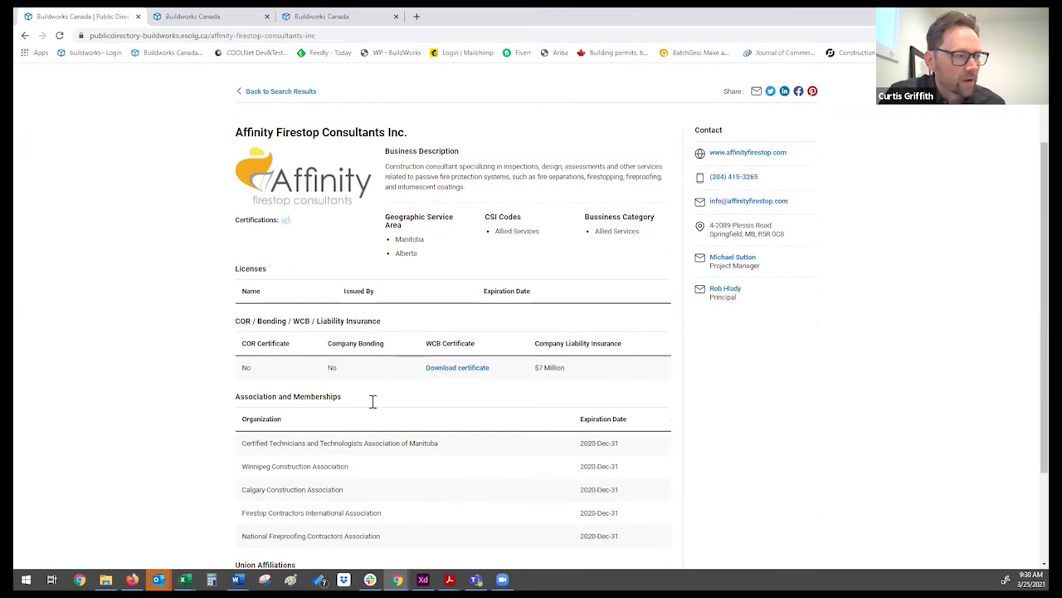
{"action": "scroll", "coordinate": [373, 399], "scroll_direction": "up", "scroll_amount": 2}
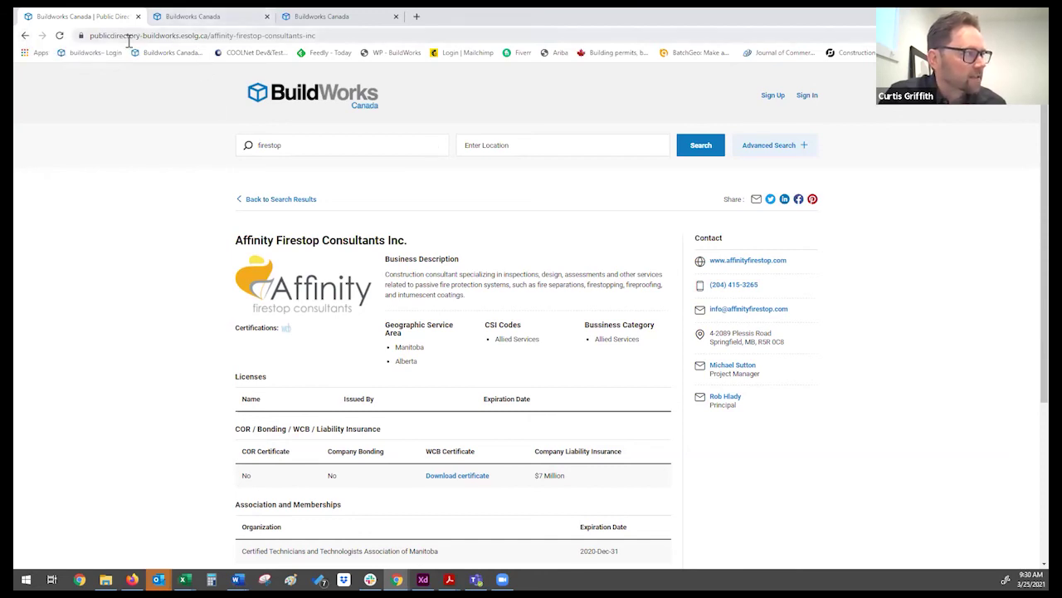
{"action": "left_click", "coordinate": [25, 35]}
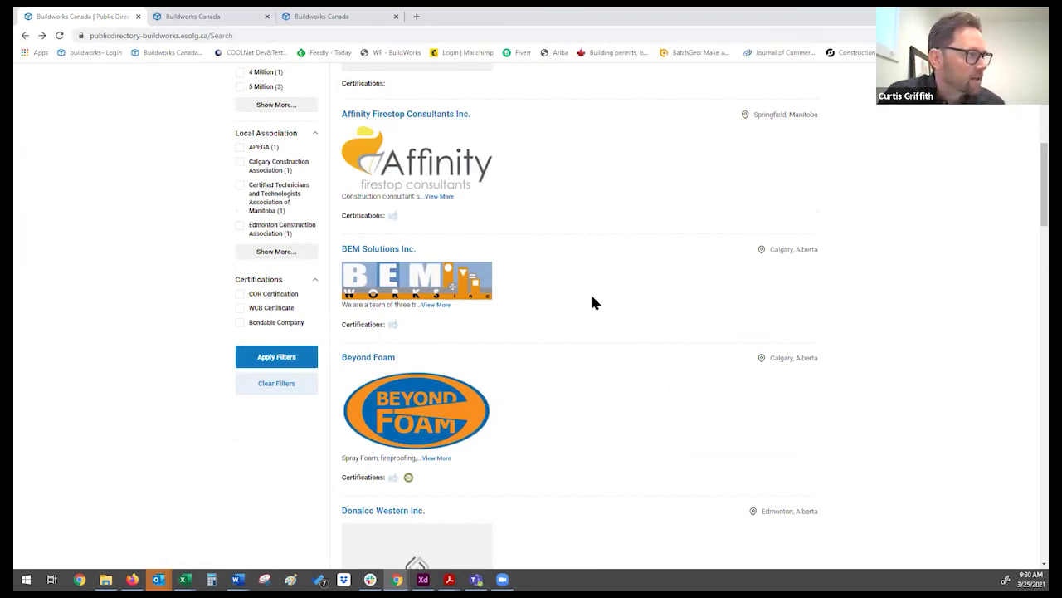
Step: Filter the firestop results by COR Certification down to 5 companies, then switch to the company edit tab
{"action": "scroll", "coordinate": [592, 302], "scroll_direction": "up", "scroll_amount": 3}
{"action": "scroll", "coordinate": [592, 301], "scroll_direction": "down", "scroll_amount": 2}
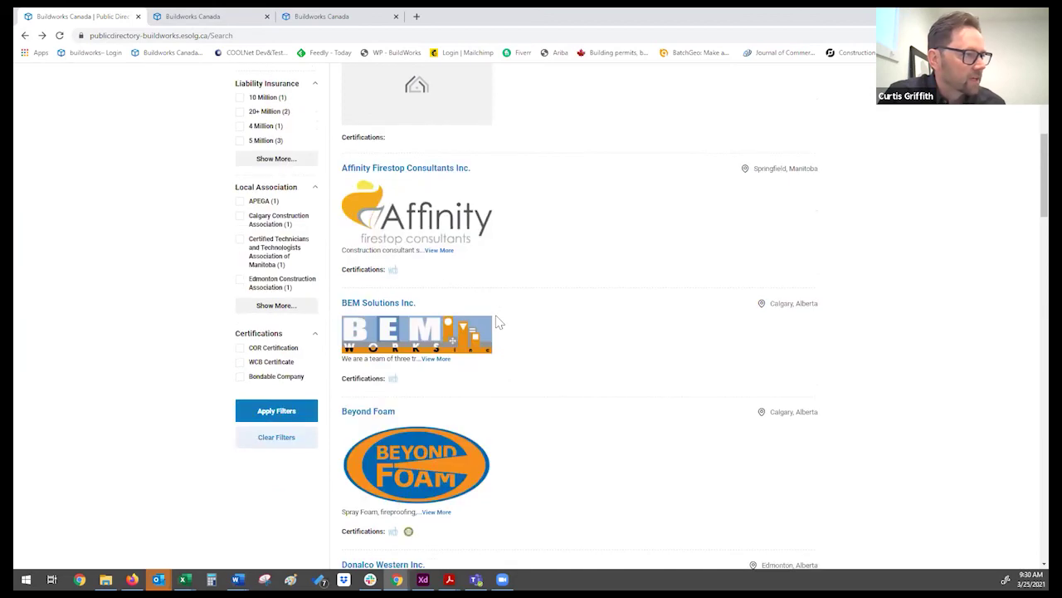
{"action": "left_click", "coordinate": [240, 349]}
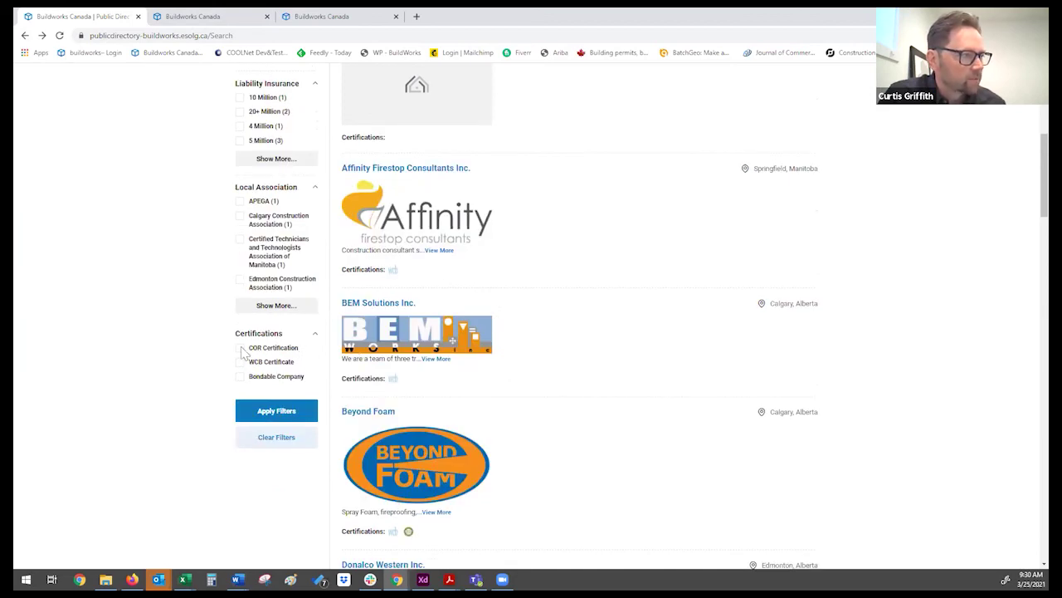
{"action": "left_click", "coordinate": [283, 415]}
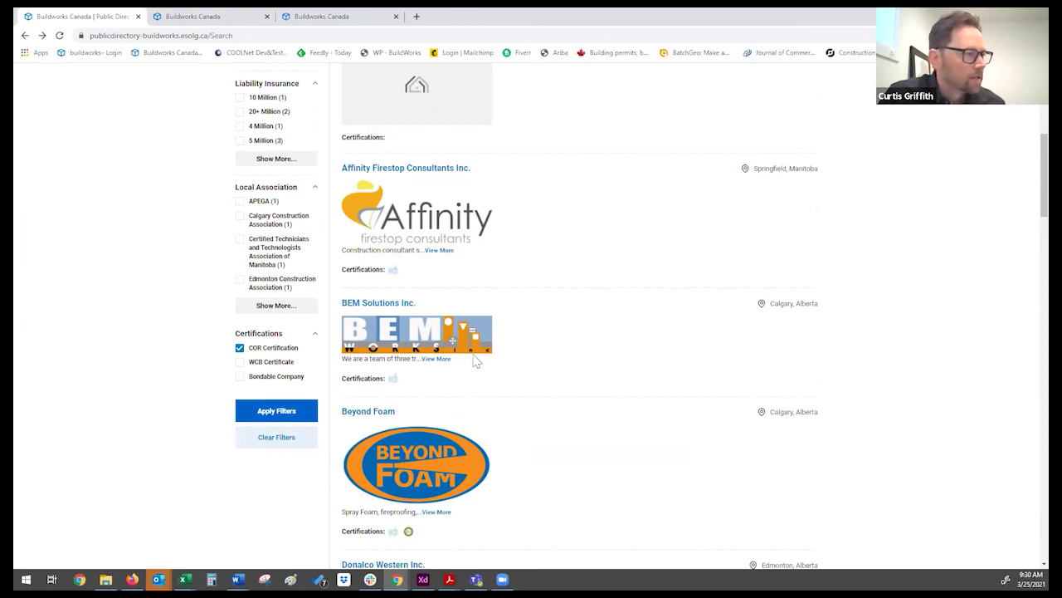
{"action": "scroll", "coordinate": [477, 361], "scroll_direction": "down", "scroll_amount": 5}
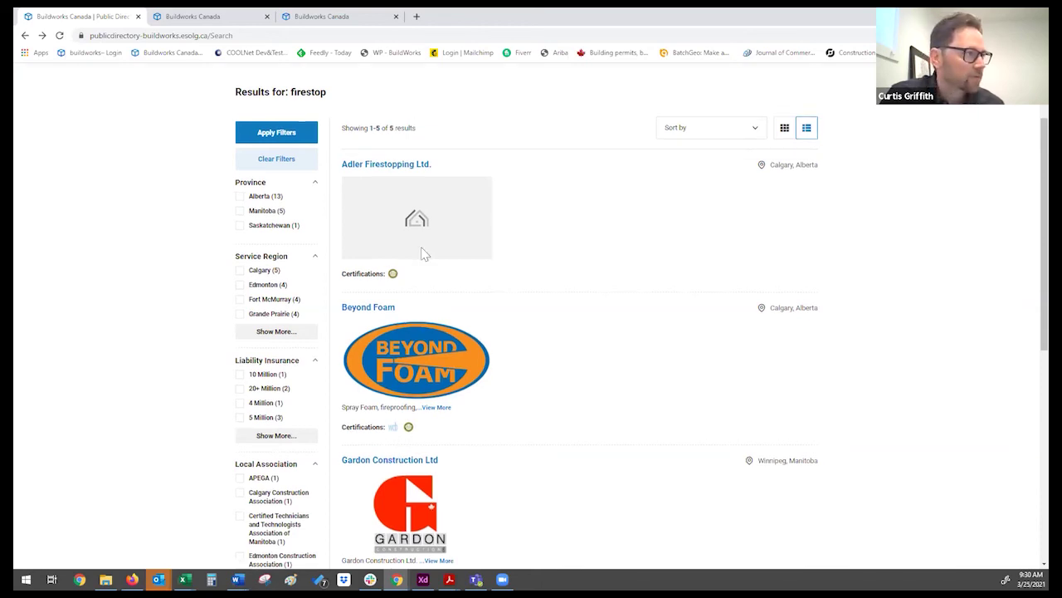
{"action": "scroll", "coordinate": [259, 80], "scroll_direction": "up", "scroll_amount": 2}
{"action": "left_click", "coordinate": [211, 16]}
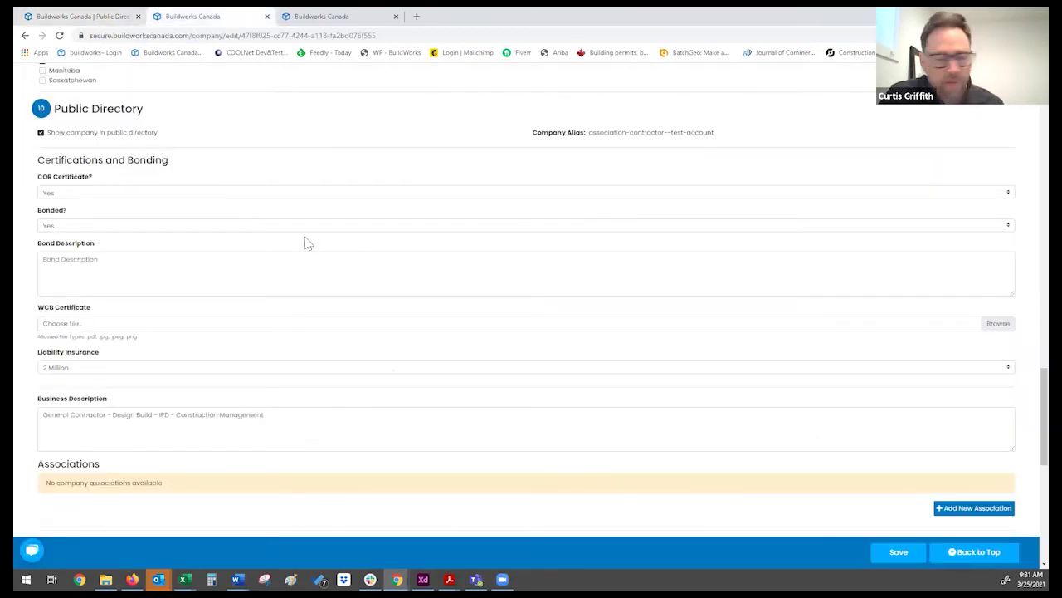
Step: Check the directory listing, service region and user settings, then go to the My Invitations project tab
{"action": "scroll", "coordinate": [307, 242], "scroll_direction": "down", "scroll_amount": 3}
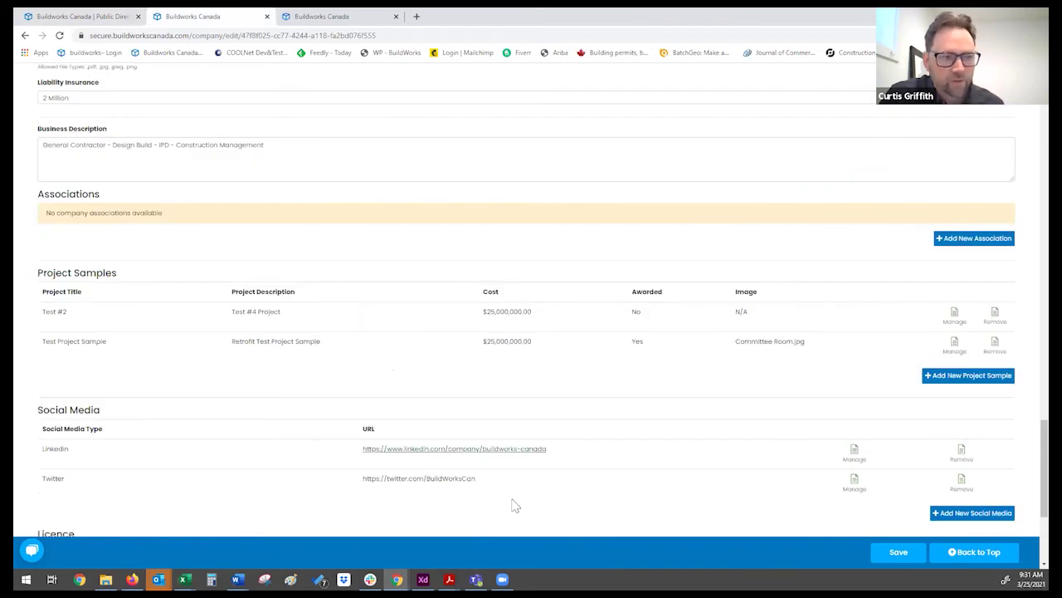
{"action": "scroll", "coordinate": [664, 405], "scroll_direction": "up", "scroll_amount": 3}
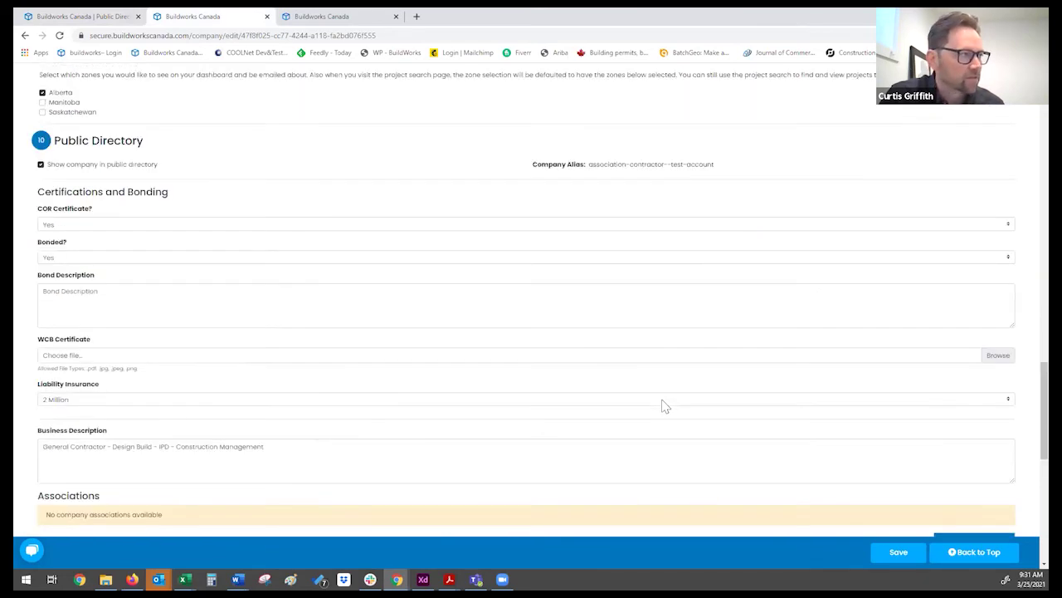
{"action": "scroll", "coordinate": [664, 405], "scroll_direction": "up", "scroll_amount": 5}
{"action": "scroll", "coordinate": [664, 405], "scroll_direction": "up", "scroll_amount": 3}
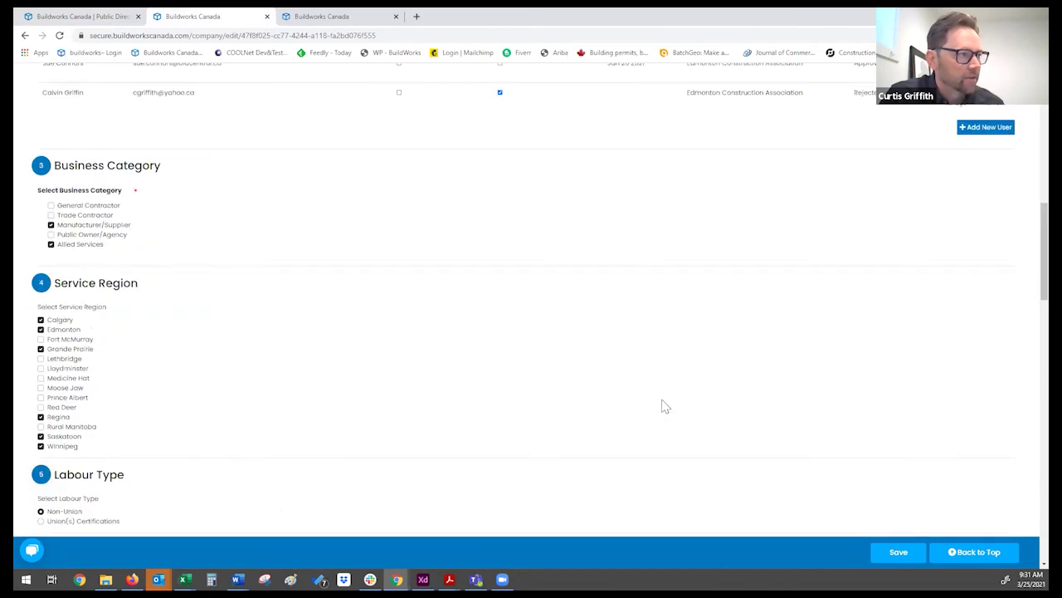
{"action": "scroll", "coordinate": [661, 404], "scroll_direction": "up", "scroll_amount": 5}
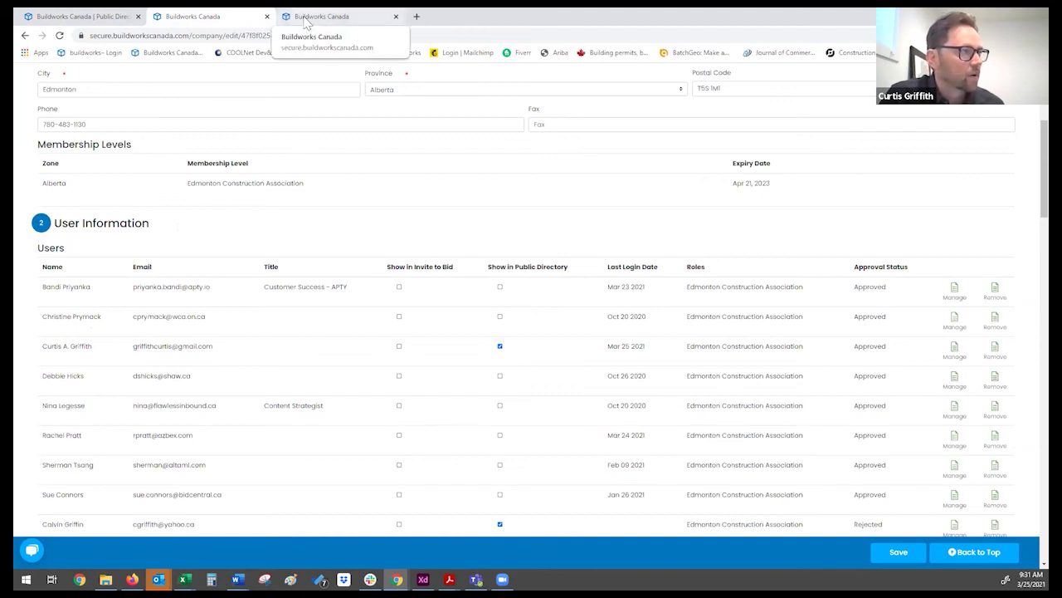
{"action": "left_click", "coordinate": [307, 17]}
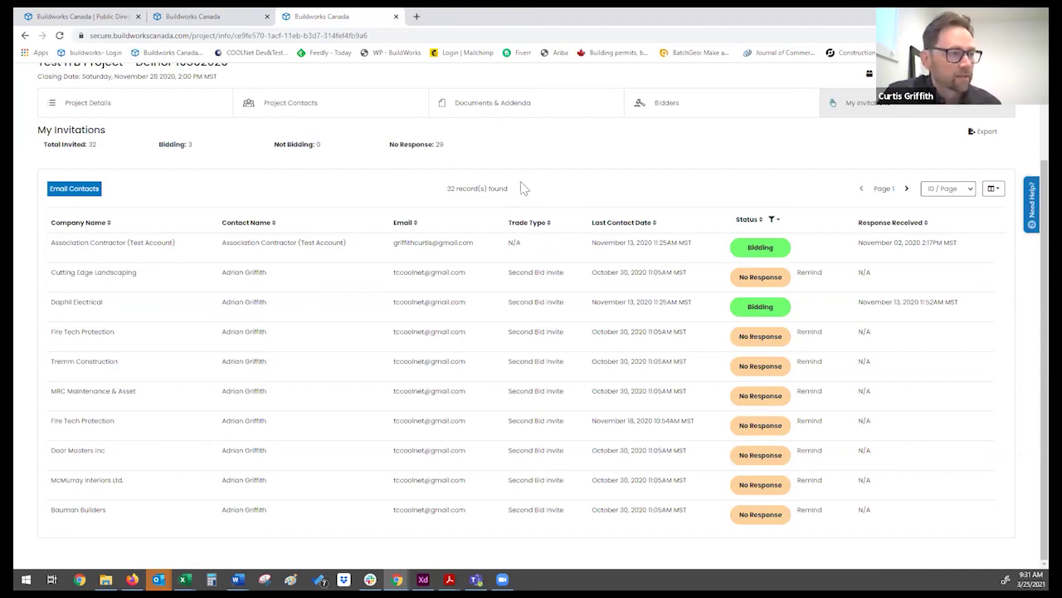
Step: Look over the invitations table (32 invited, 3 bidding), then show the empty Documents & Addenda tab
{"action": "scroll", "coordinate": [697, 234], "scroll_direction": "up", "scroll_amount": 3}
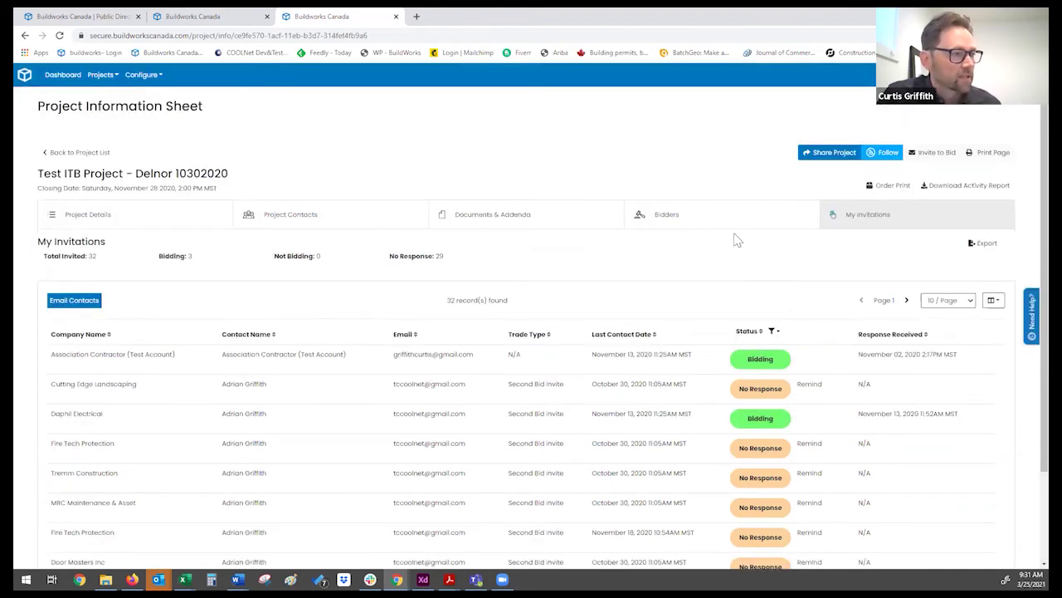
{"action": "scroll", "coordinate": [724, 239], "scroll_direction": "down", "scroll_amount": 2}
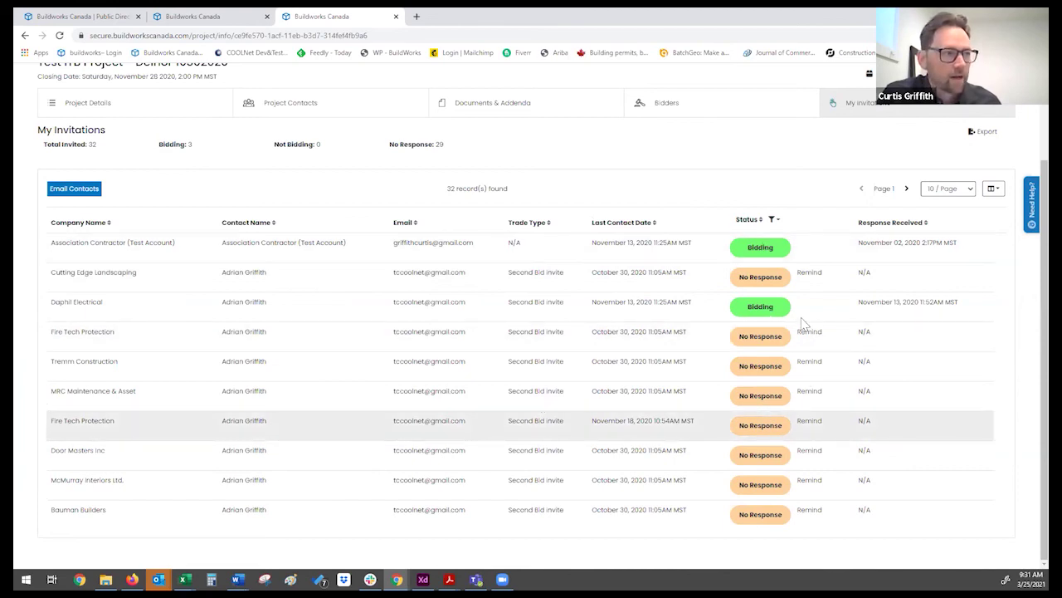
{"action": "scroll", "coordinate": [722, 261], "scroll_direction": "up", "scroll_amount": 2}
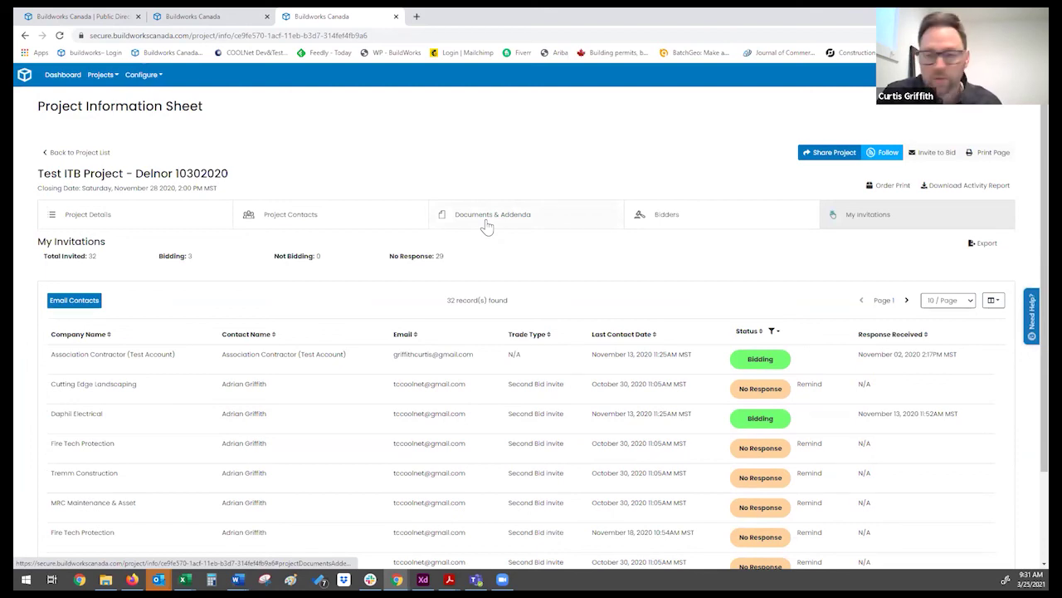
{"action": "left_click", "coordinate": [487, 226]}
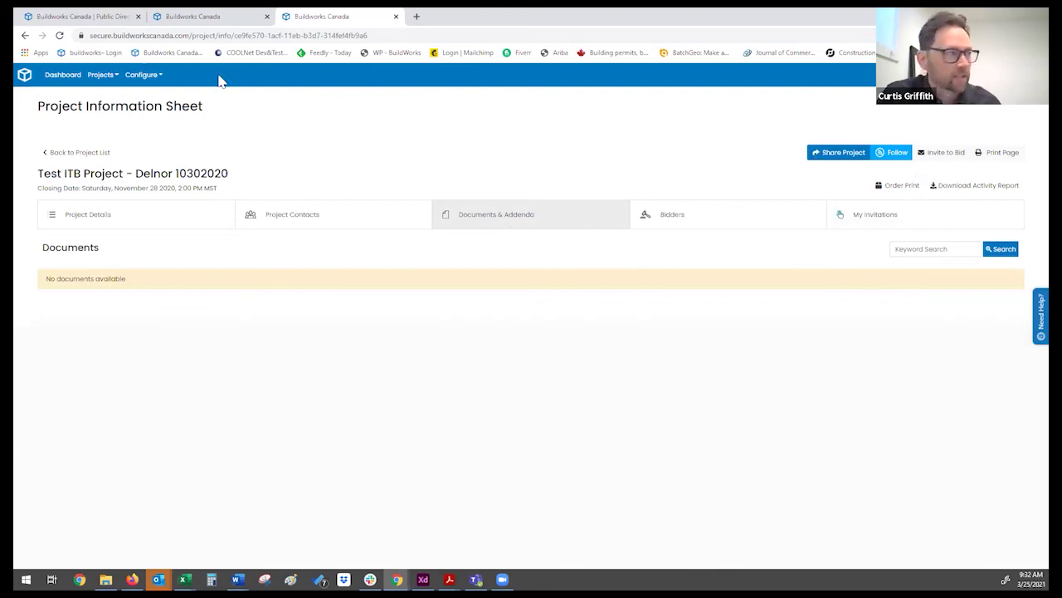
Step: Open the Invite to Bid – Select Companies dialog for the Test ITB Project
{"action": "left_click", "coordinate": [142, 75]}
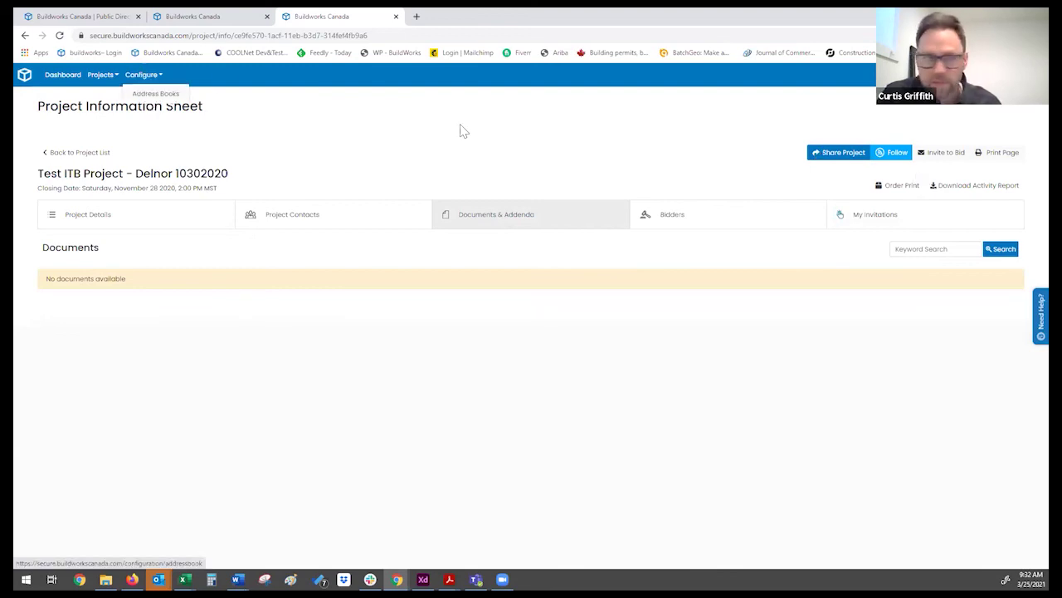
{"action": "left_click", "coordinate": [943, 155]}
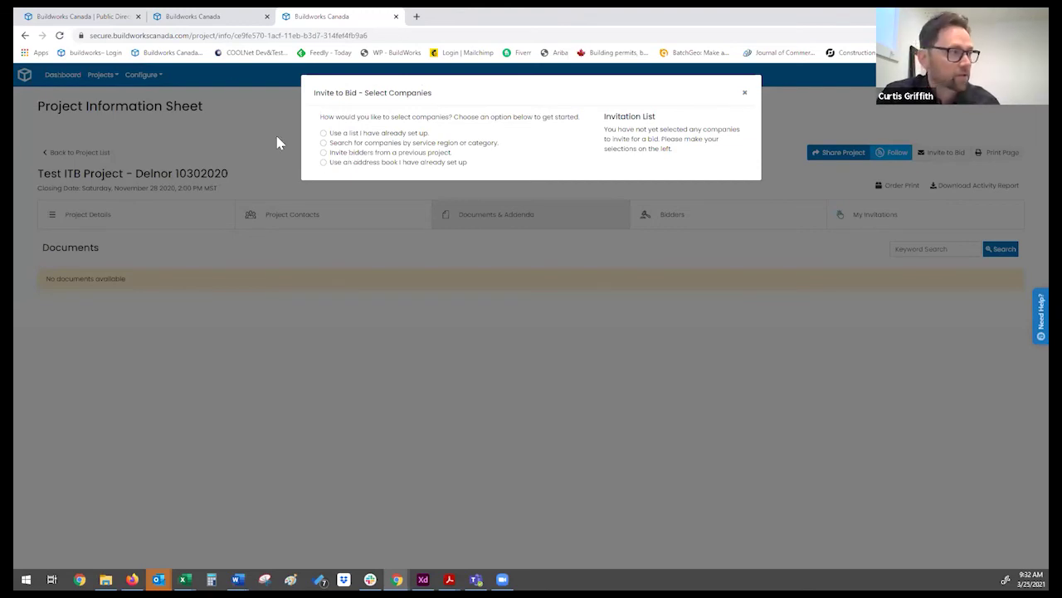
Step: Run a company search by region or category, leaving Service Region and the advanced filters at All
{"action": "left_click", "coordinate": [324, 144]}
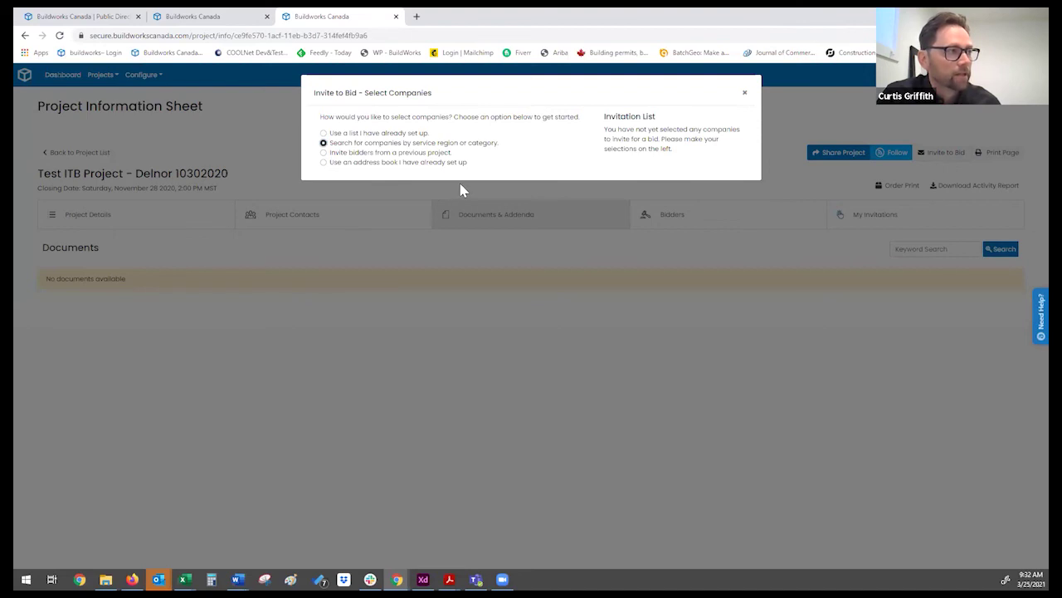
{"action": "left_click", "coordinate": [340, 144]}
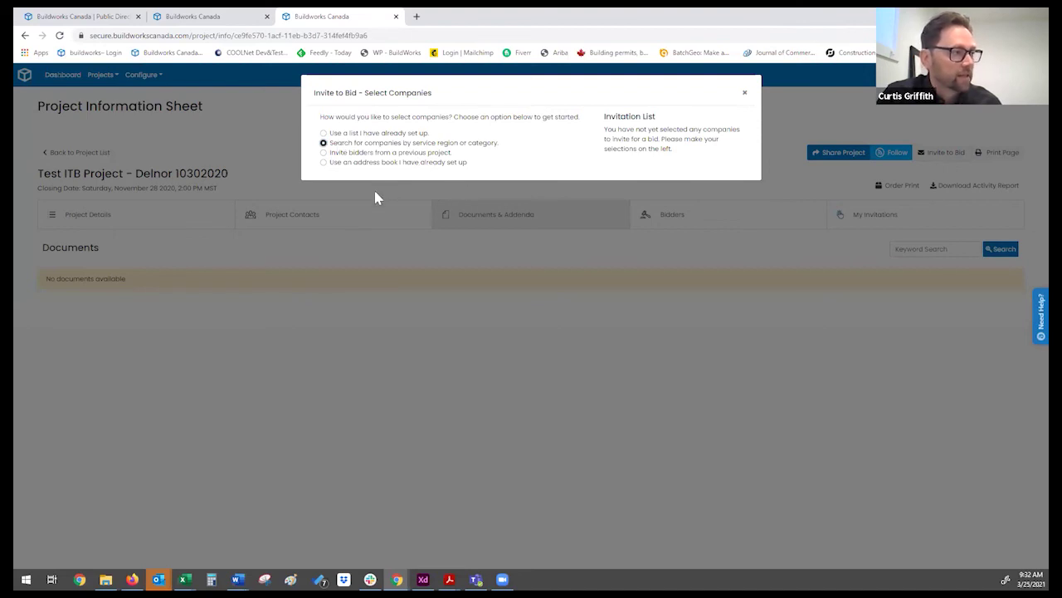
{"action": "left_click", "coordinate": [378, 236]}
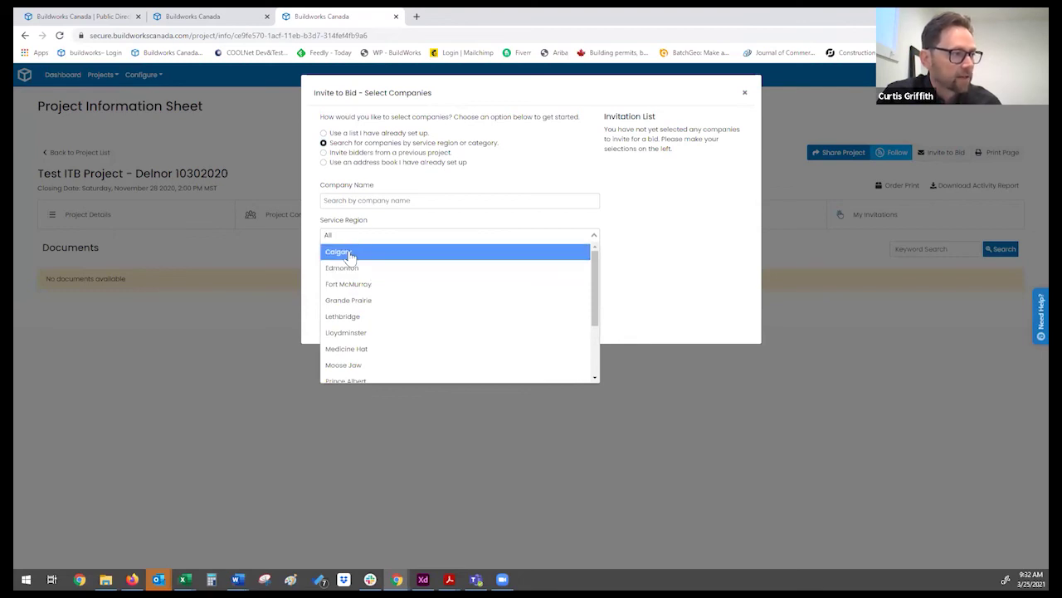
{"action": "key", "text": "Escape"}
{"action": "left_click", "coordinate": [357, 293]}
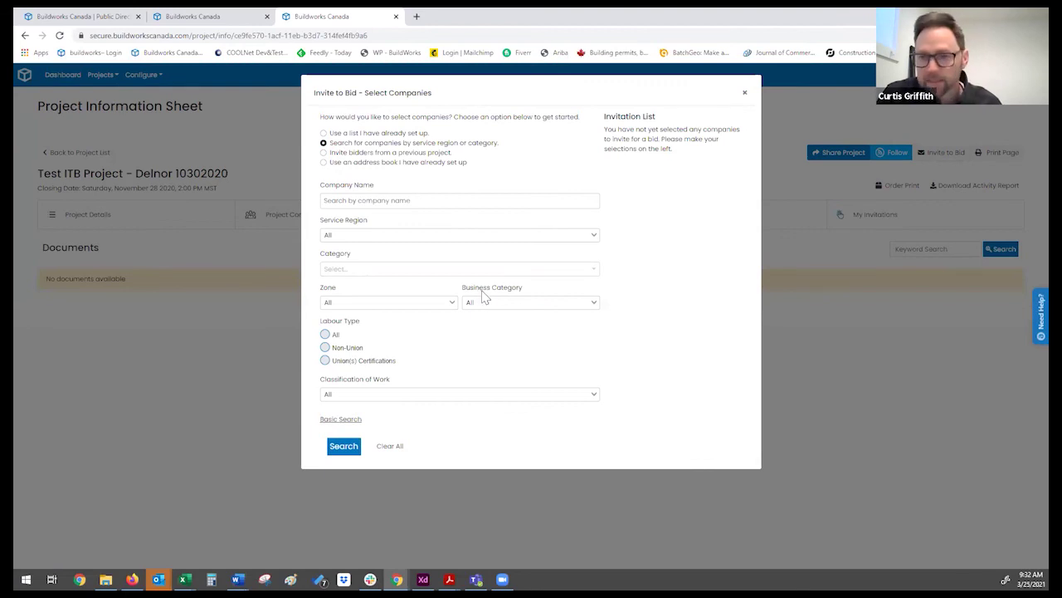
{"action": "left_click", "coordinate": [346, 447]}
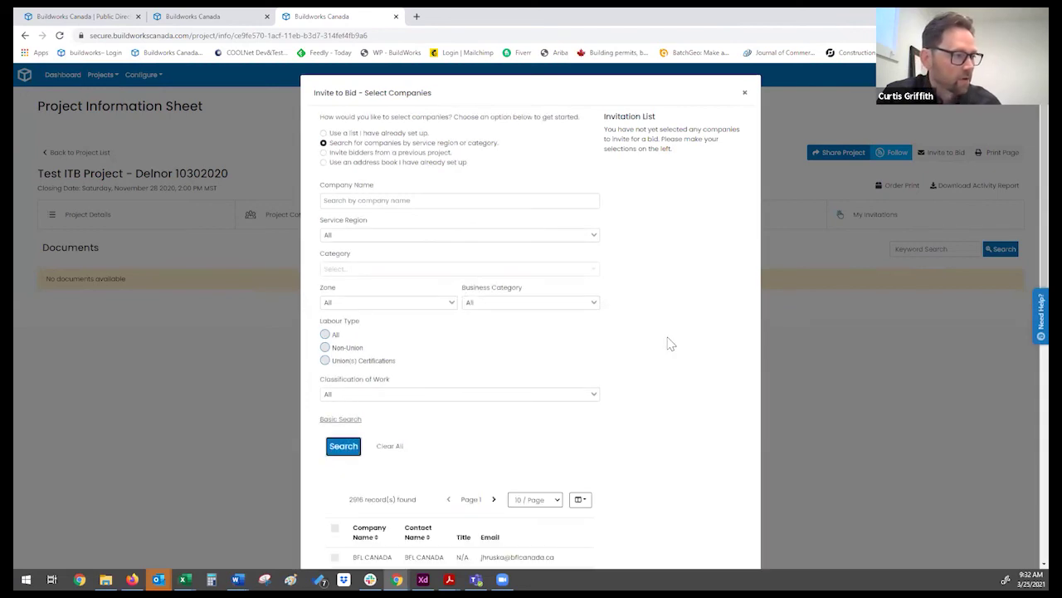
{"action": "scroll", "coordinate": [671, 343], "scroll_direction": "down", "scroll_amount": 1}
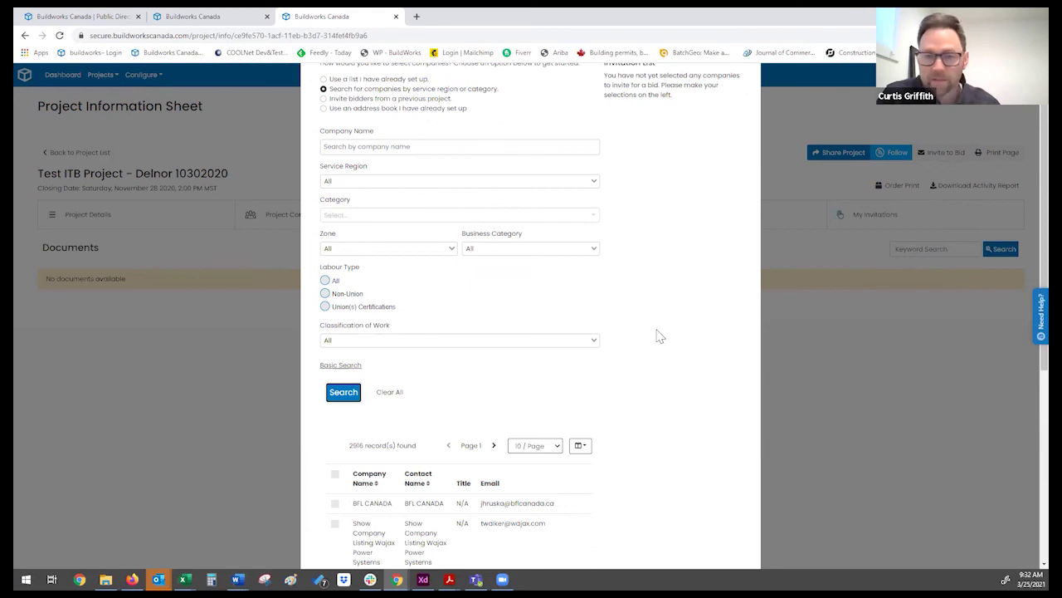
{"action": "scroll", "coordinate": [660, 335], "scroll_direction": "down", "scroll_amount": 1}
{"action": "scroll", "coordinate": [660, 335], "scroll_direction": "down", "scroll_amount": 1}
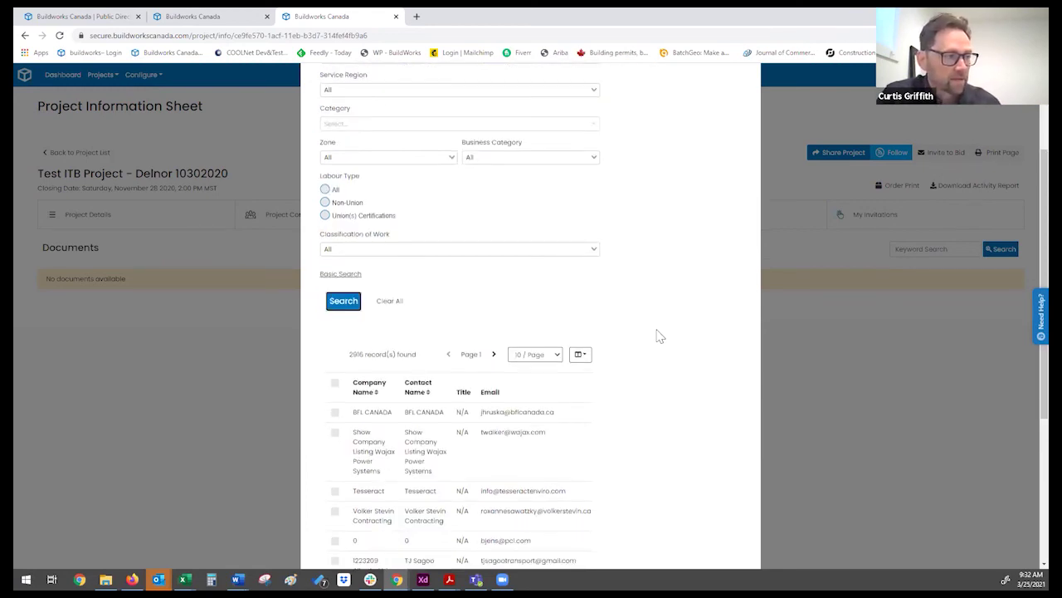
{"action": "scroll", "coordinate": [660, 335], "scroll_direction": "down", "scroll_amount": 5}
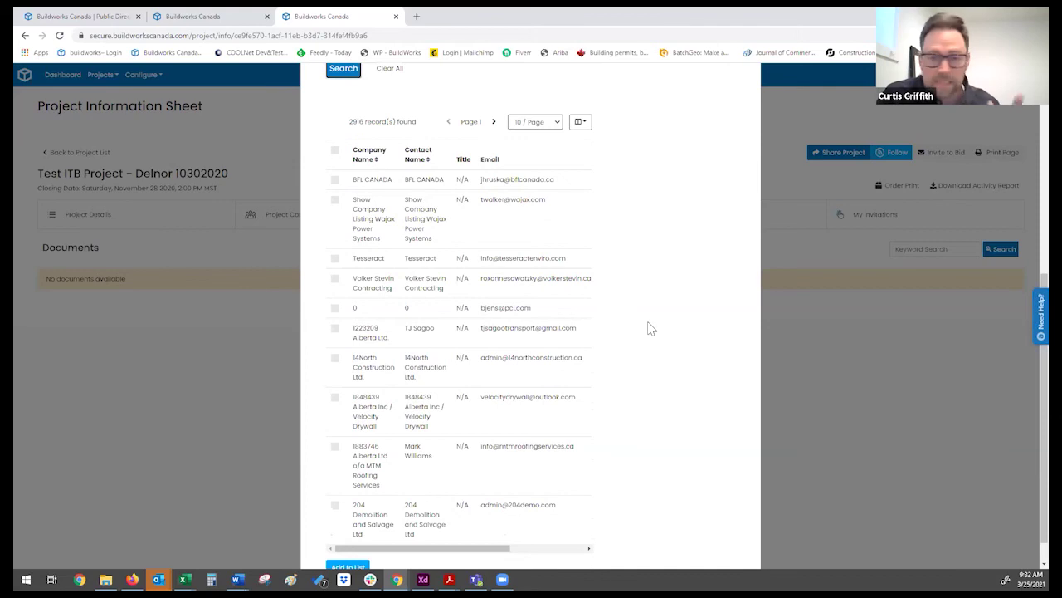
{"action": "scroll", "coordinate": [444, 278], "scroll_direction": "down", "scroll_amount": 1}
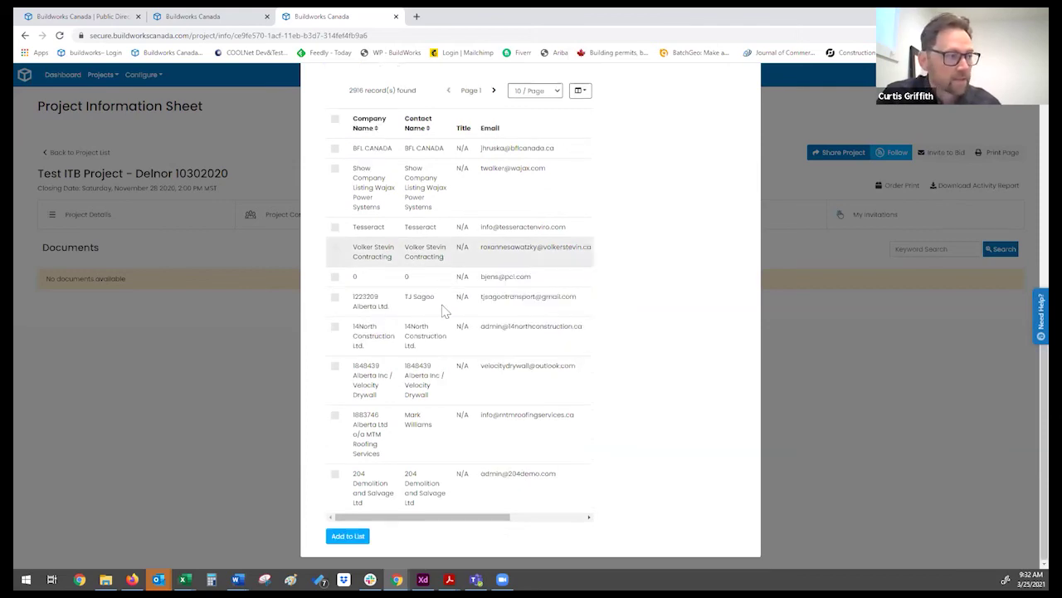
{"action": "scroll", "coordinate": [465, 363], "scroll_direction": "up", "scroll_amount": 8}
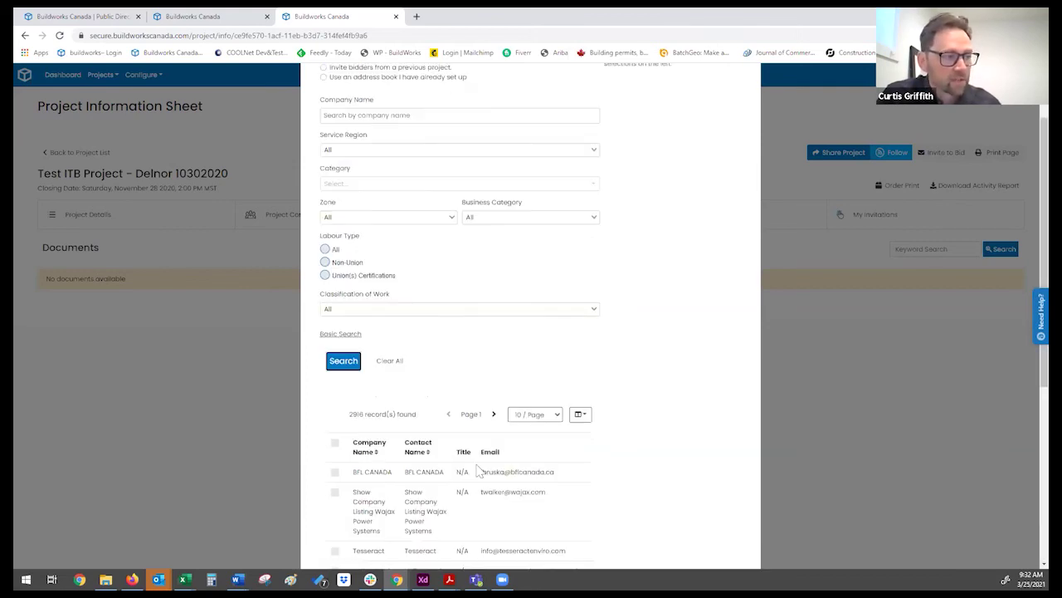
{"action": "scroll", "coordinate": [482, 350], "scroll_direction": "up", "scroll_amount": 2}
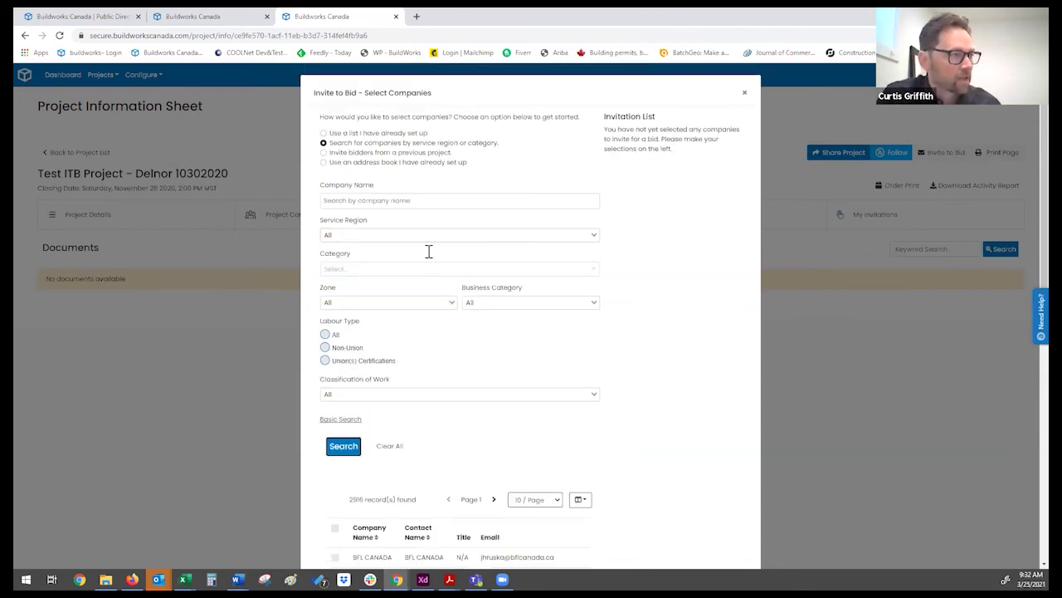
Step: Browse the Service Region list without changing it, then close the Invite to Bid dialog
{"action": "left_click", "coordinate": [400, 238]}
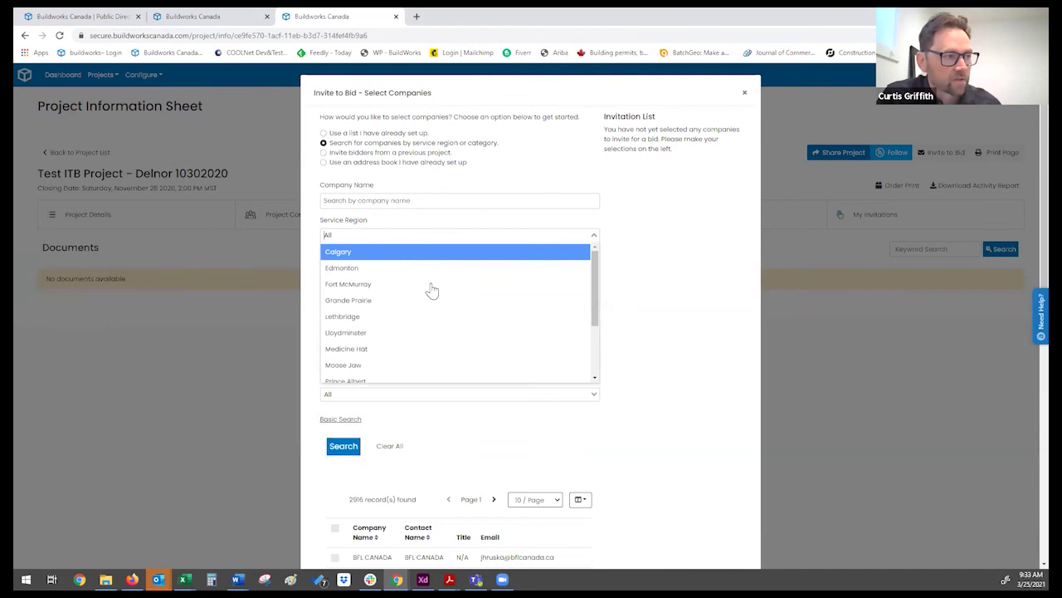
{"action": "scroll", "coordinate": [431, 293], "scroll_direction": "down", "scroll_amount": 5}
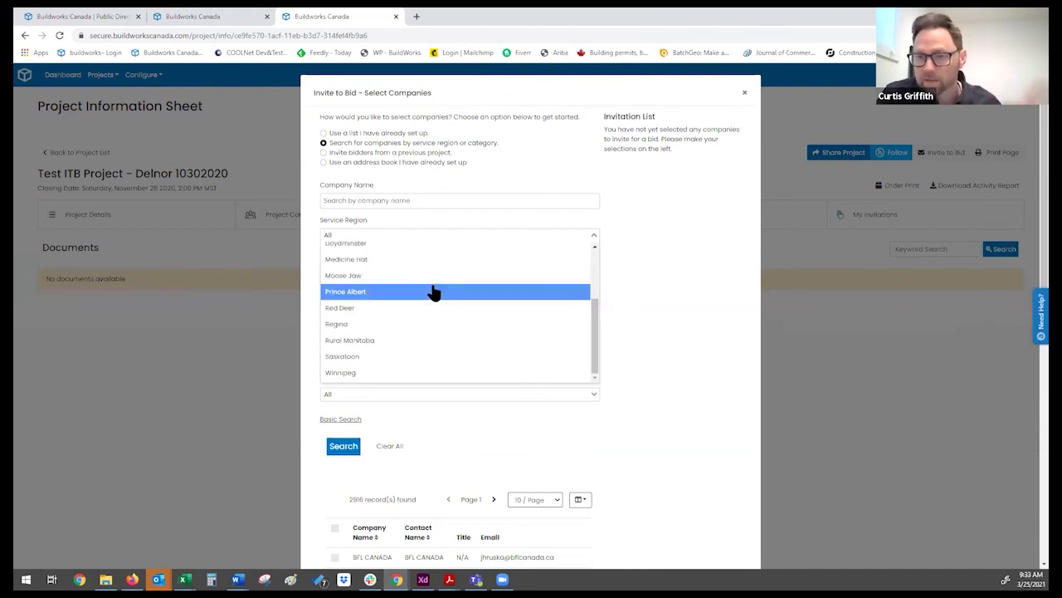
{"action": "key", "text": "Up"}
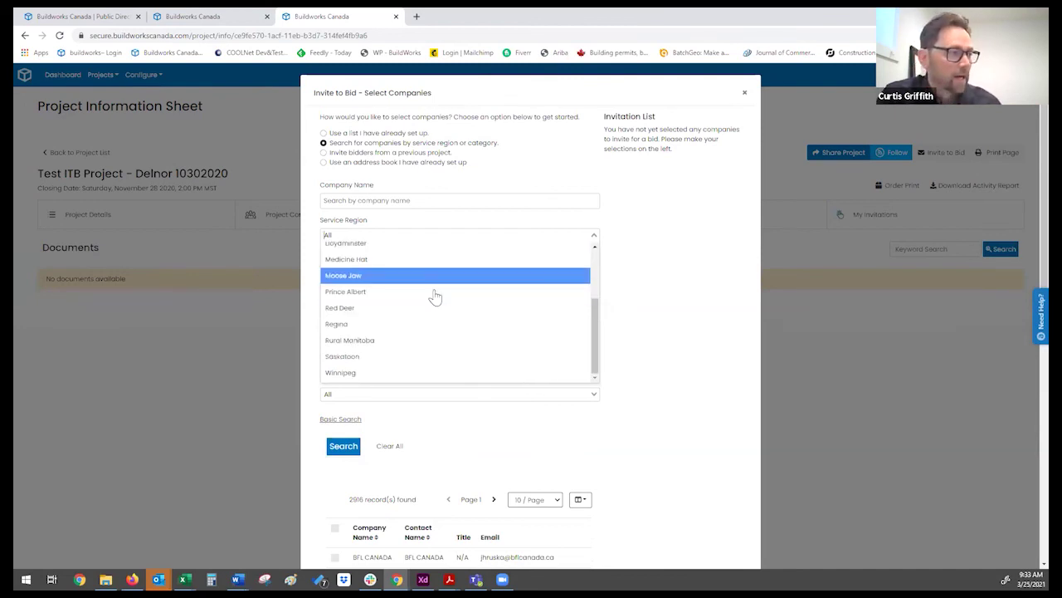
{"action": "scroll", "coordinate": [435, 297], "scroll_direction": "down", "scroll_amount": 2}
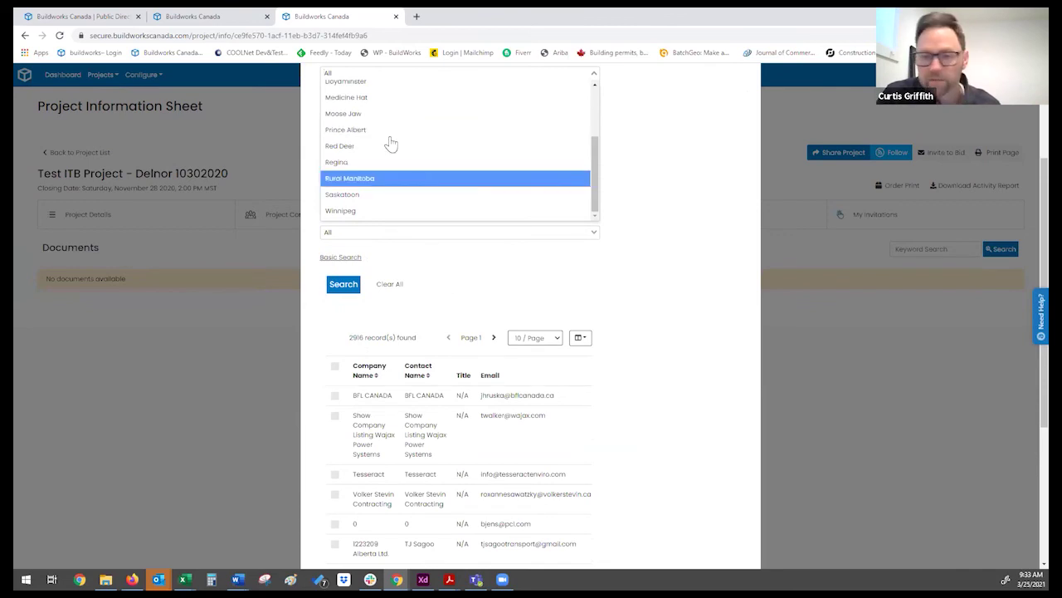
{"action": "scroll", "coordinate": [466, 160], "scroll_direction": "up", "scroll_amount": 2}
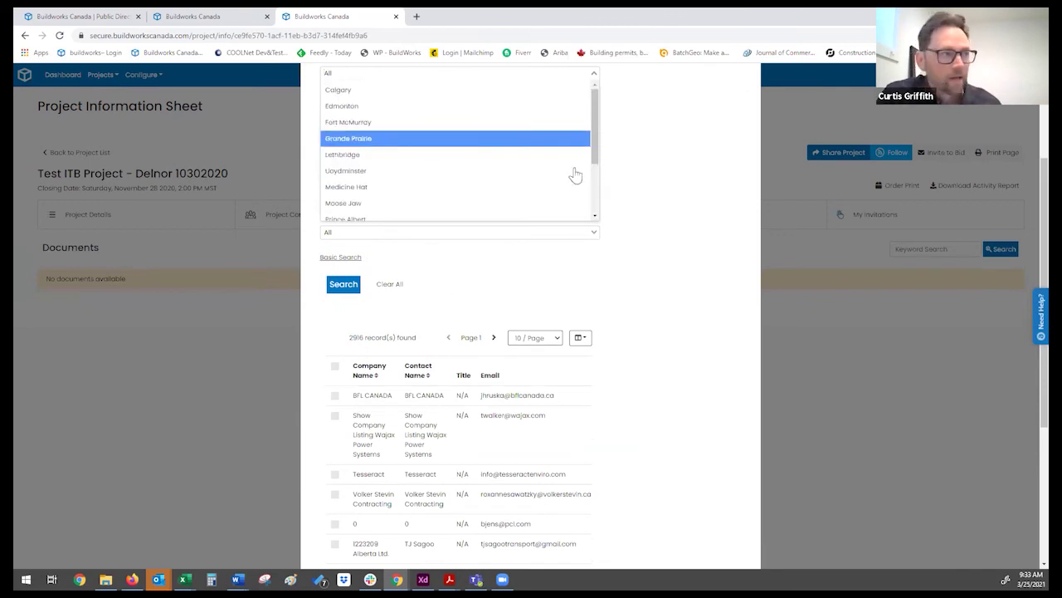
{"action": "left_click", "coordinate": [625, 181]}
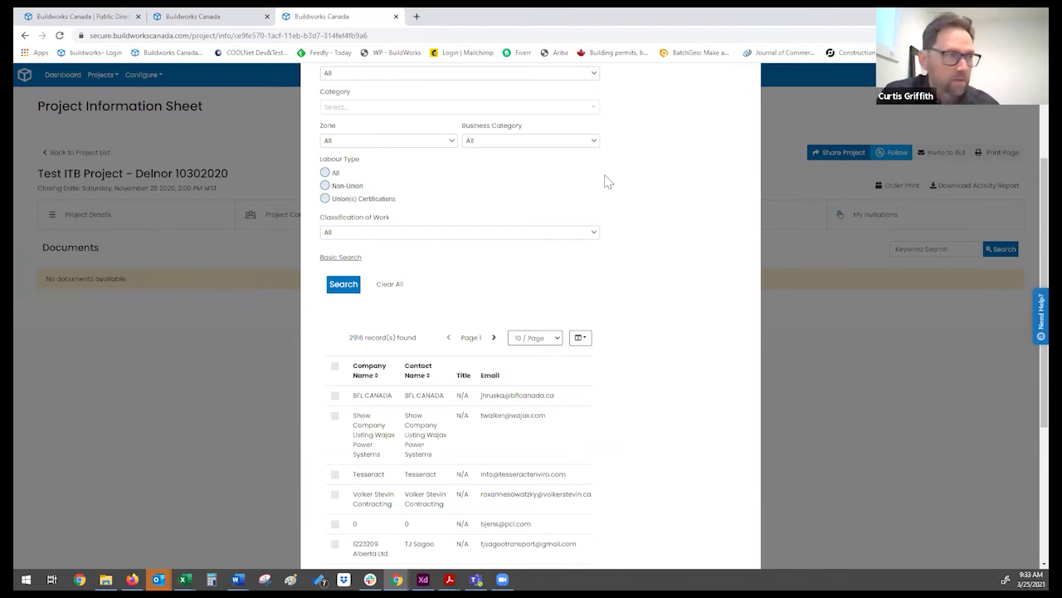
{"action": "scroll", "coordinate": [611, 204], "scroll_direction": "up", "scroll_amount": 2}
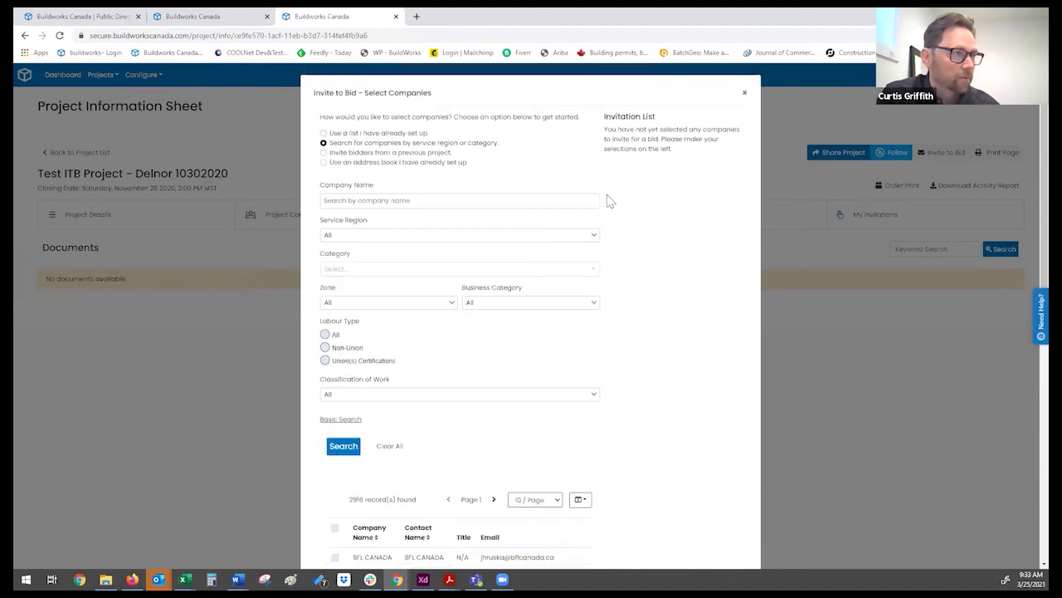
{"action": "left_click", "coordinate": [736, 102]}
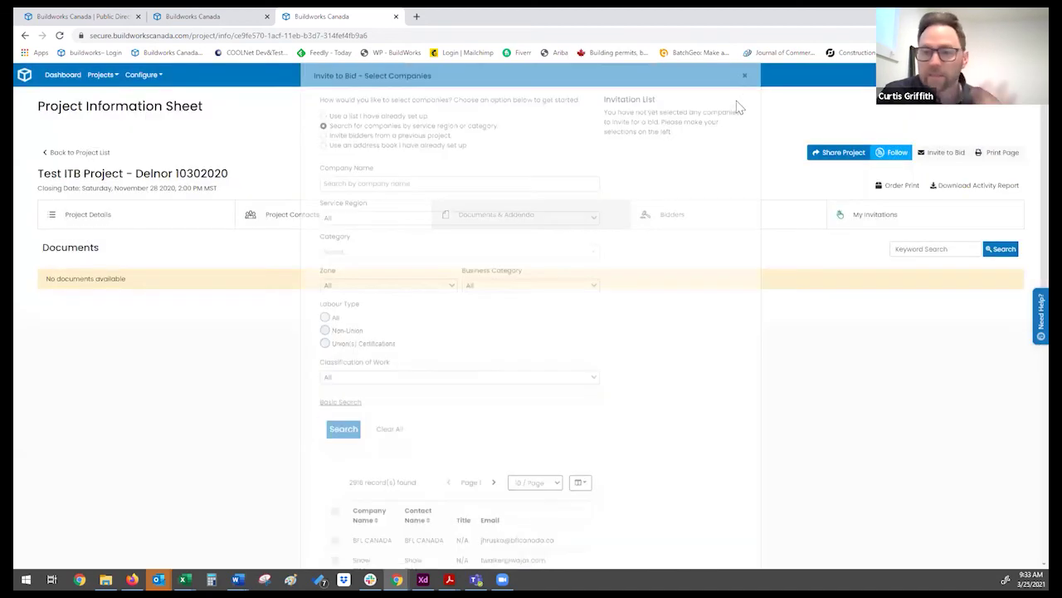